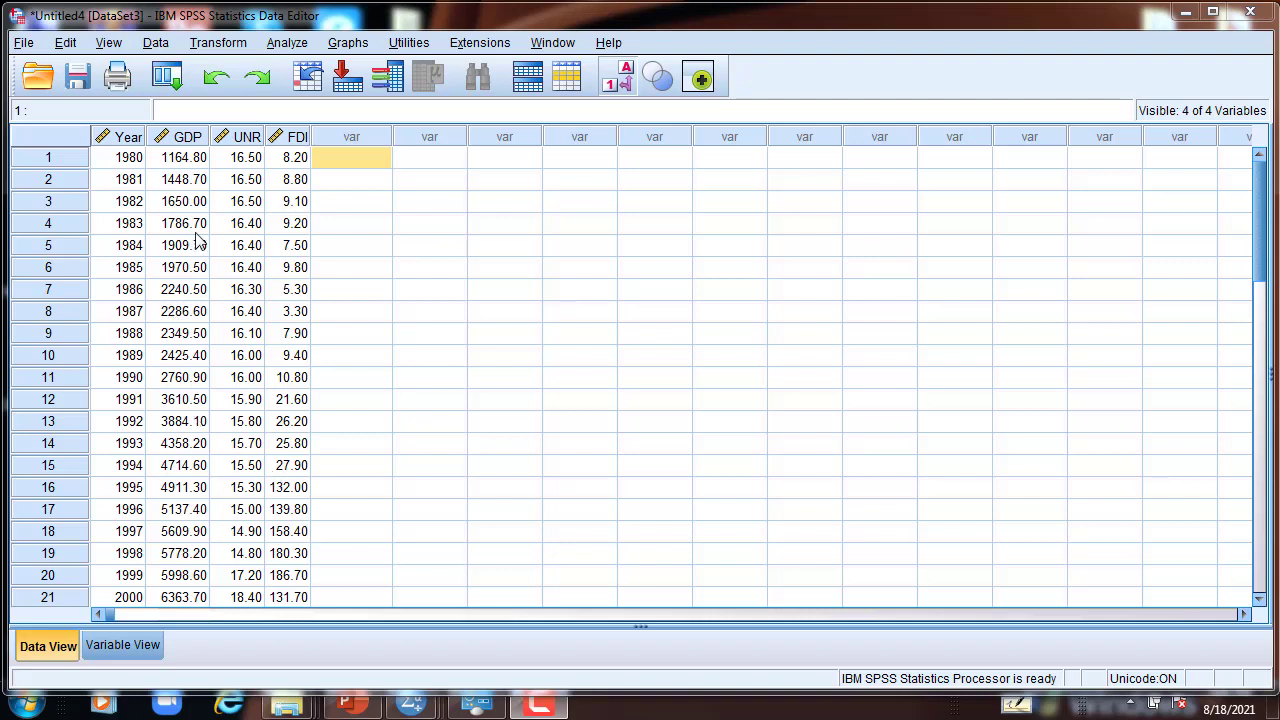
Examine the yearly data from 1980 onward in the GDP, UNR and FDI columns.
left_click(189, 140)
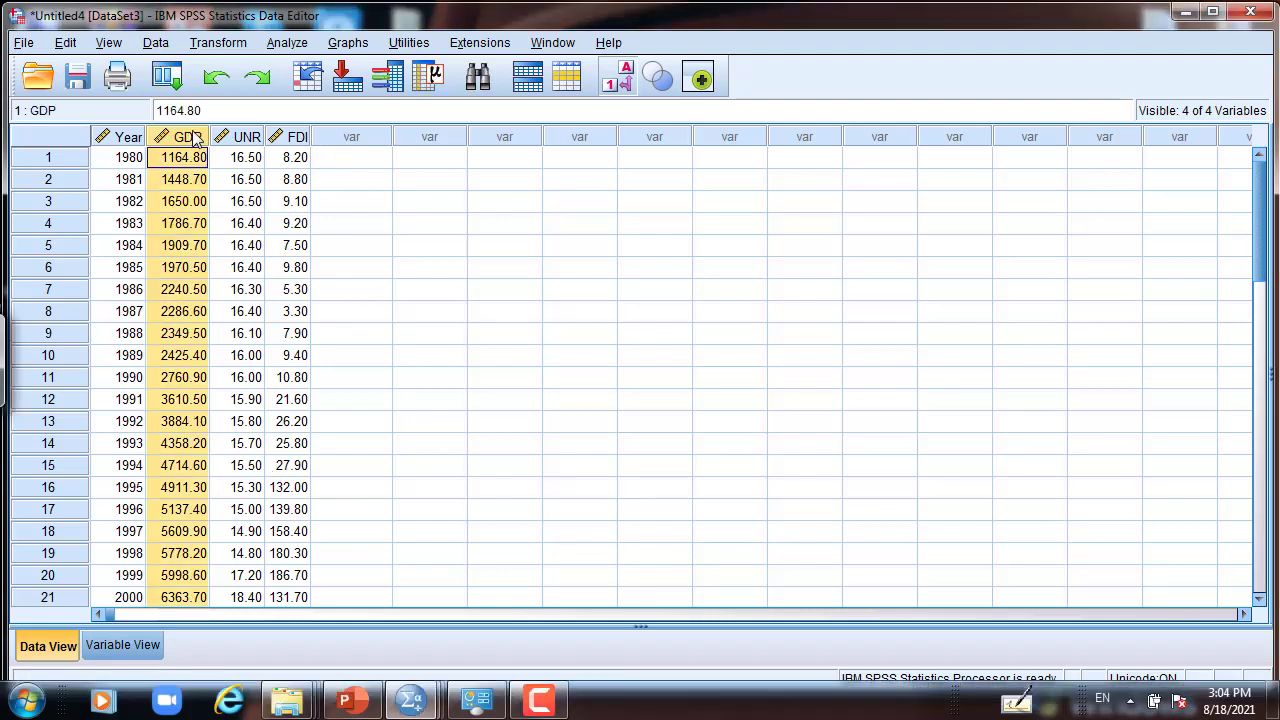
left_click(246, 140)
left_click(298, 140)
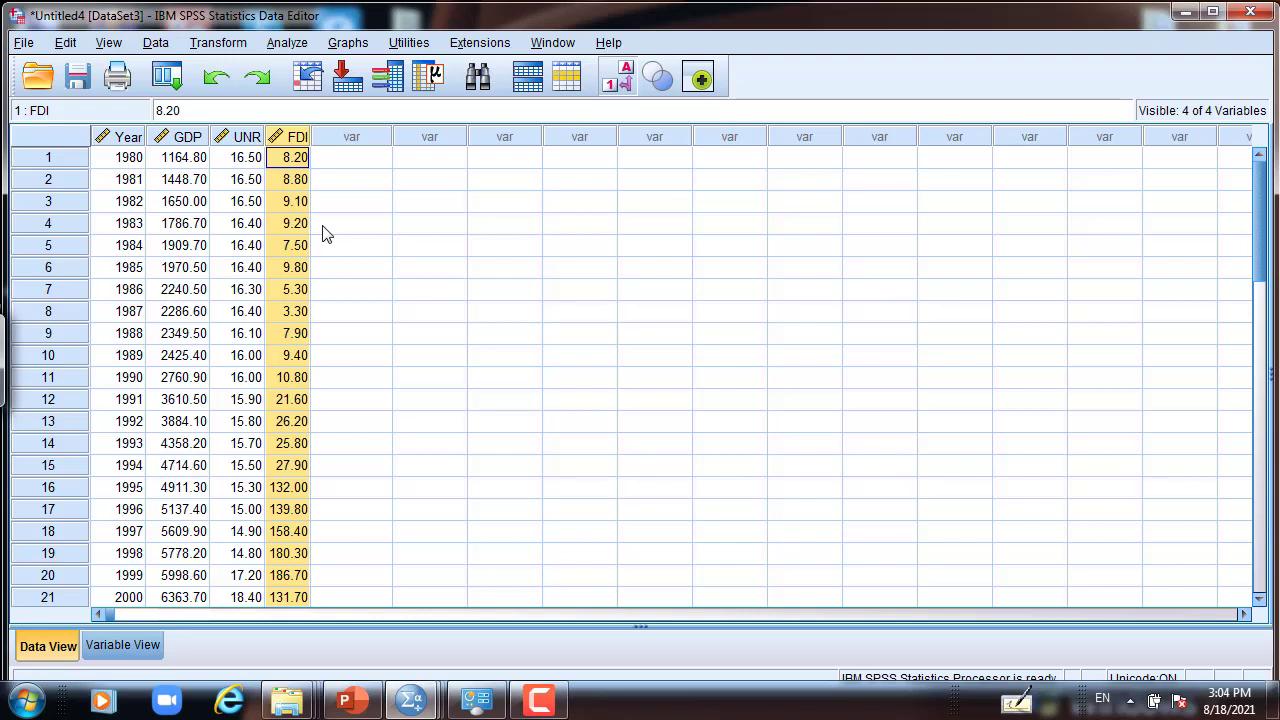
left_click(140, 158)
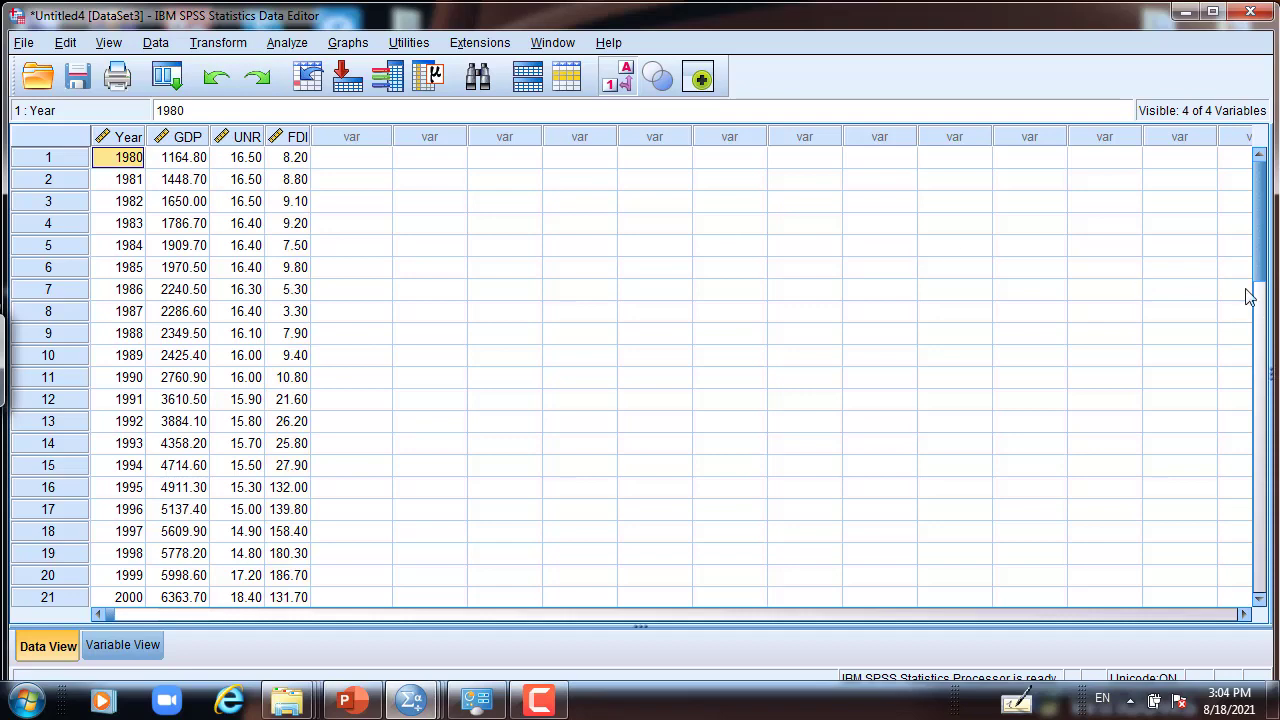
left_click_drag(1258, 276, 1258, 220)
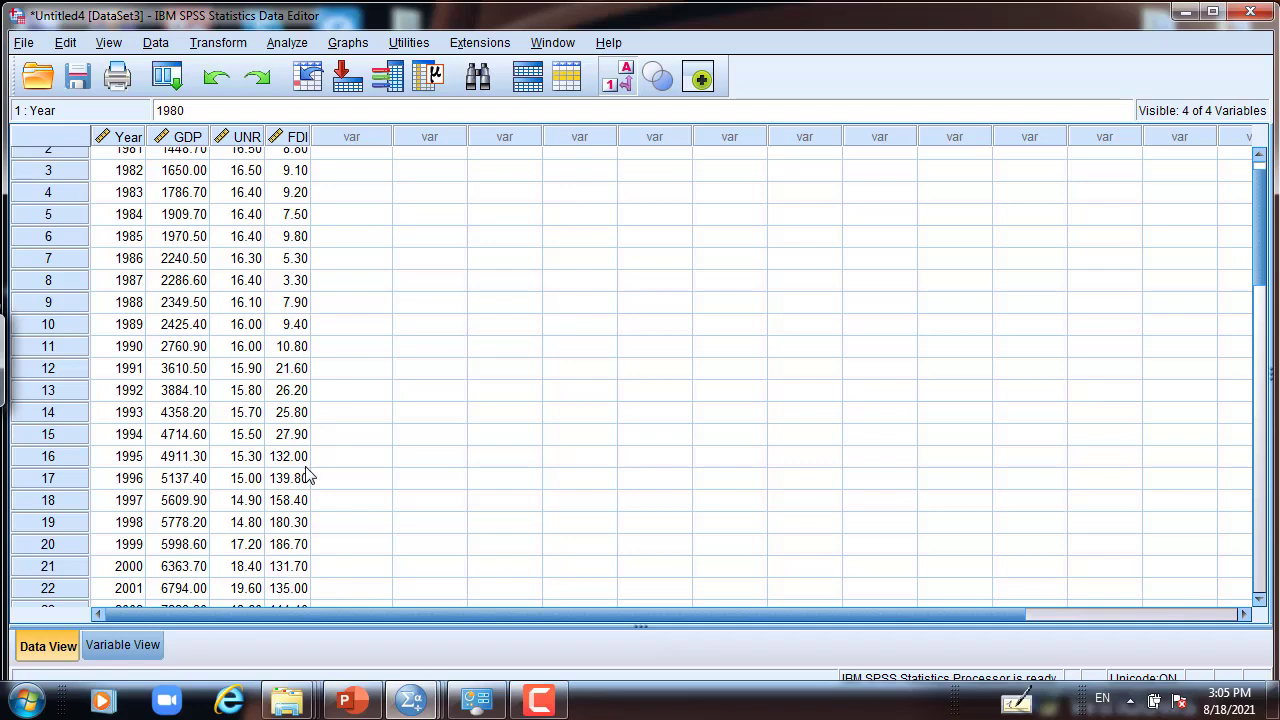
left_click(195, 138)
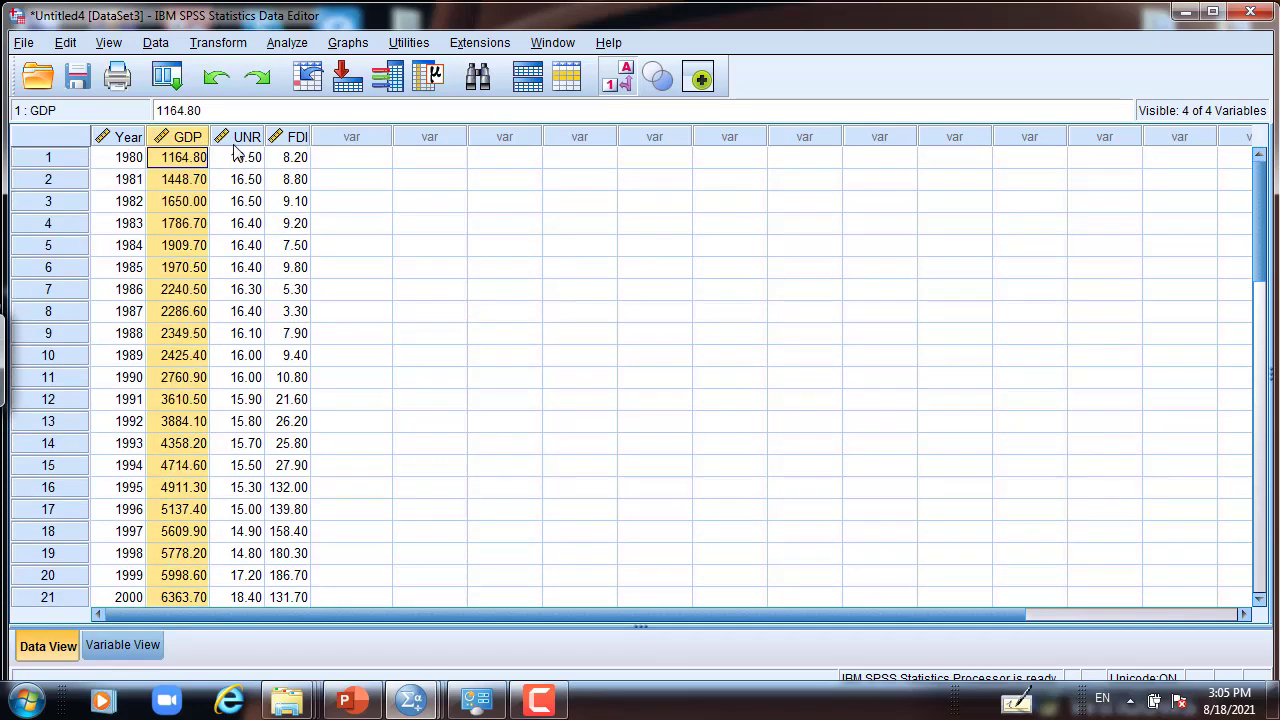
left_click(242, 138)
left_click(300, 138)
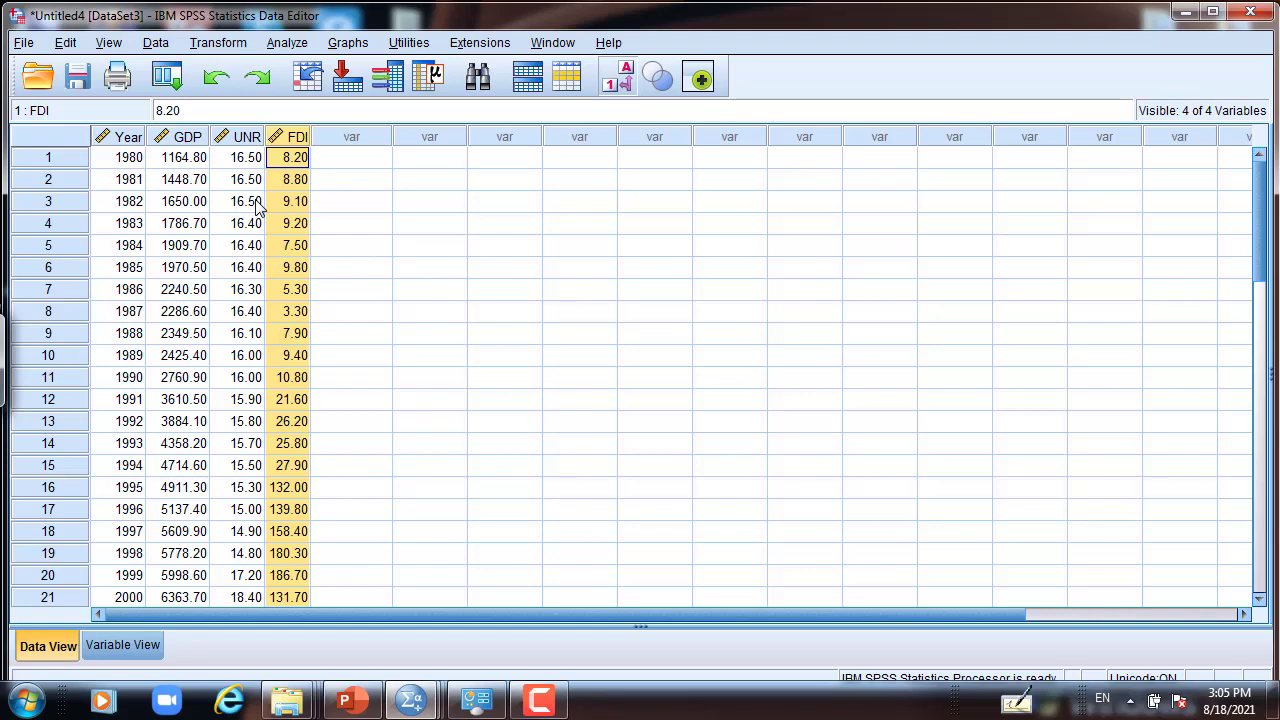
Start a linear regression with all previous settings cleared and assign GDP as the dependent variable.
left_click(283, 43)
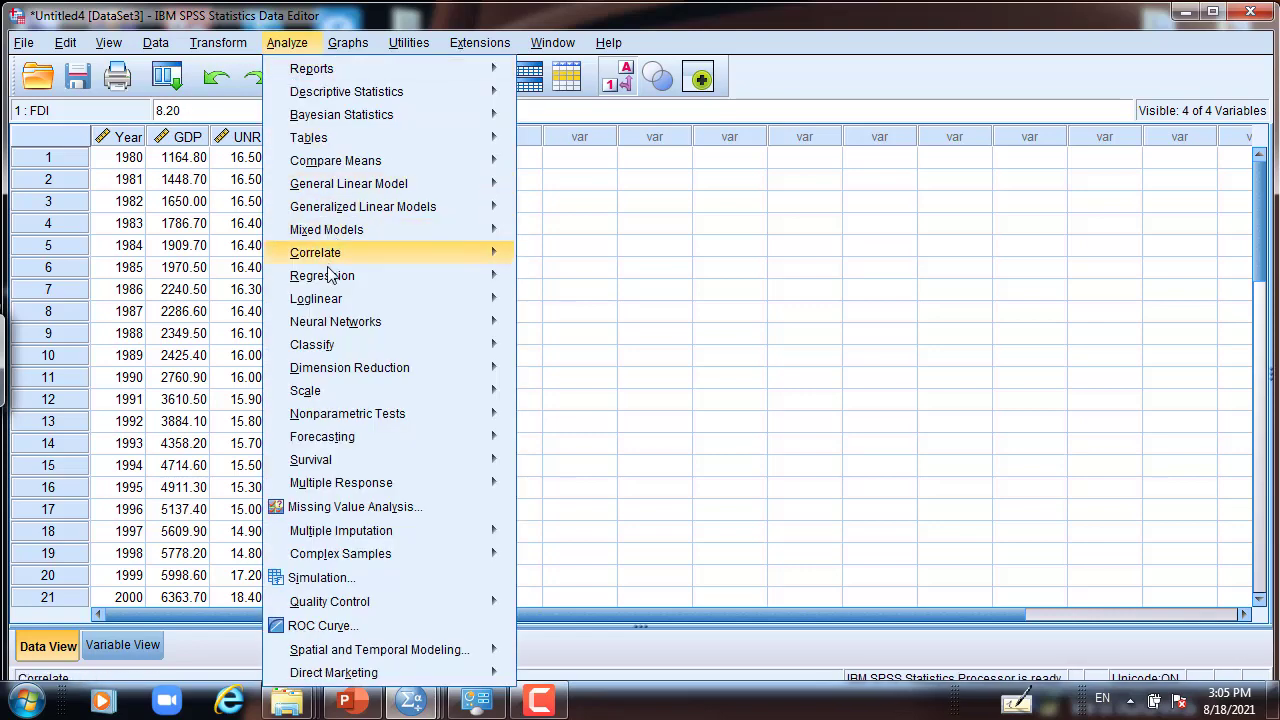
mouse_move(433, 272)
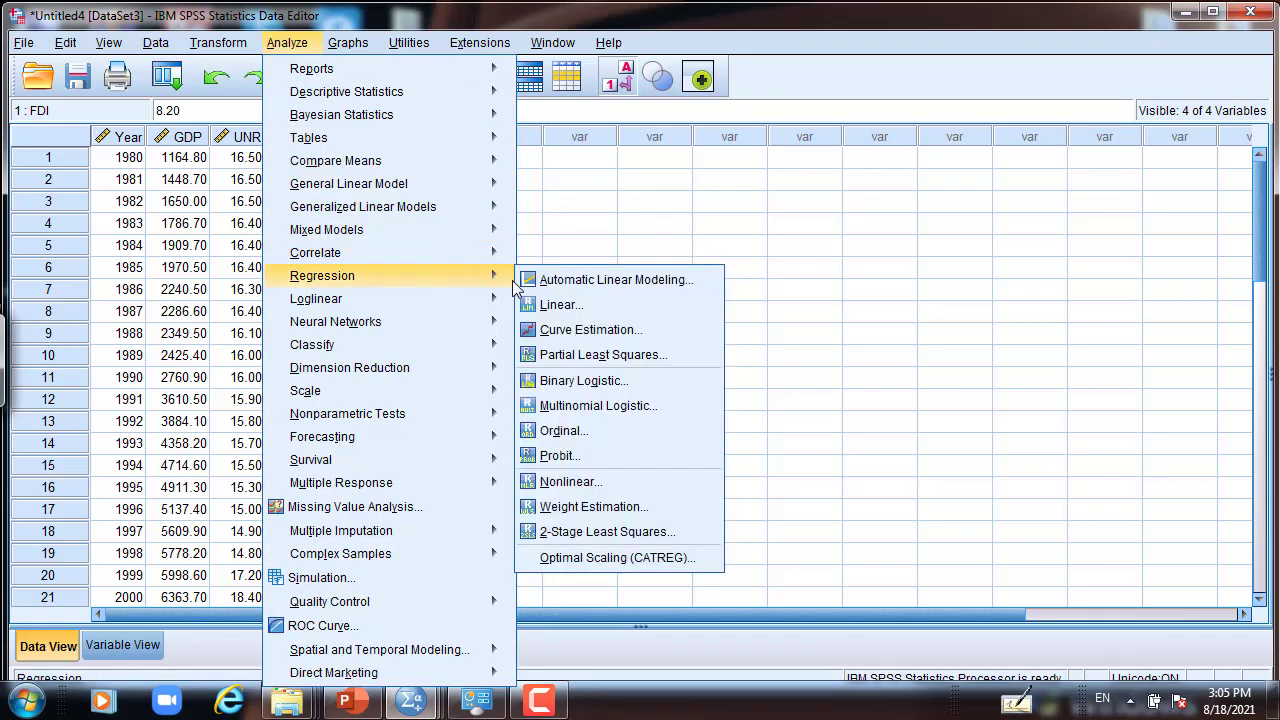
left_click(558, 305)
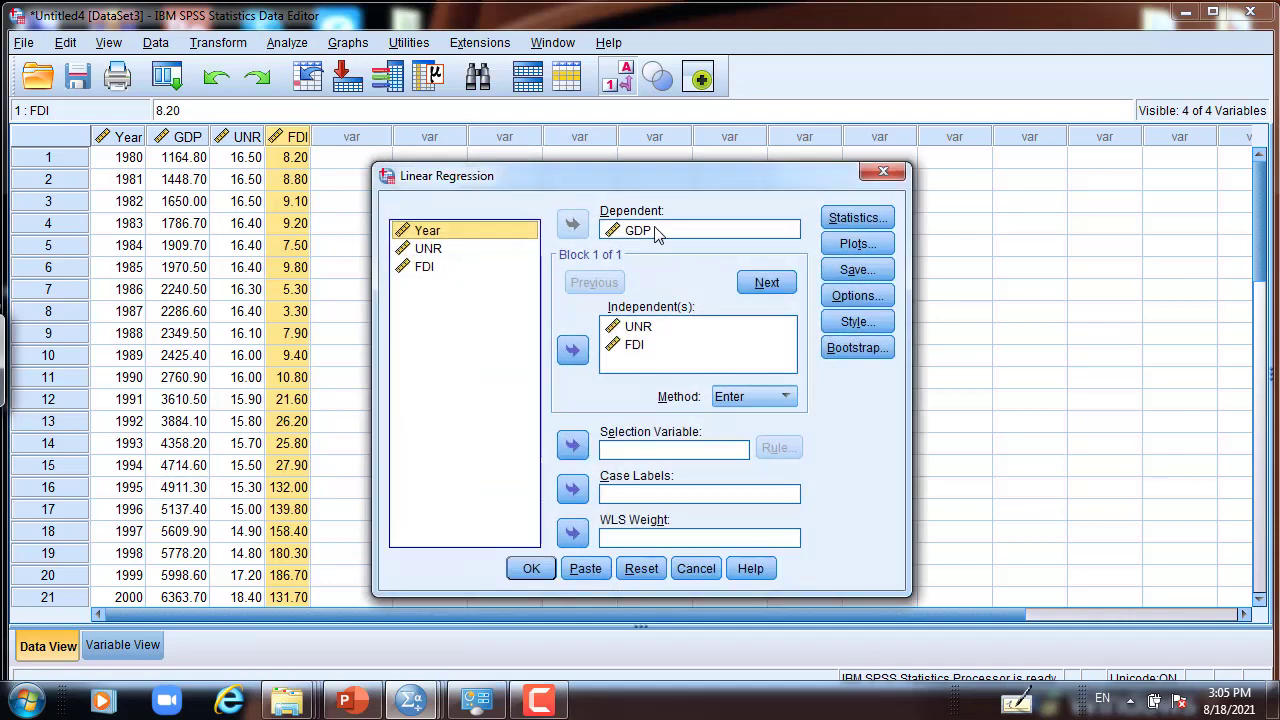
left_click(643, 569)
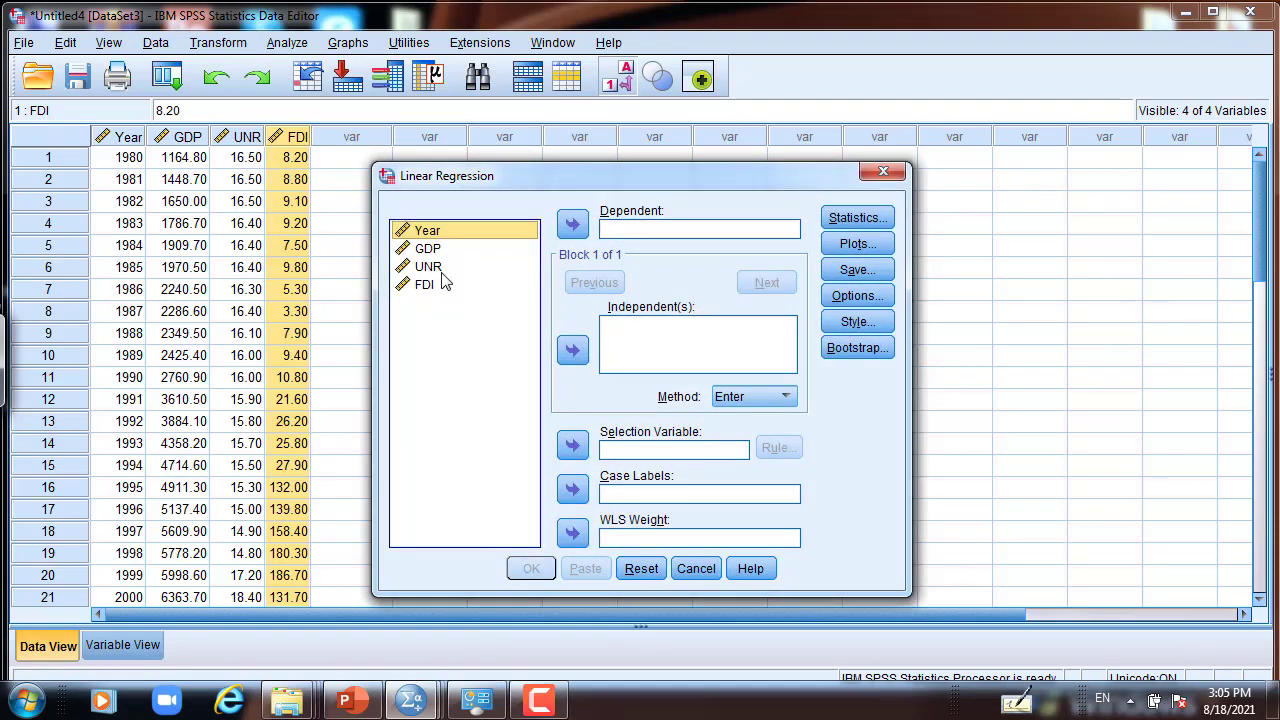
left_click(436, 250)
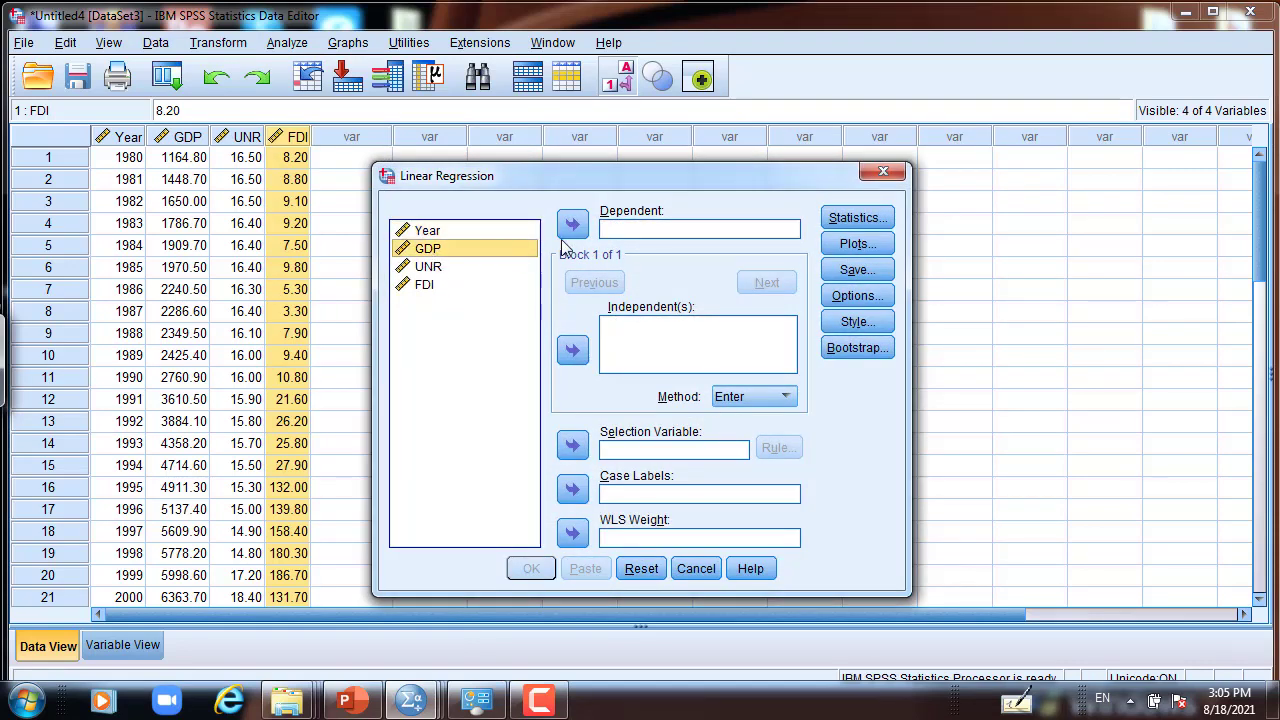
left_click(568, 226)
Add UNR and FDI as the independent variables of the regression.
left_click(446, 250)
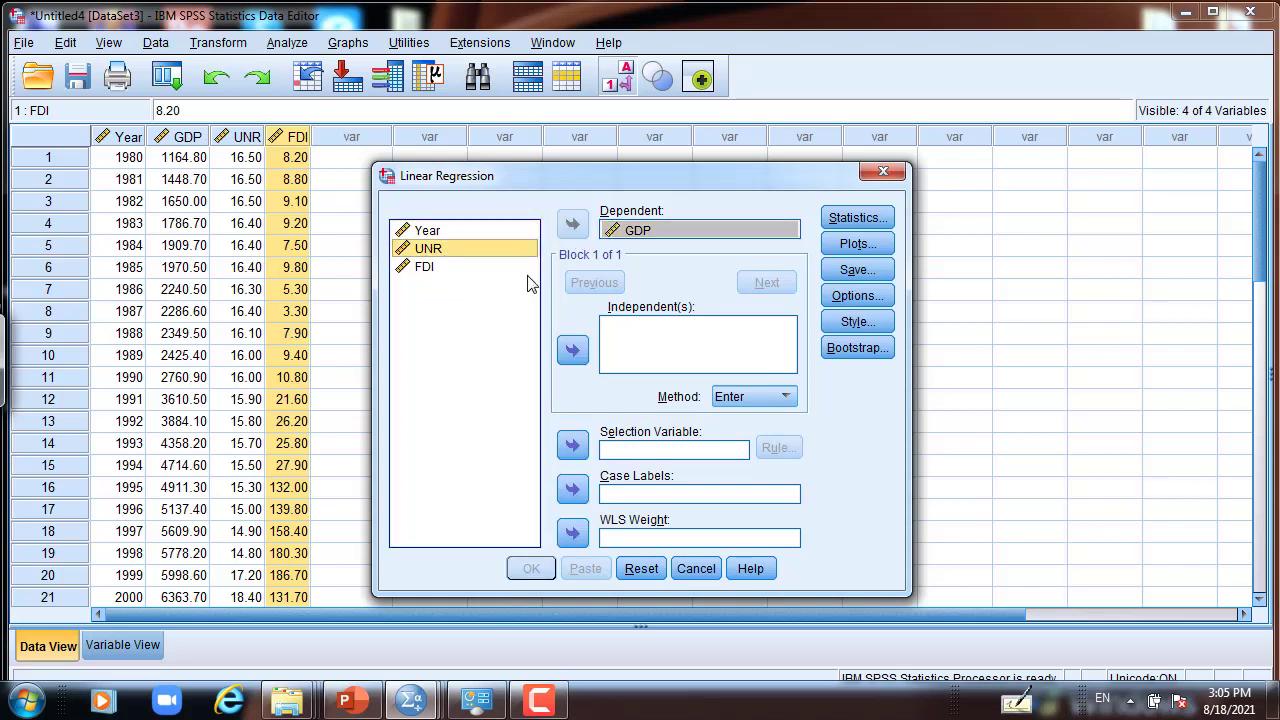
left_click(572, 349)
left_click(447, 268)
left_click(574, 351)
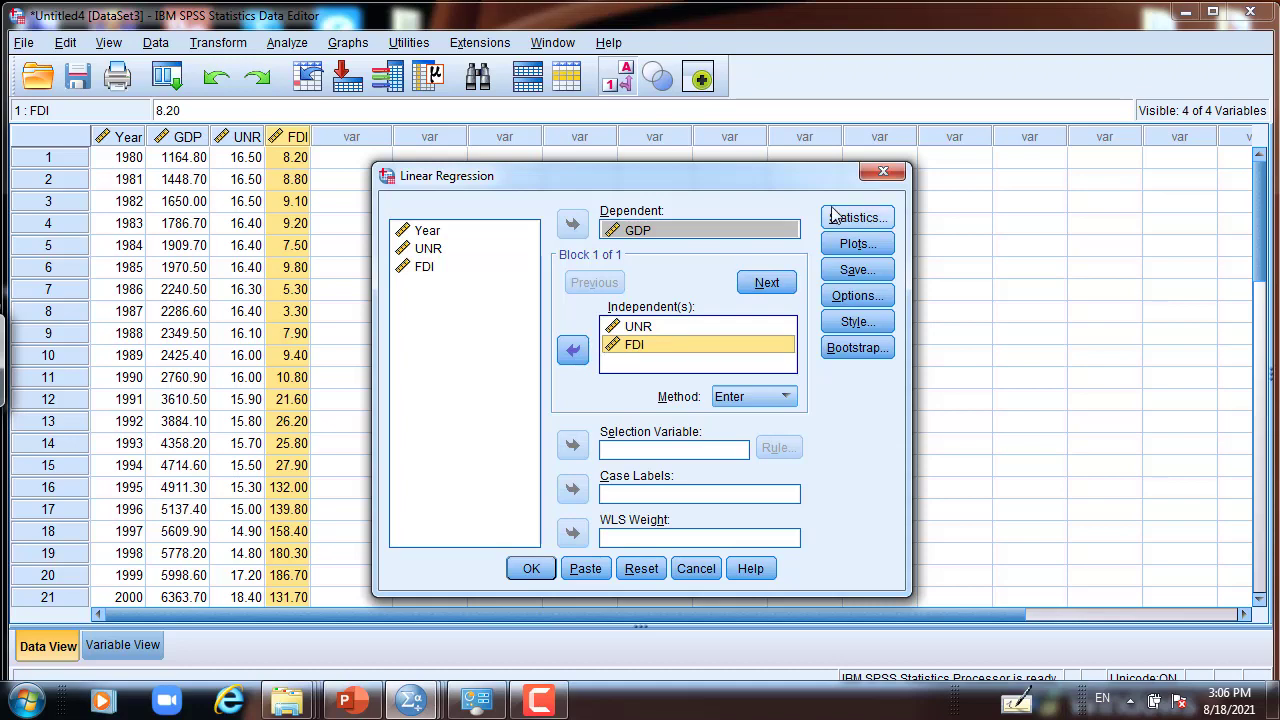
Include the Durbin-Watson residual test in the regression statistics.
left_click(862, 220)
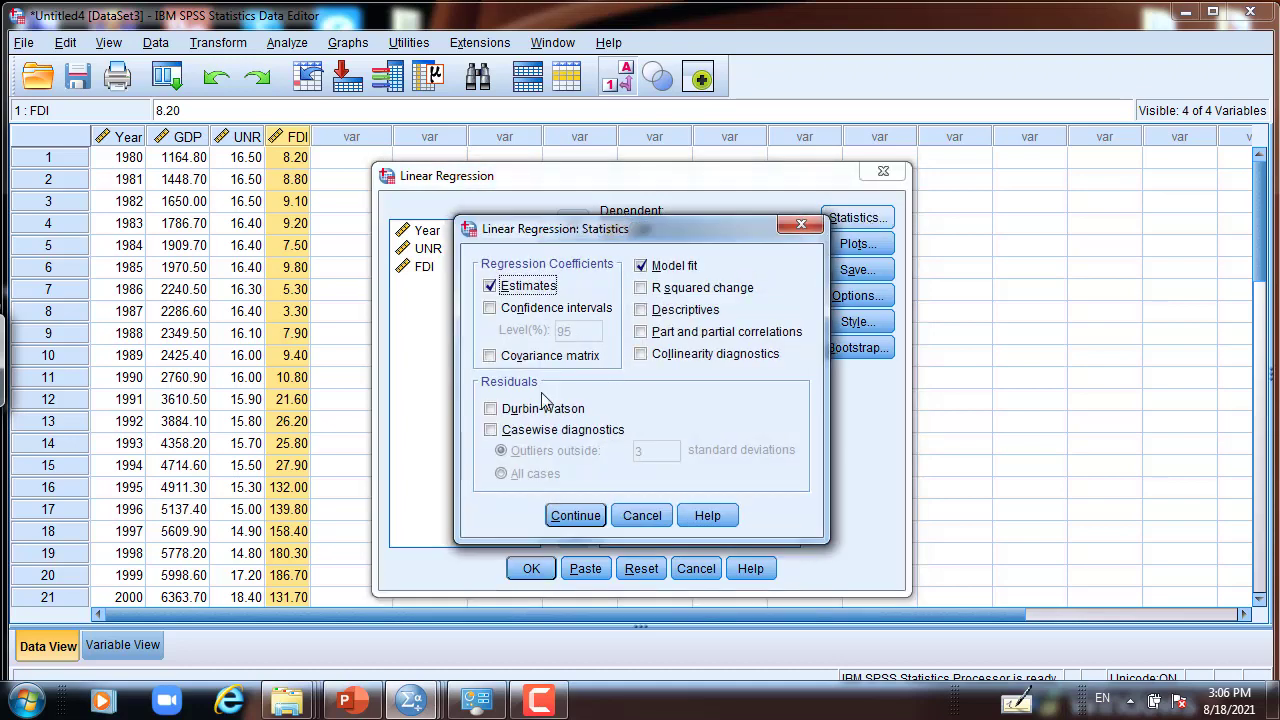
left_click(492, 412)
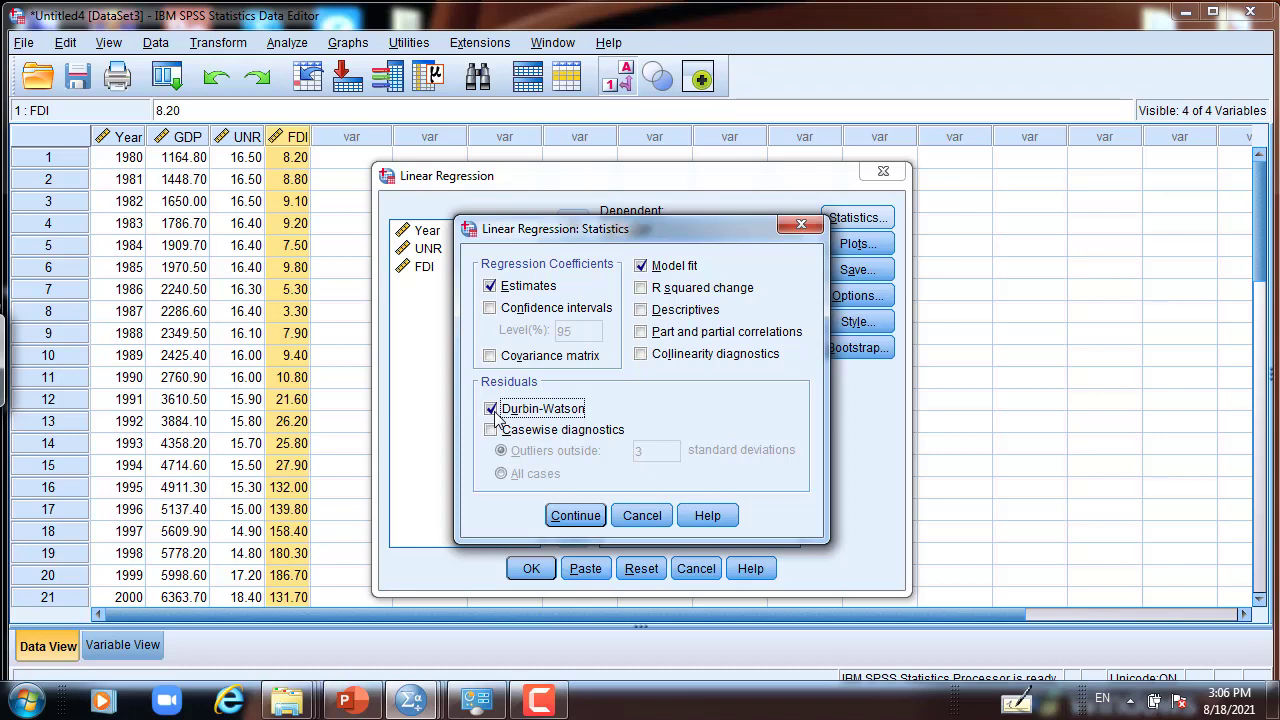
left_click(576, 516)
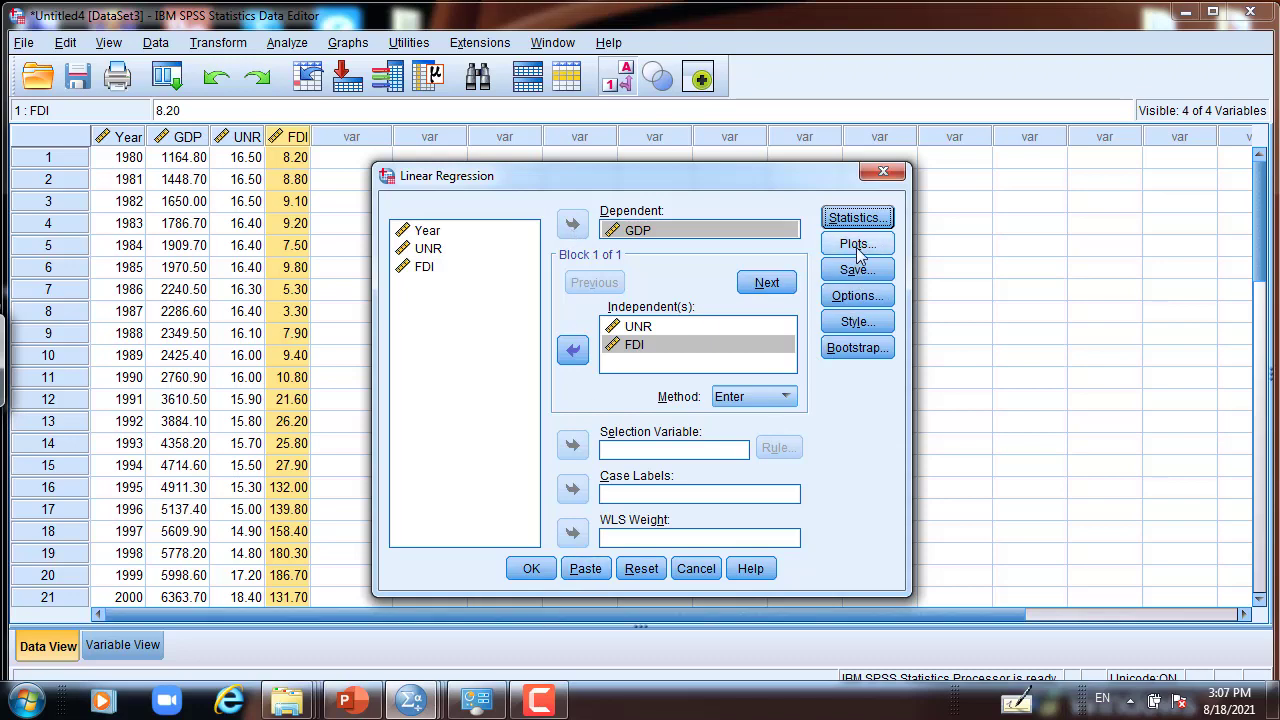
Define a residual scatter plot with *ZRESID on Y and *ZPRED on X, and run the regression.
left_click(857, 245)
left_click(481, 290)
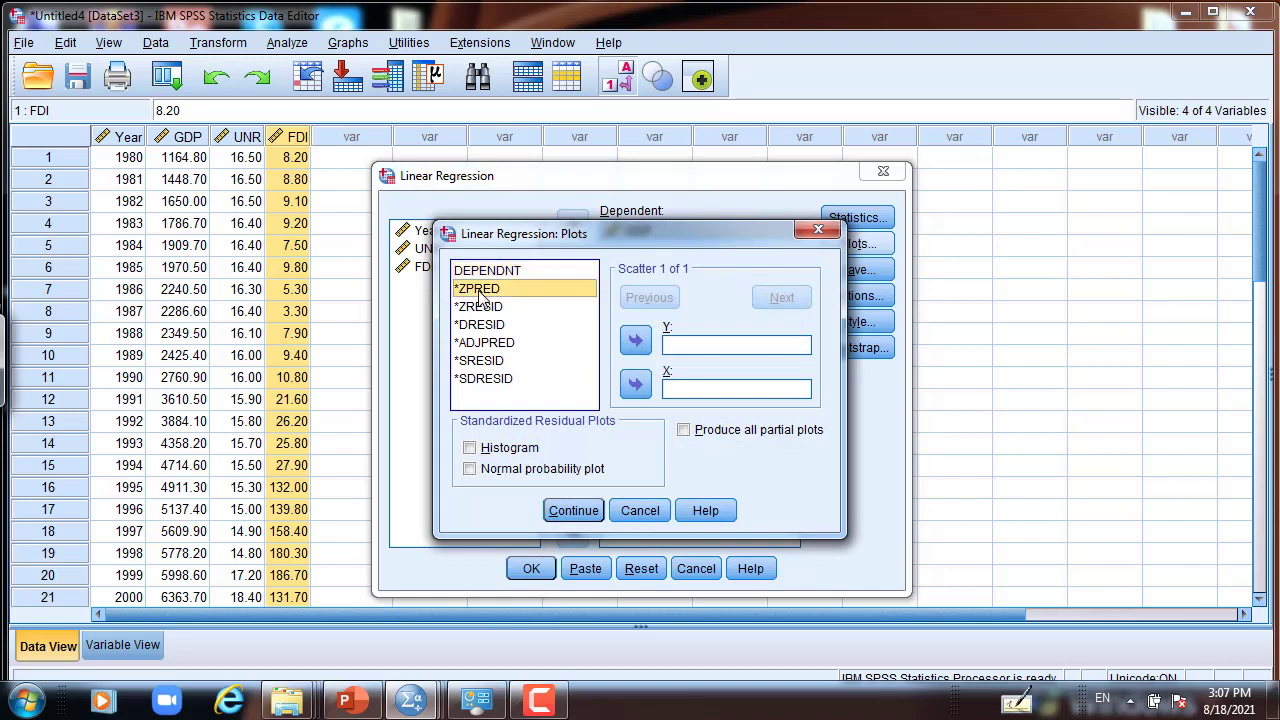
left_click(635, 386)
left_click(477, 308)
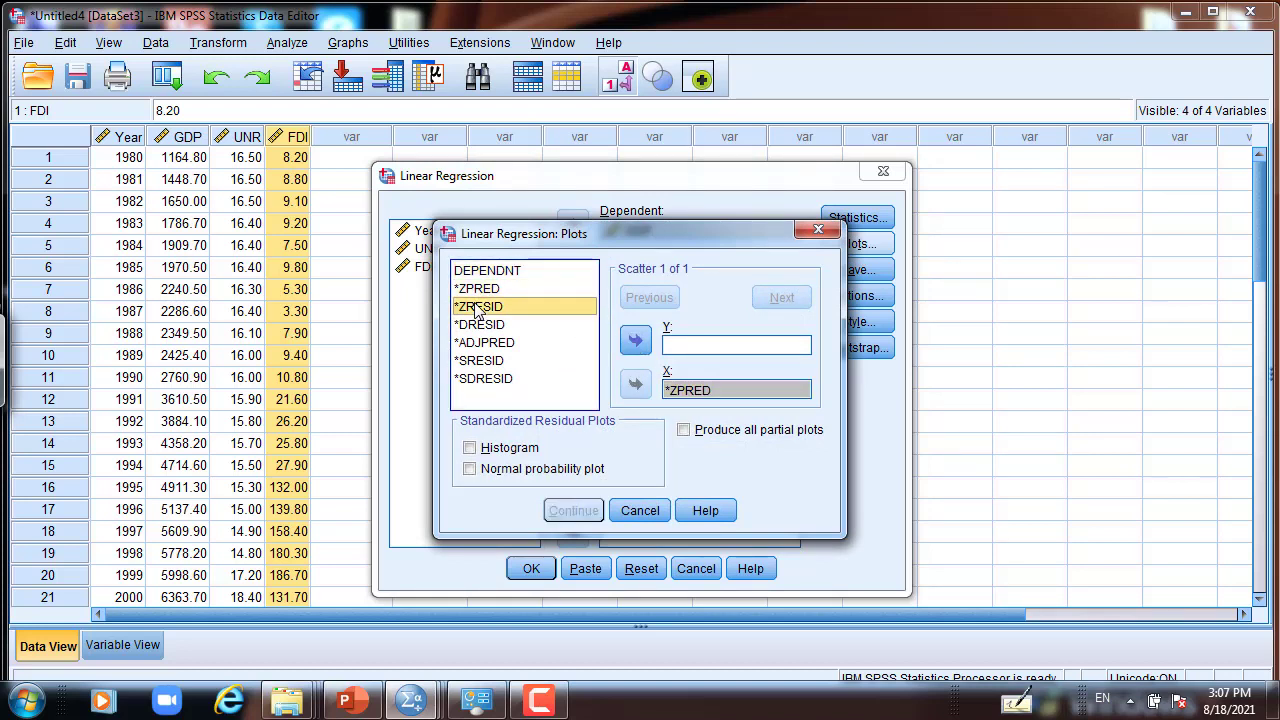
left_click(637, 343)
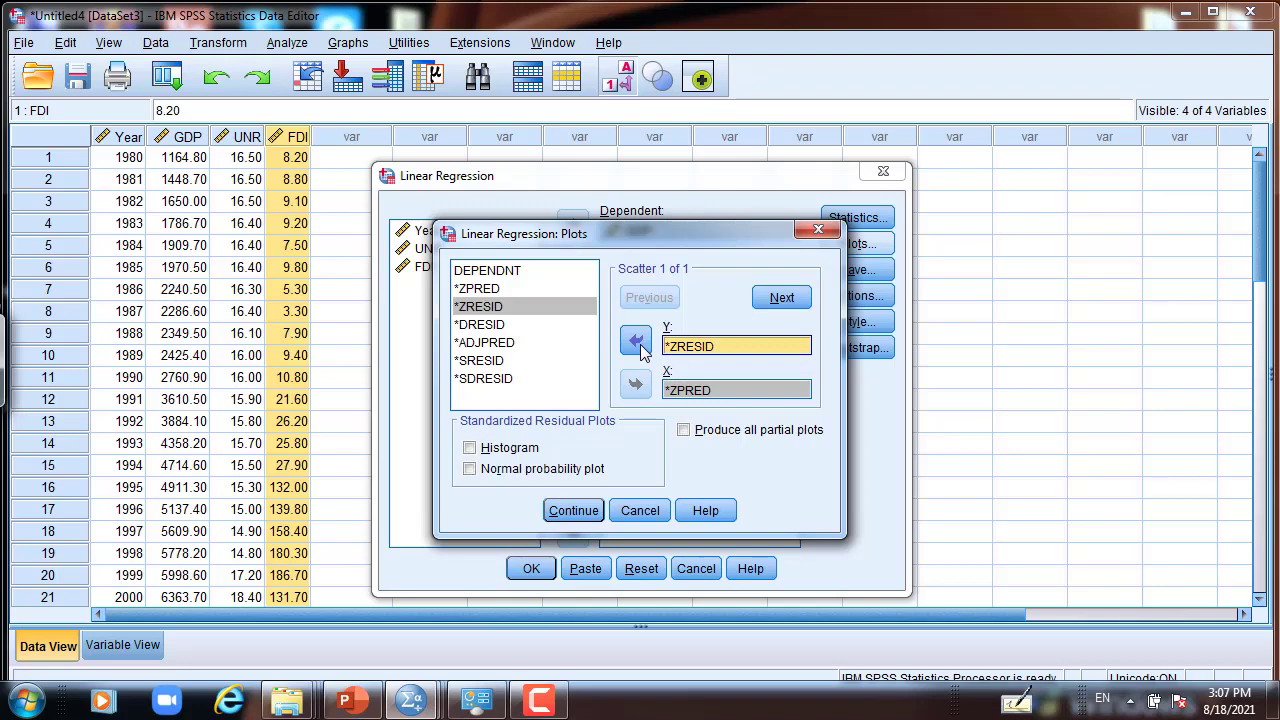
left_click(576, 512)
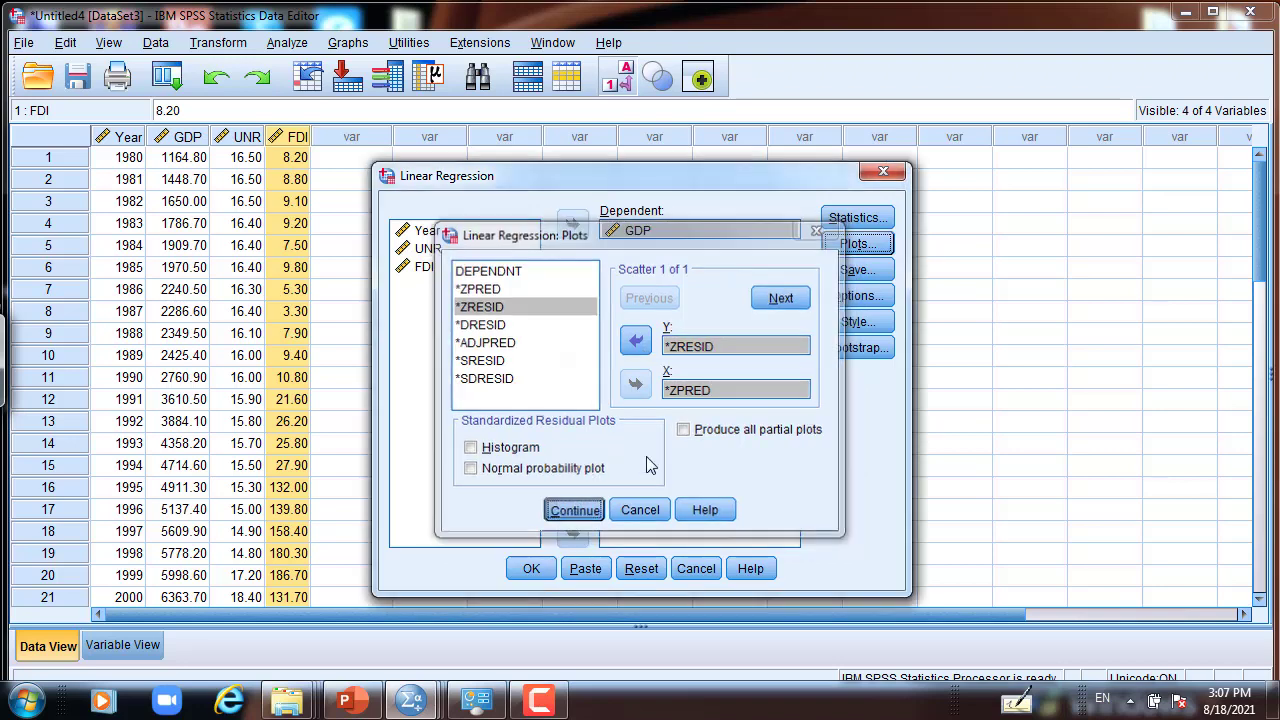
left_click(552, 570)
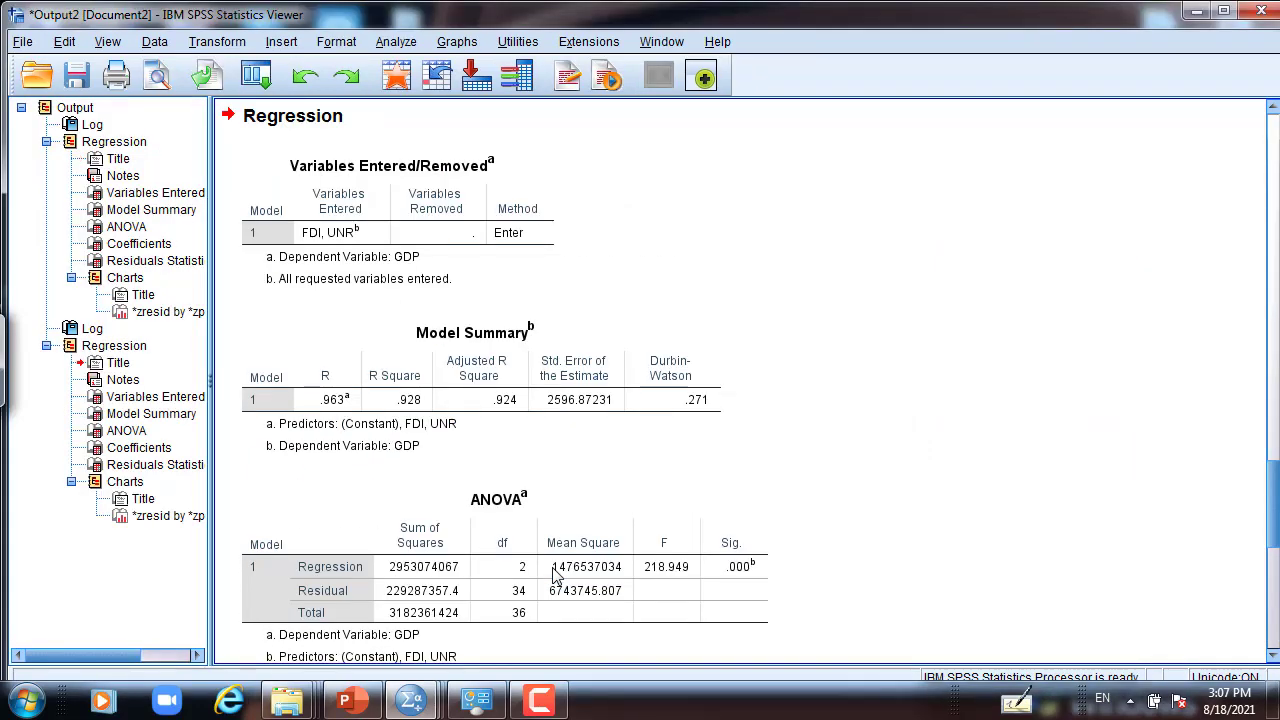
left_click(630, 527)
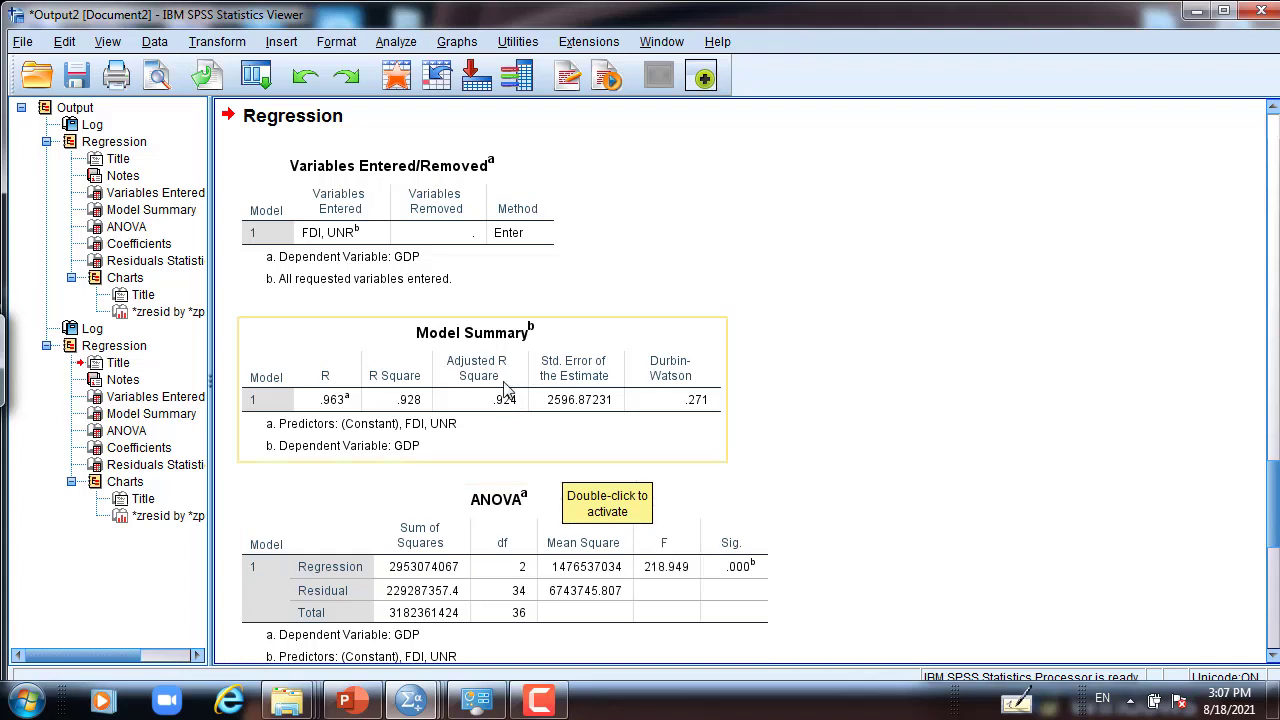
left_click(492, 293)
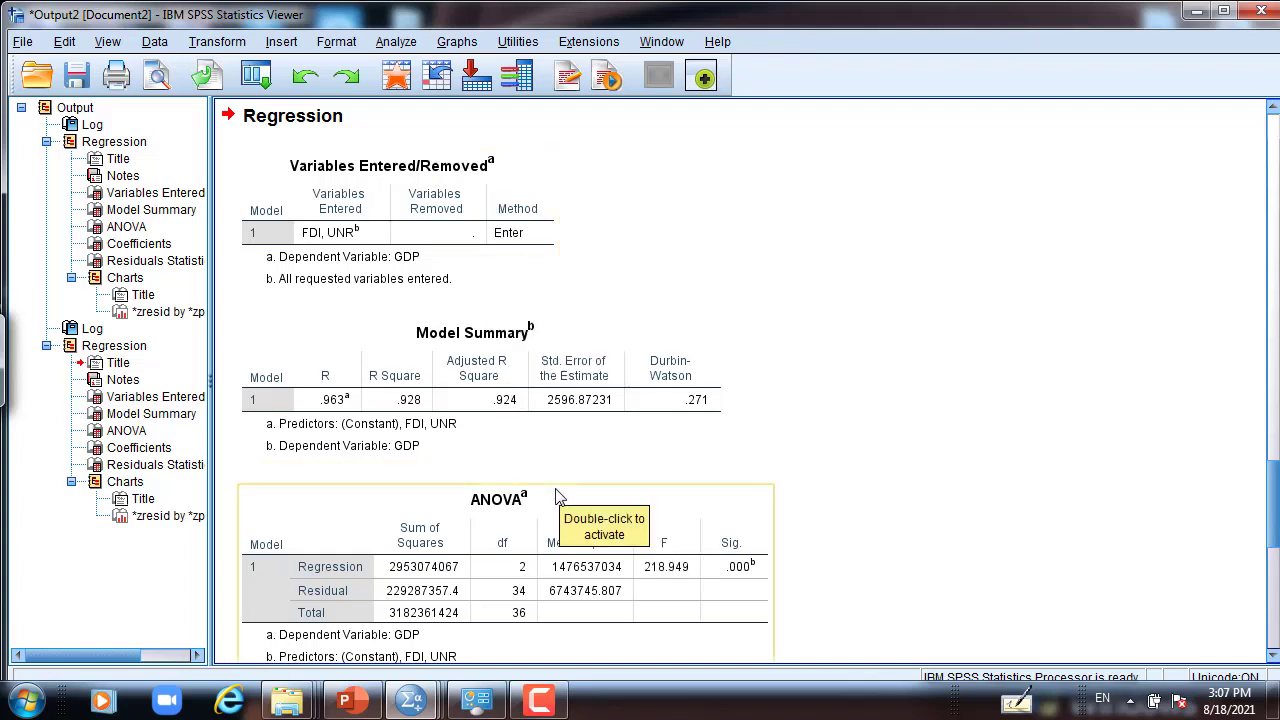
left_click(541, 706)
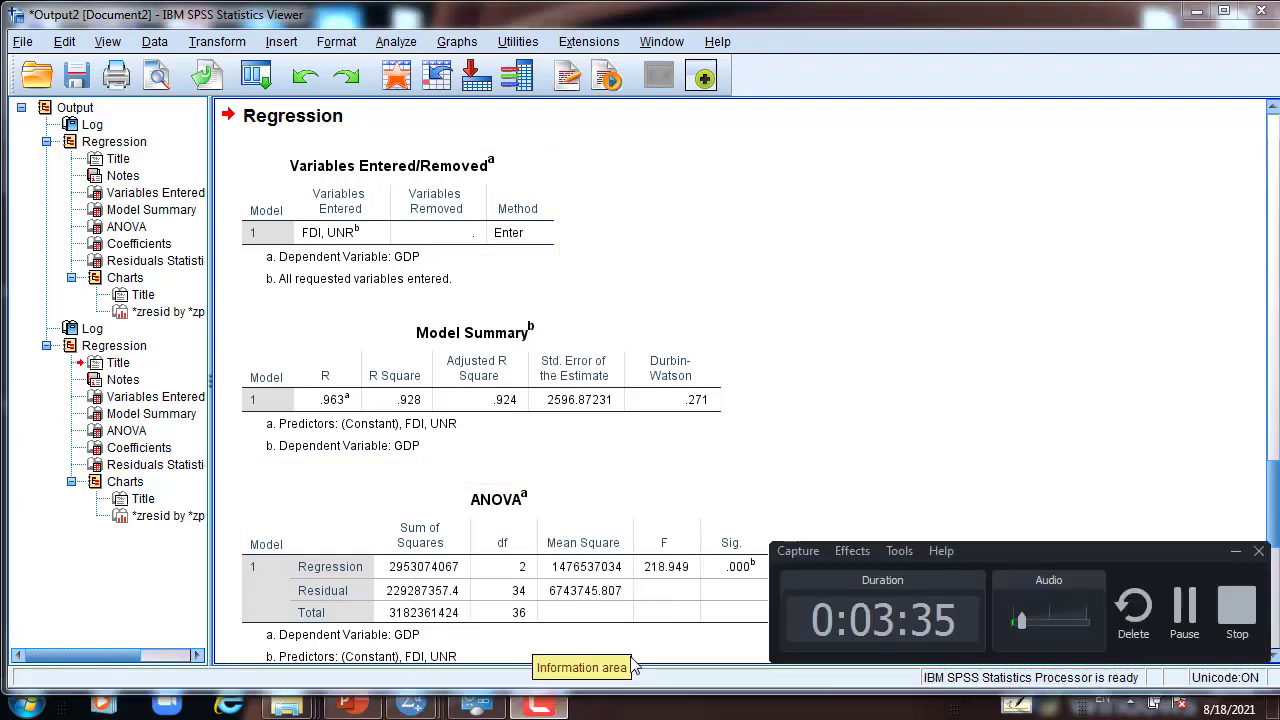
left_click(1184, 606)
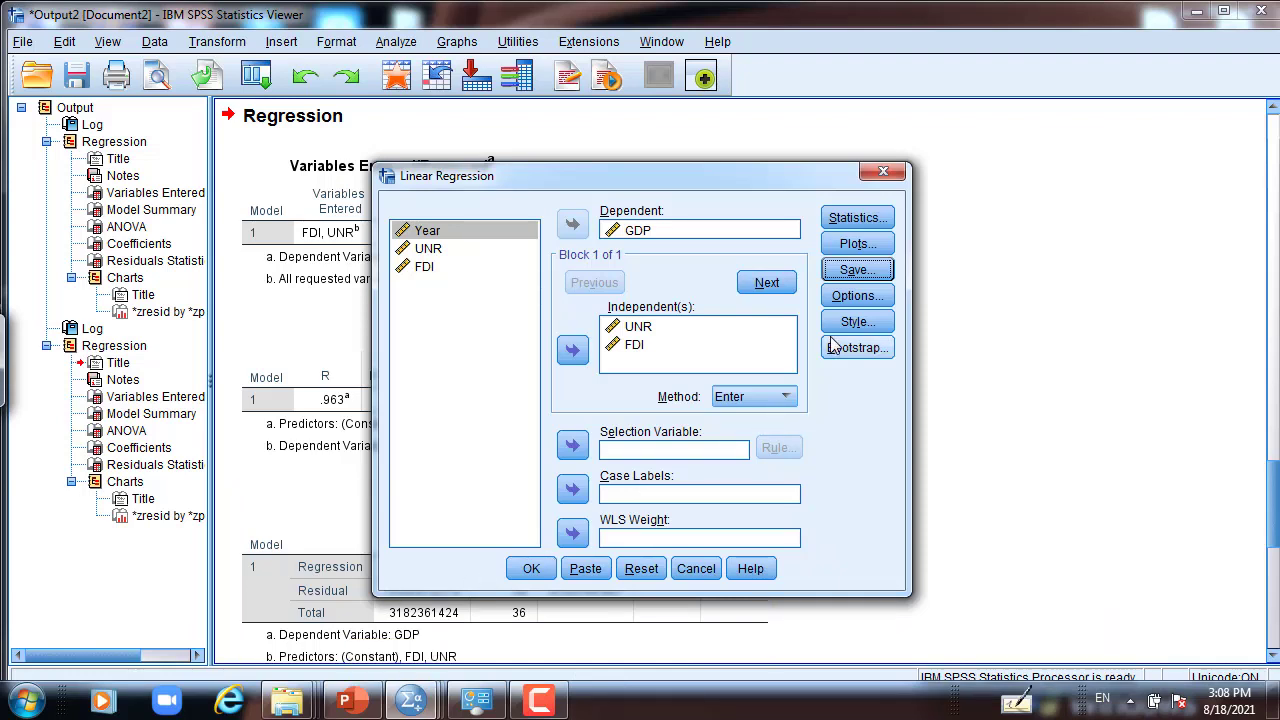
Set the linear regression to save Studentized residuals as a new variable and run it.
left_click(851, 279)
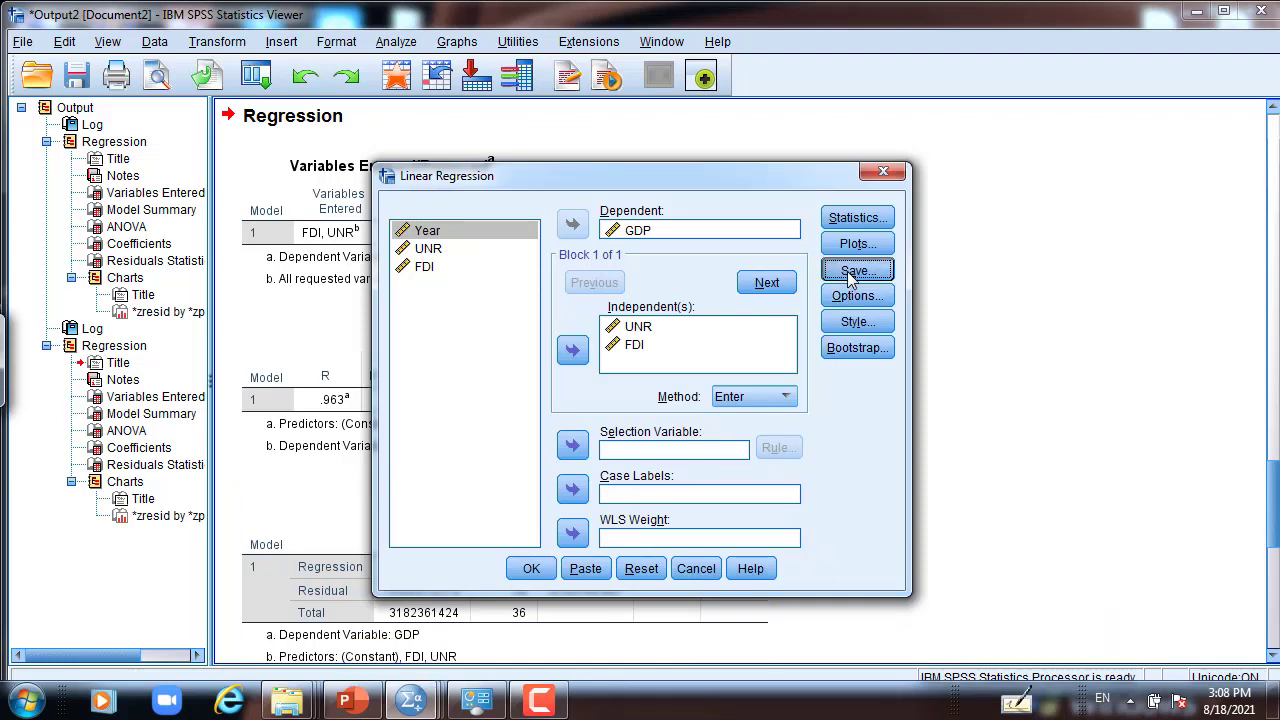
left_click(678, 194)
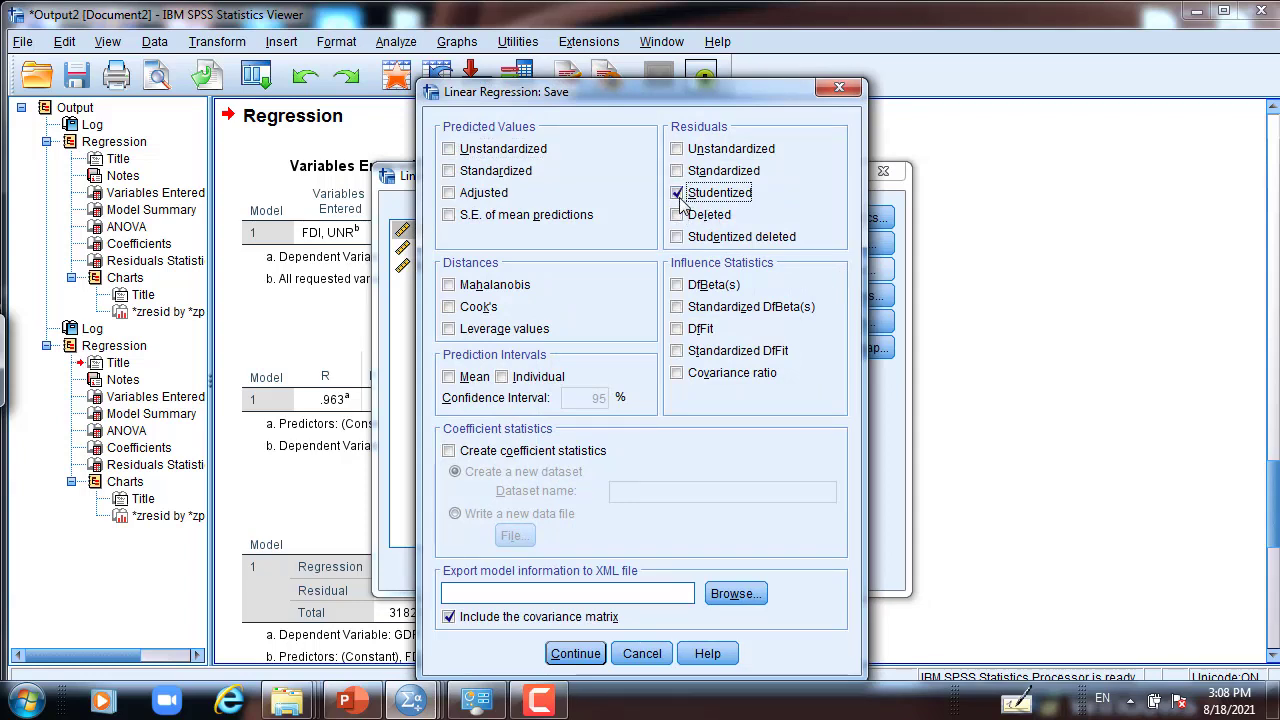
left_click(575, 653)
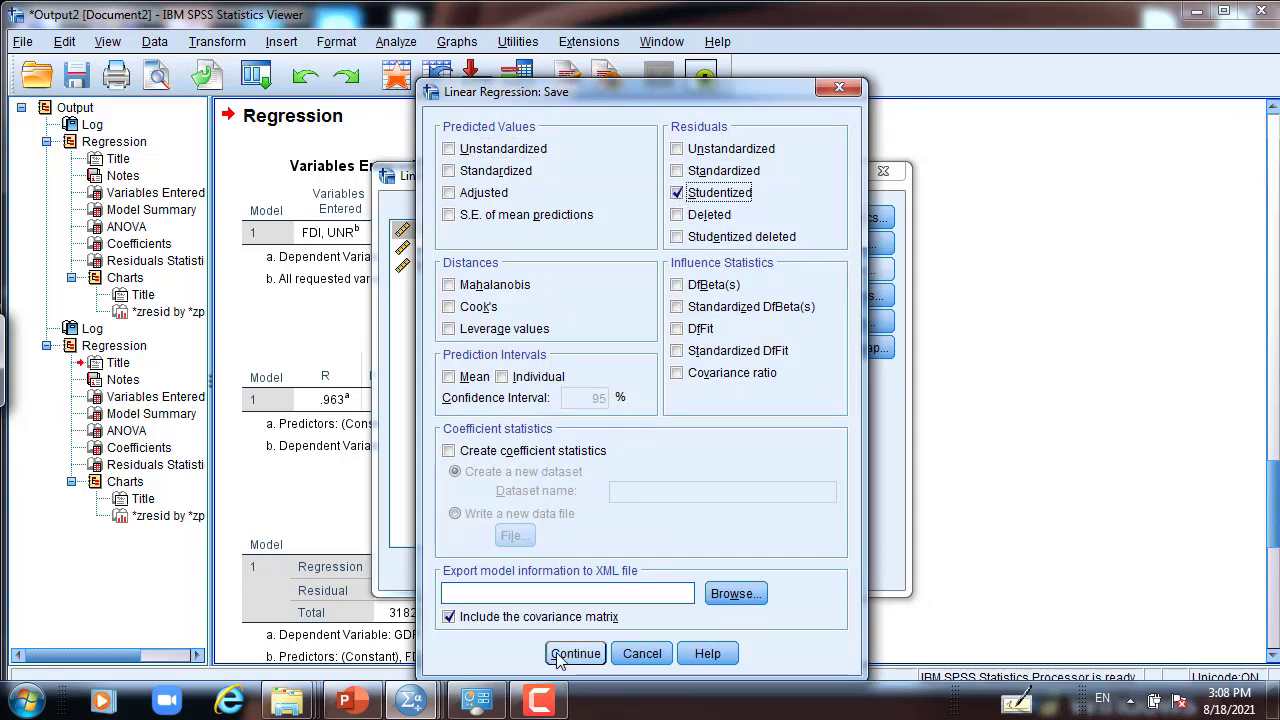
left_click(527, 570)
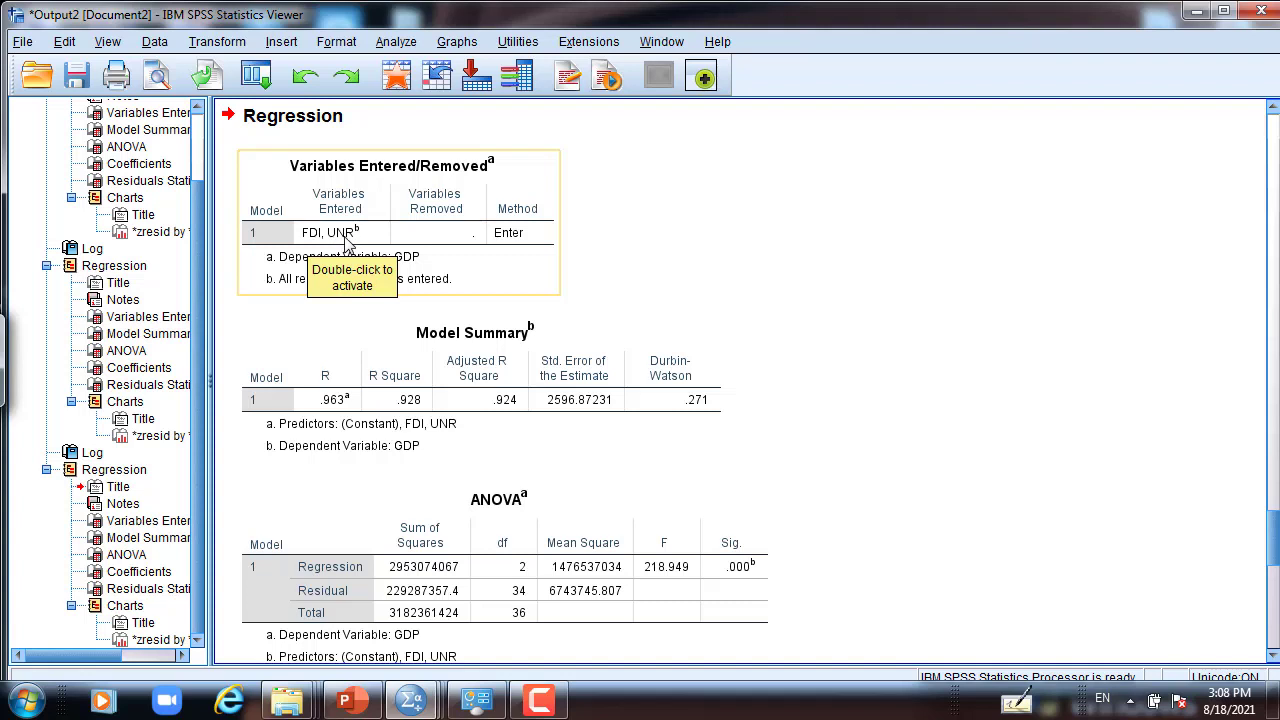
left_click(320, 362)
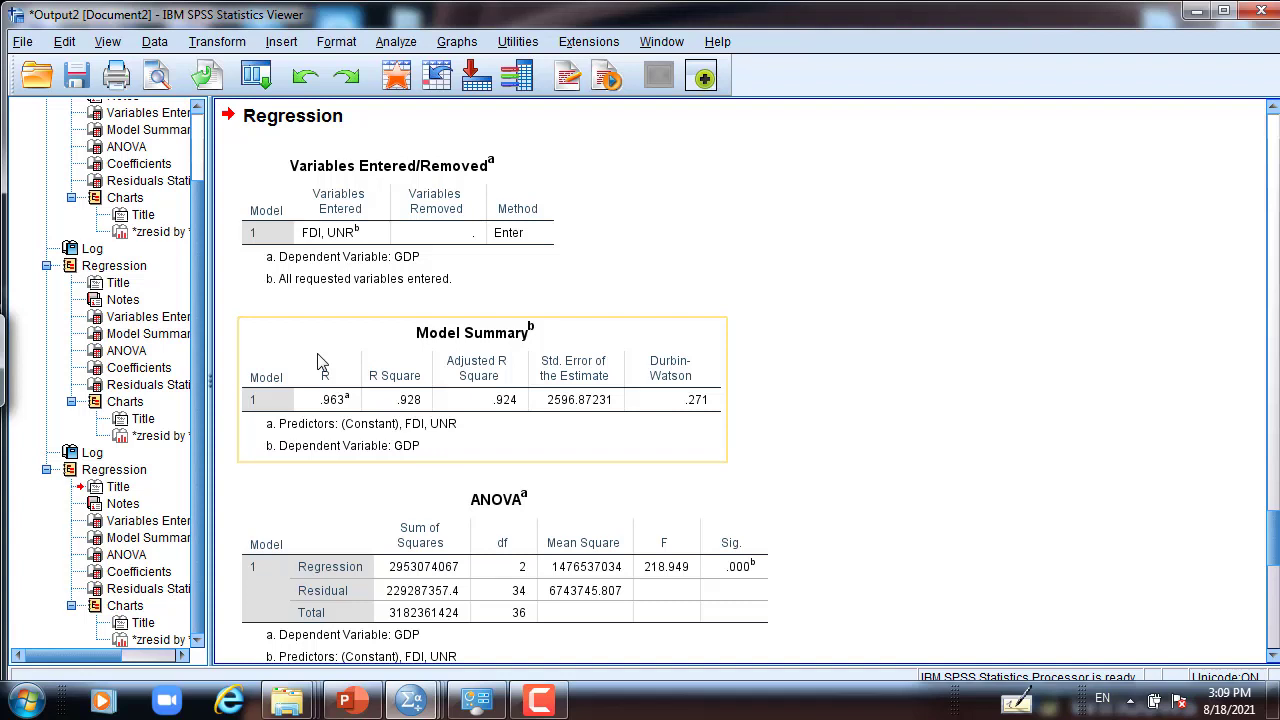
Reopen the linear regression, check that Studentized residuals are set to be saved, and rerun the GDP model.
left_click(398, 44)
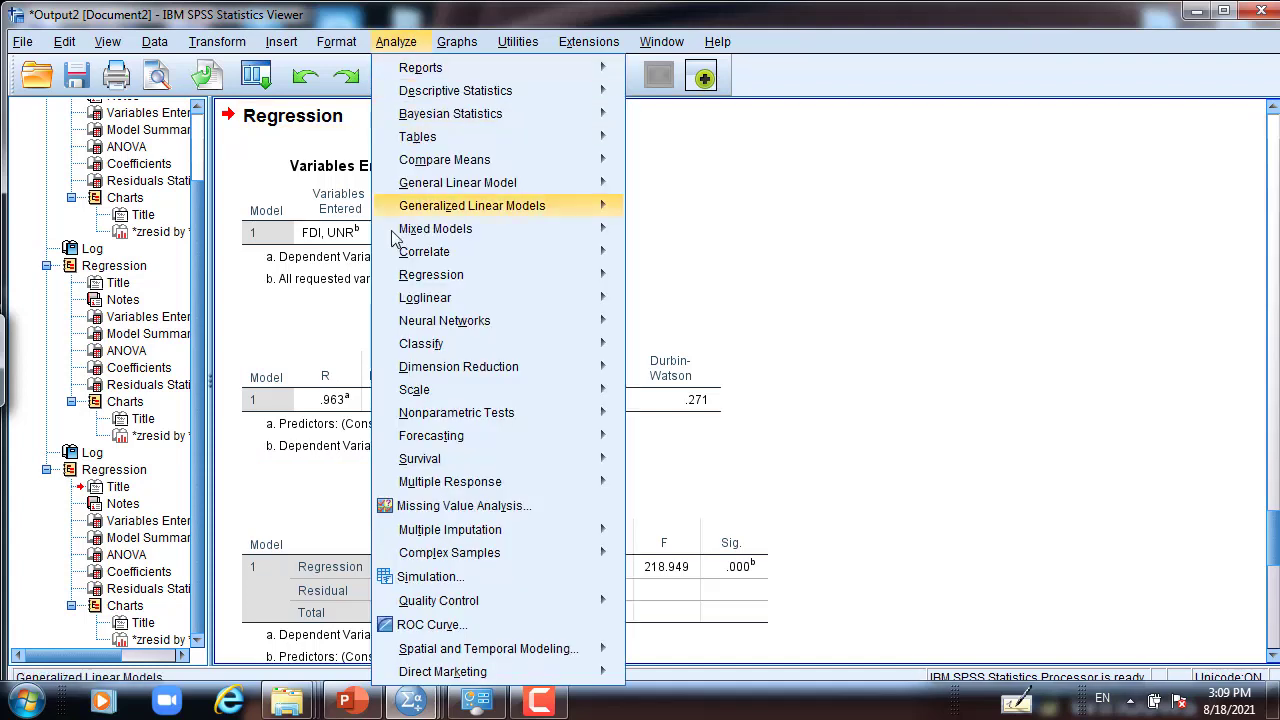
mouse_move(420, 276)
left_click(660, 302)
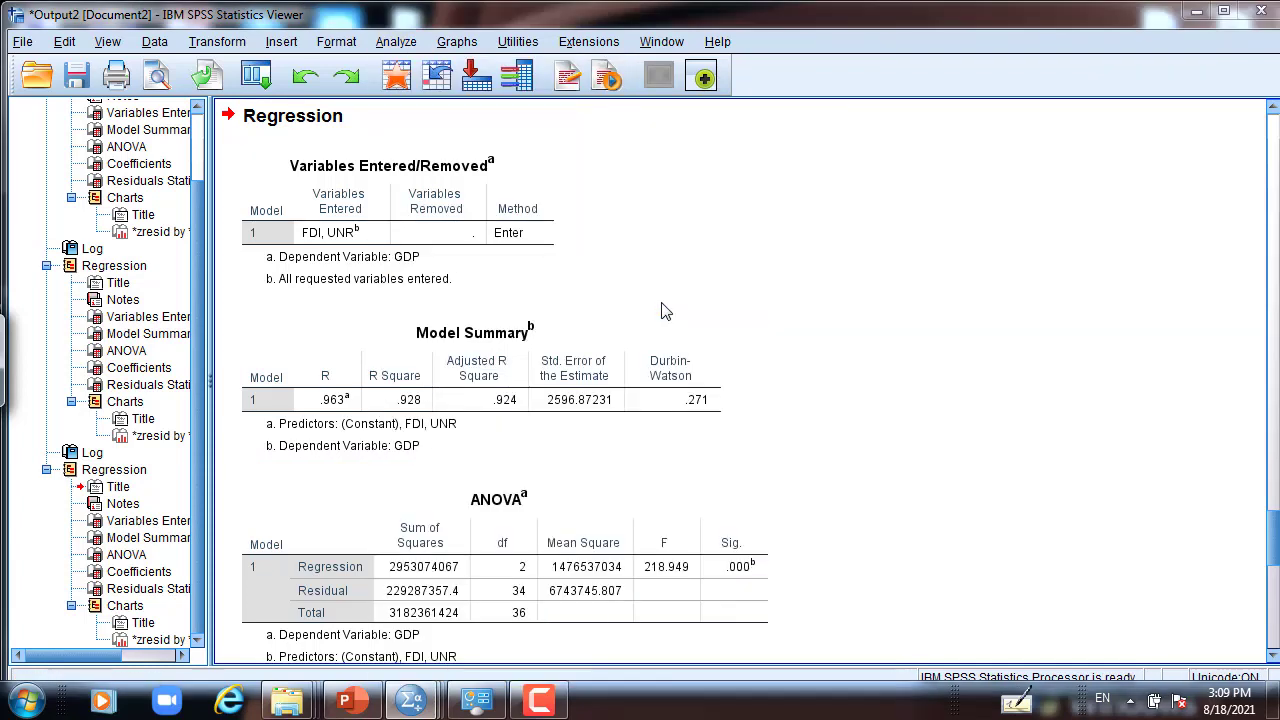
left_click(854, 270)
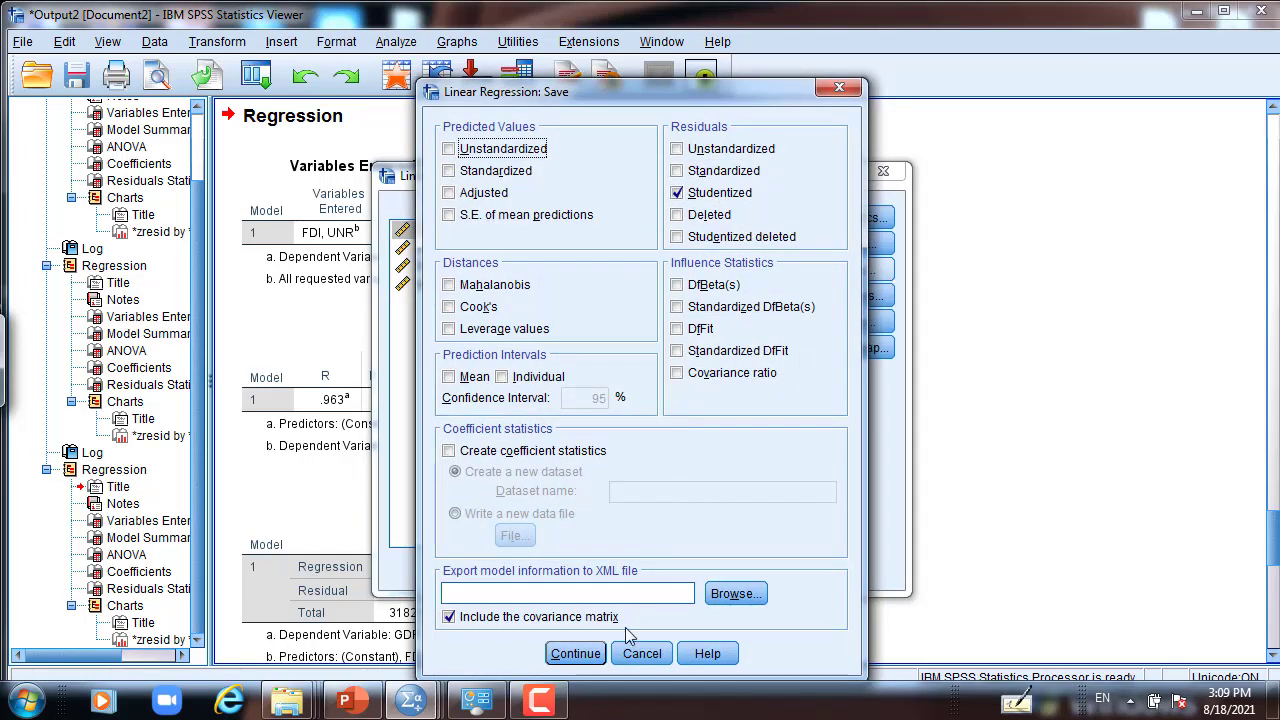
left_click(575, 653)
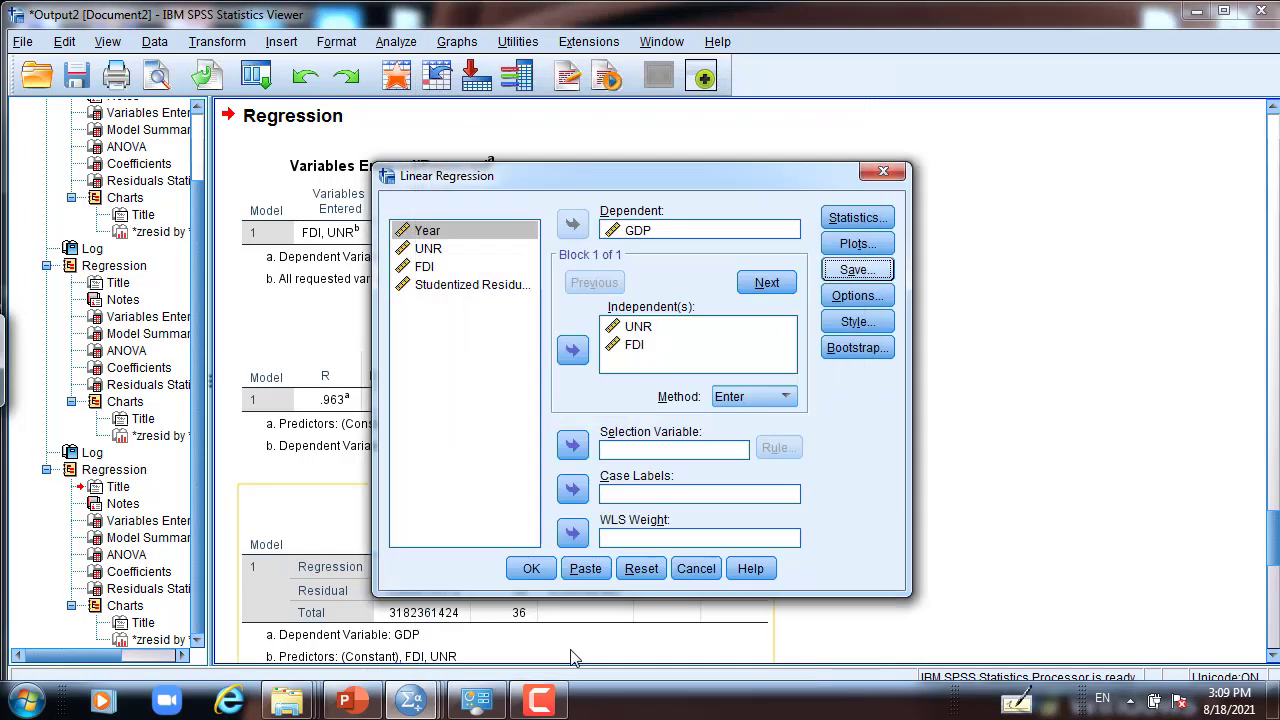
left_click(531, 580)
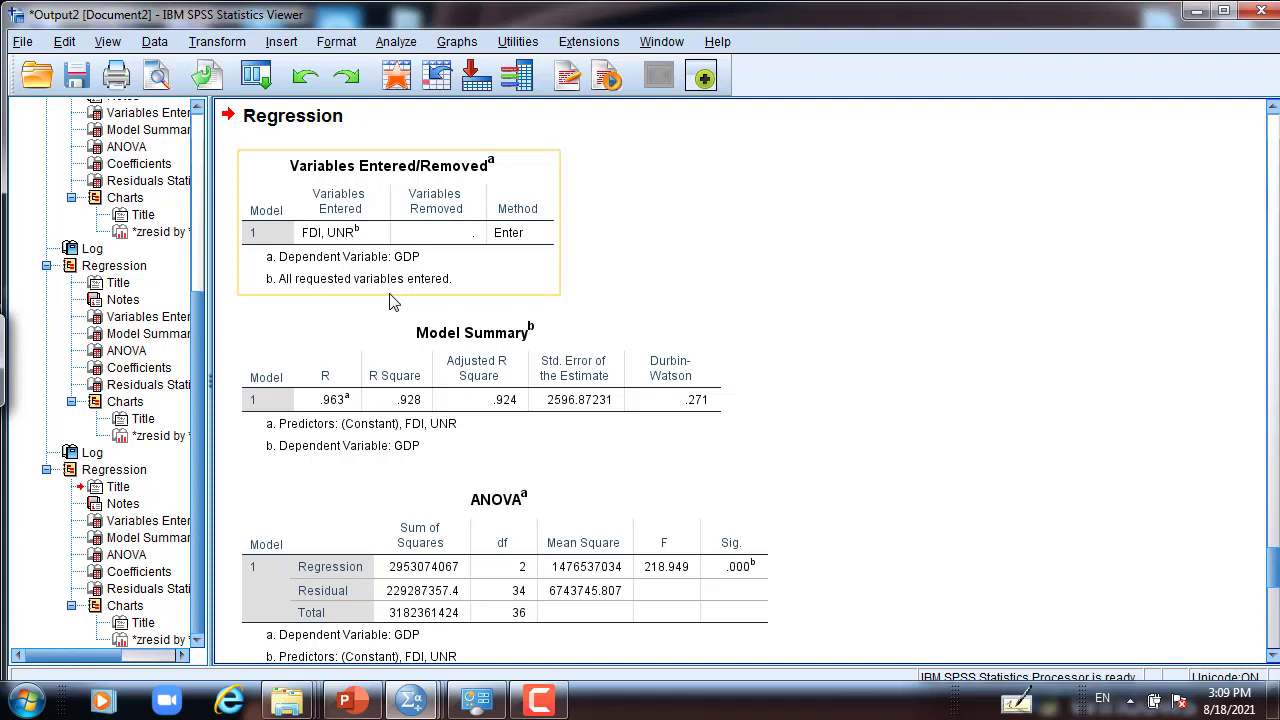
Review the latest regression output: the model summary, ANOVA and coefficients tables and the residual scatterplot.
left_click(463, 363)
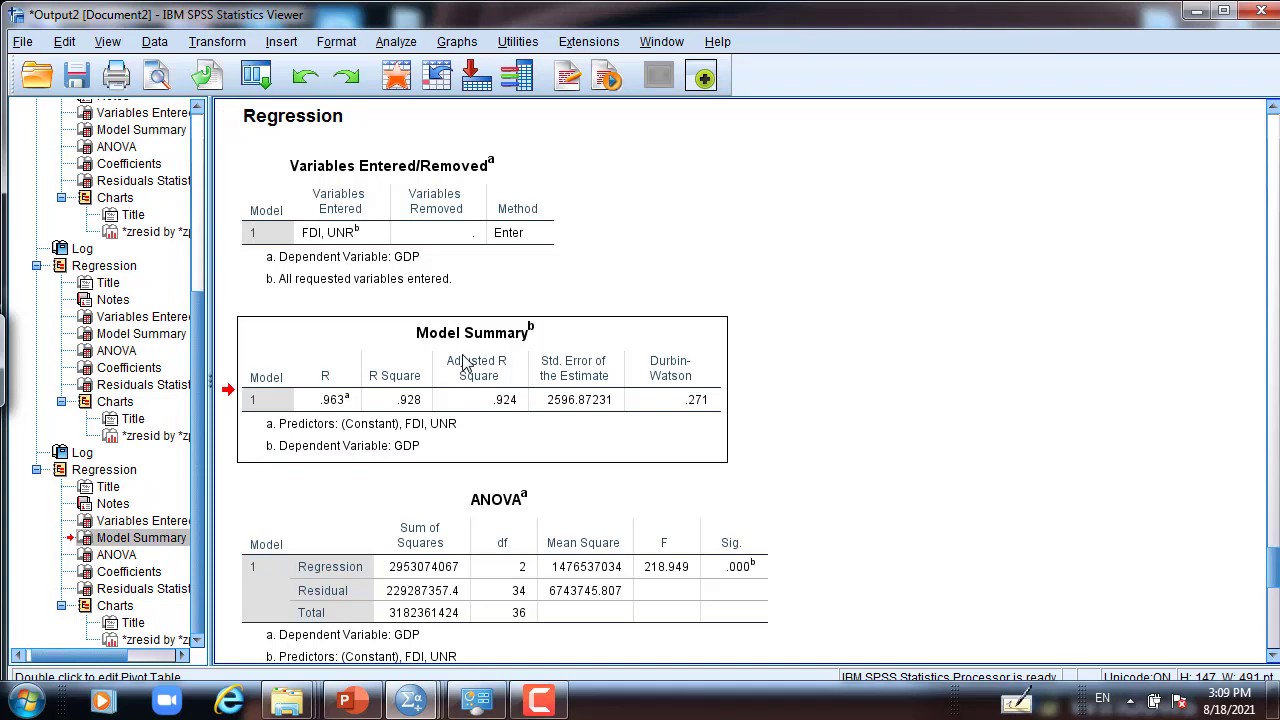
left_click(487, 550)
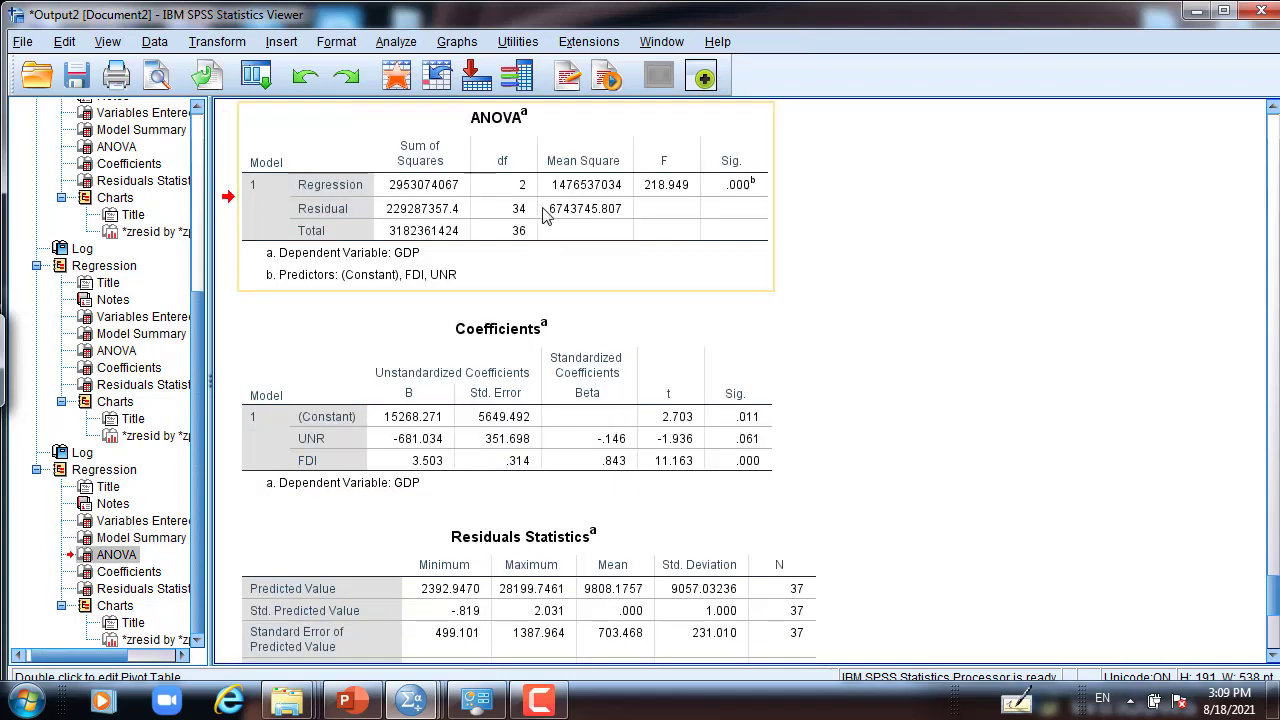
left_click(482, 396)
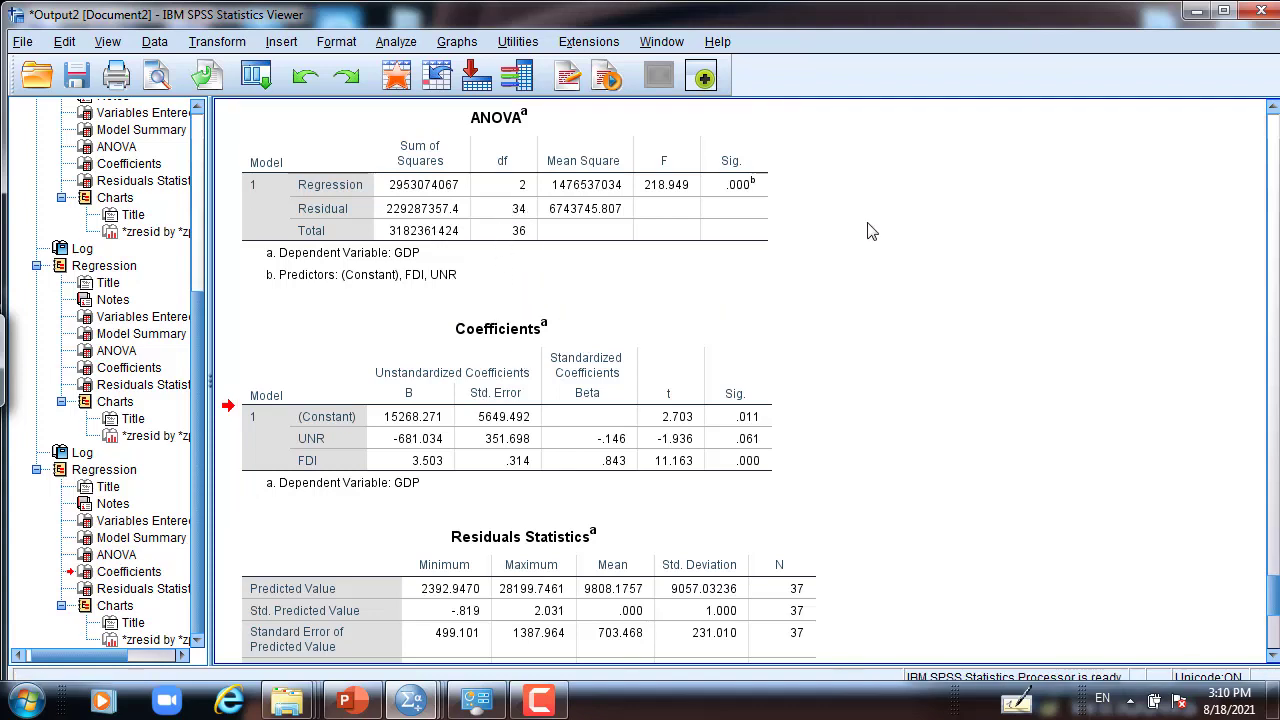
scroll(870, 231, "up", 5)
left_click(485, 355)
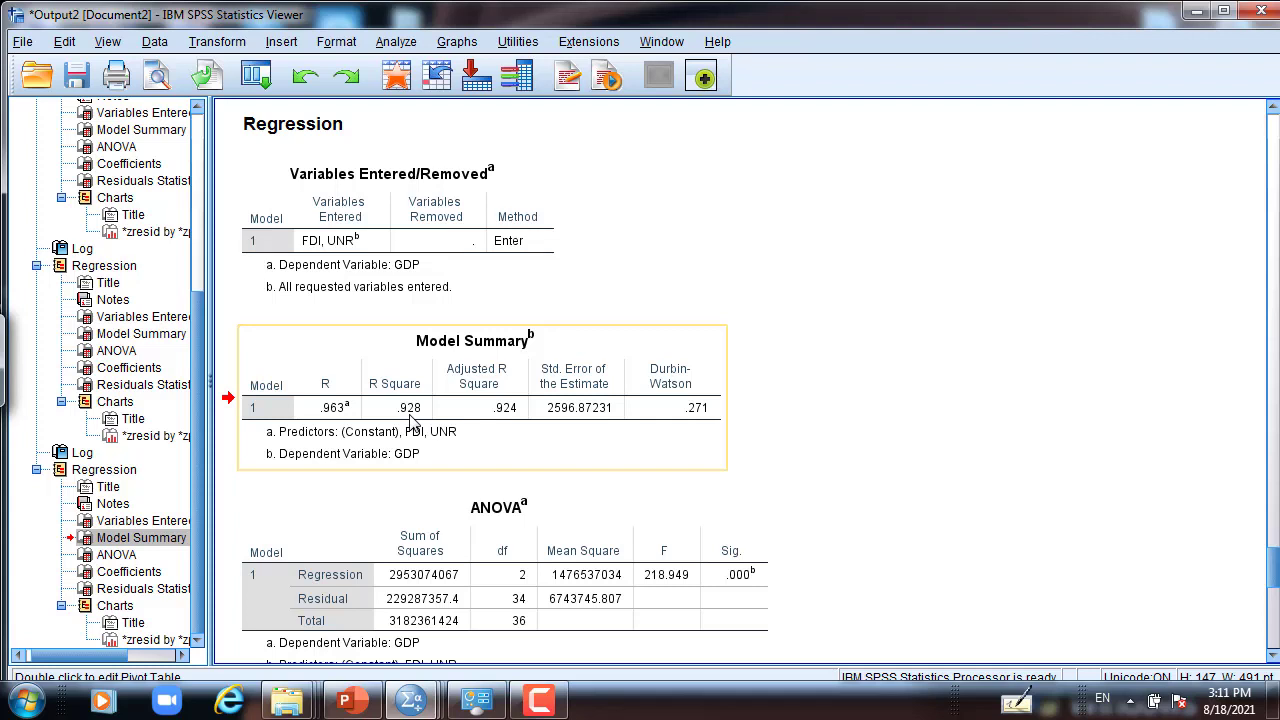
left_click(418, 262)
left_click(492, 518)
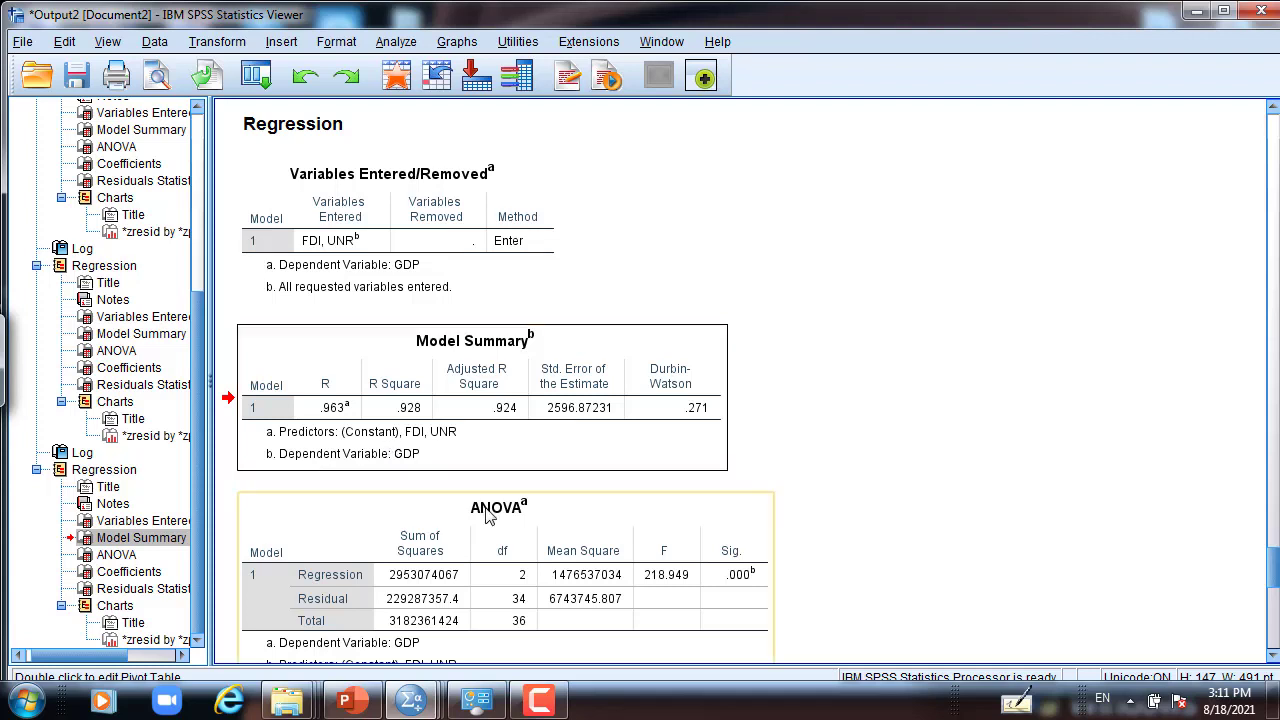
scroll(492, 518, "down", 5)
left_click(578, 198)
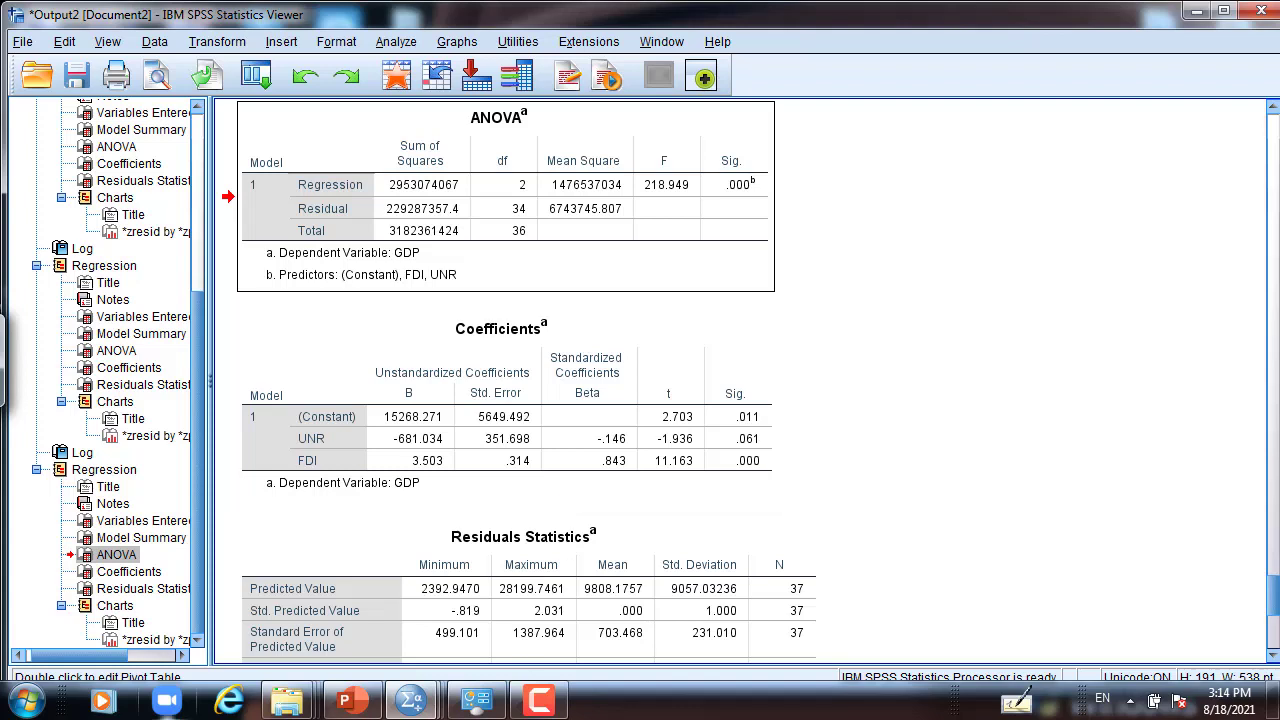
scroll(1272, 607, "down", 10)
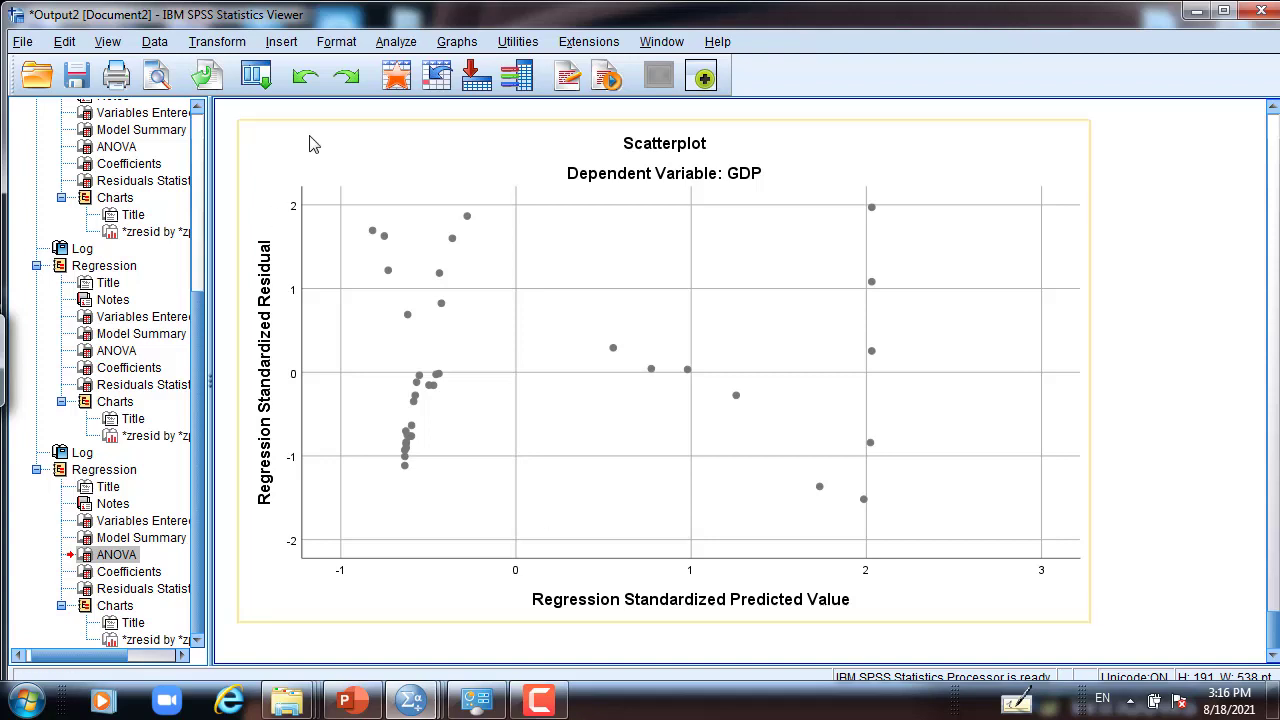
Start an Explore analysis from the descriptive statistics procedures.
left_click(393, 48)
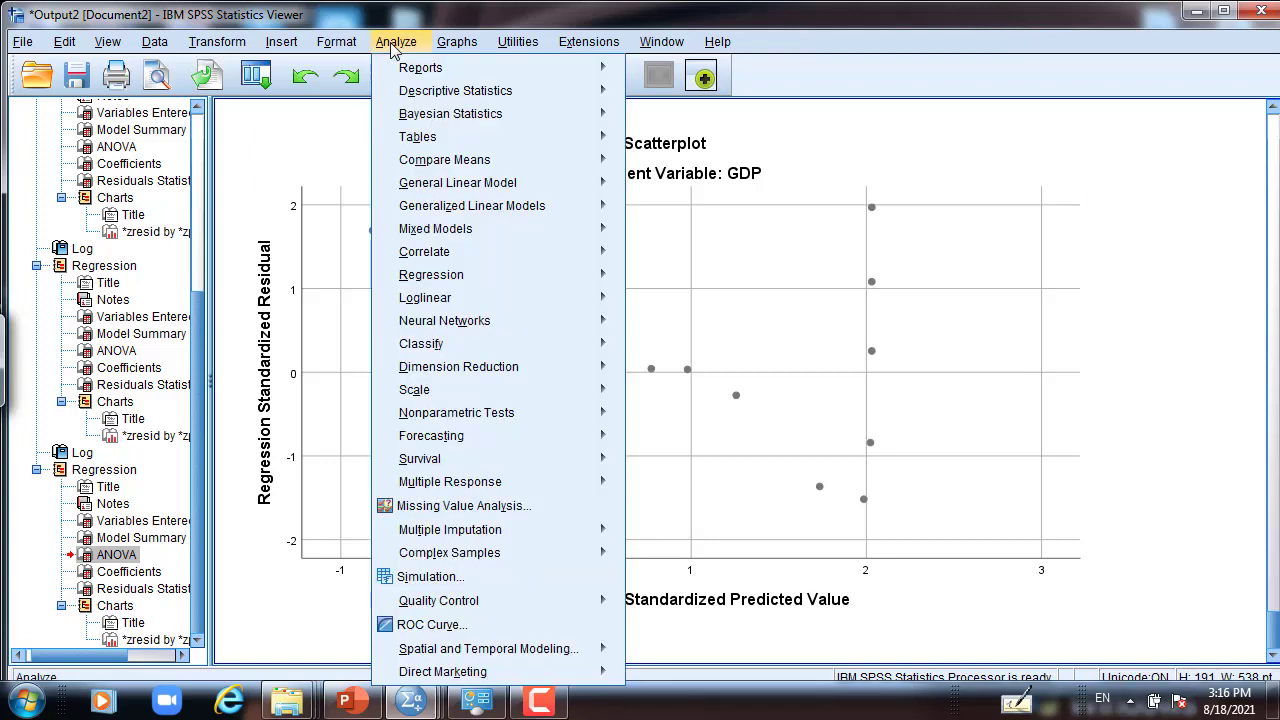
mouse_move(413, 95)
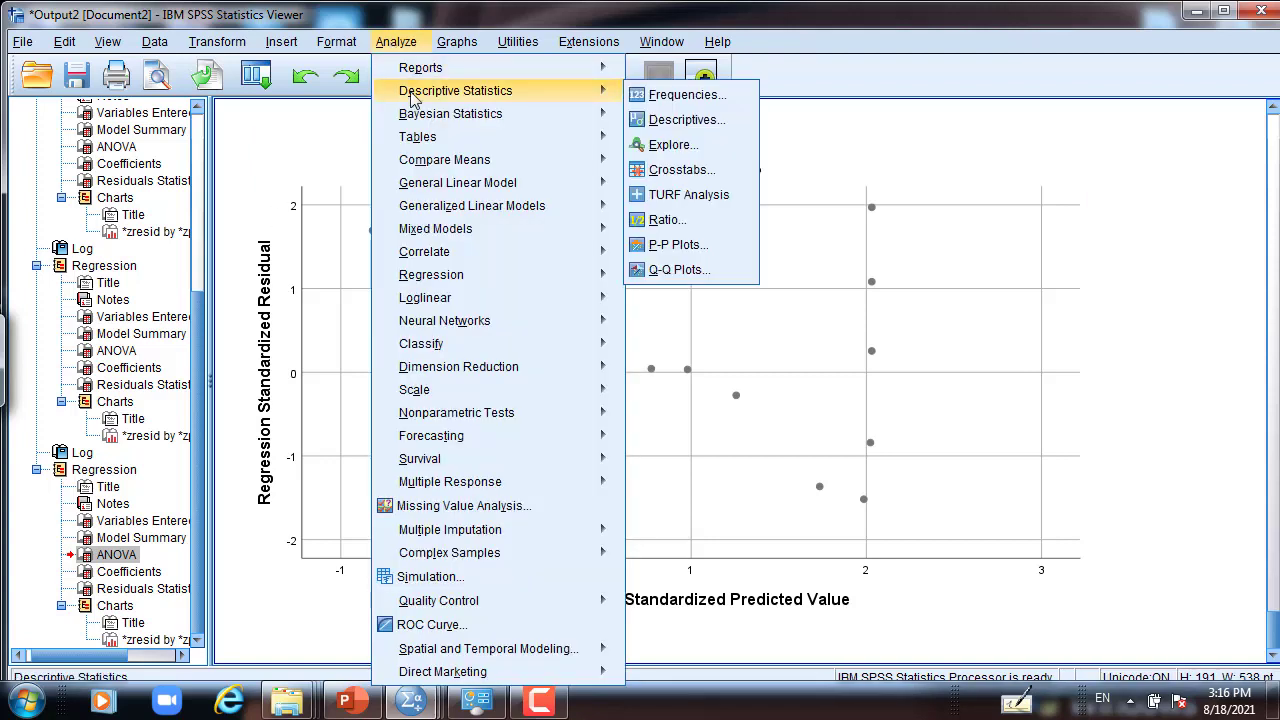
left_click(677, 150)
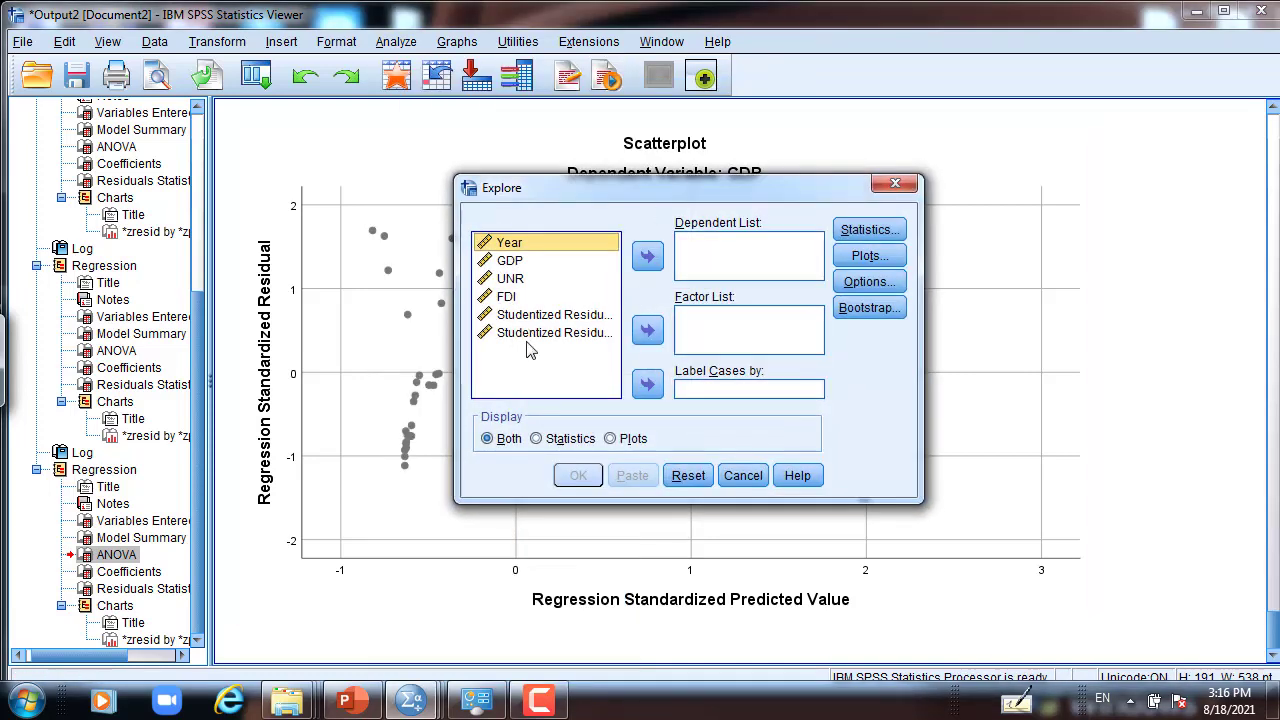
left_click(565, 333)
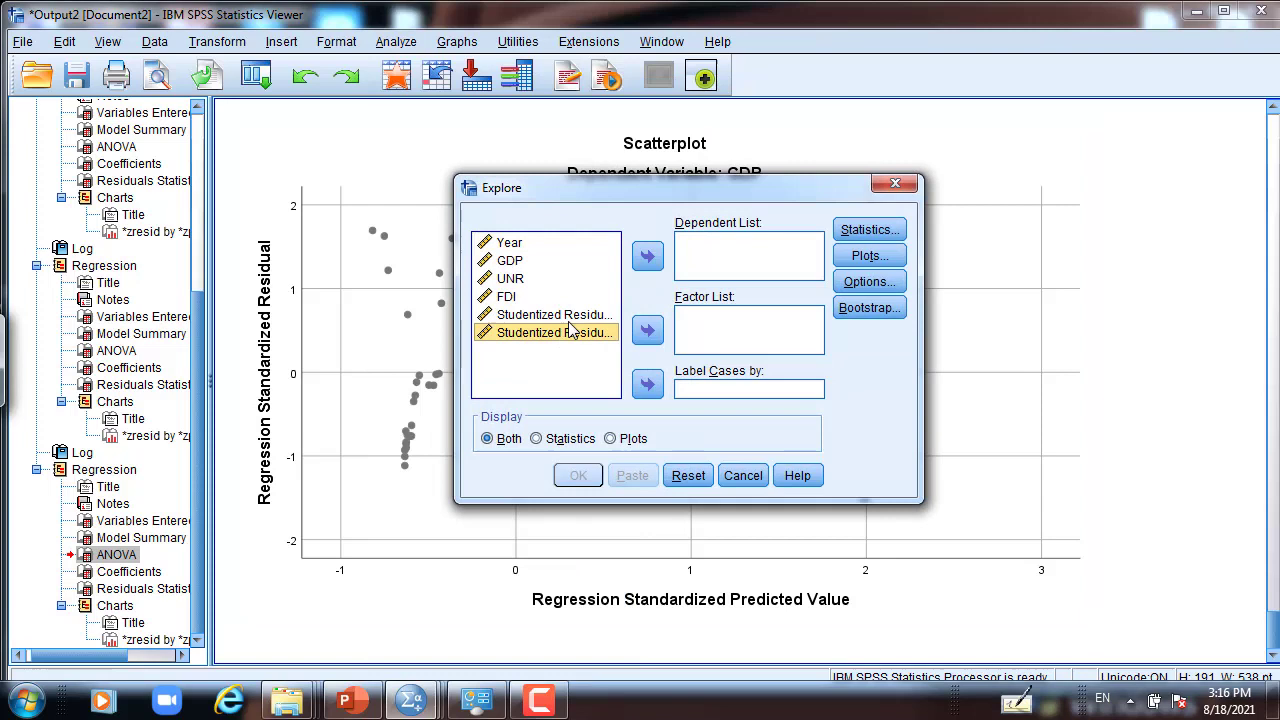
left_click(648, 258)
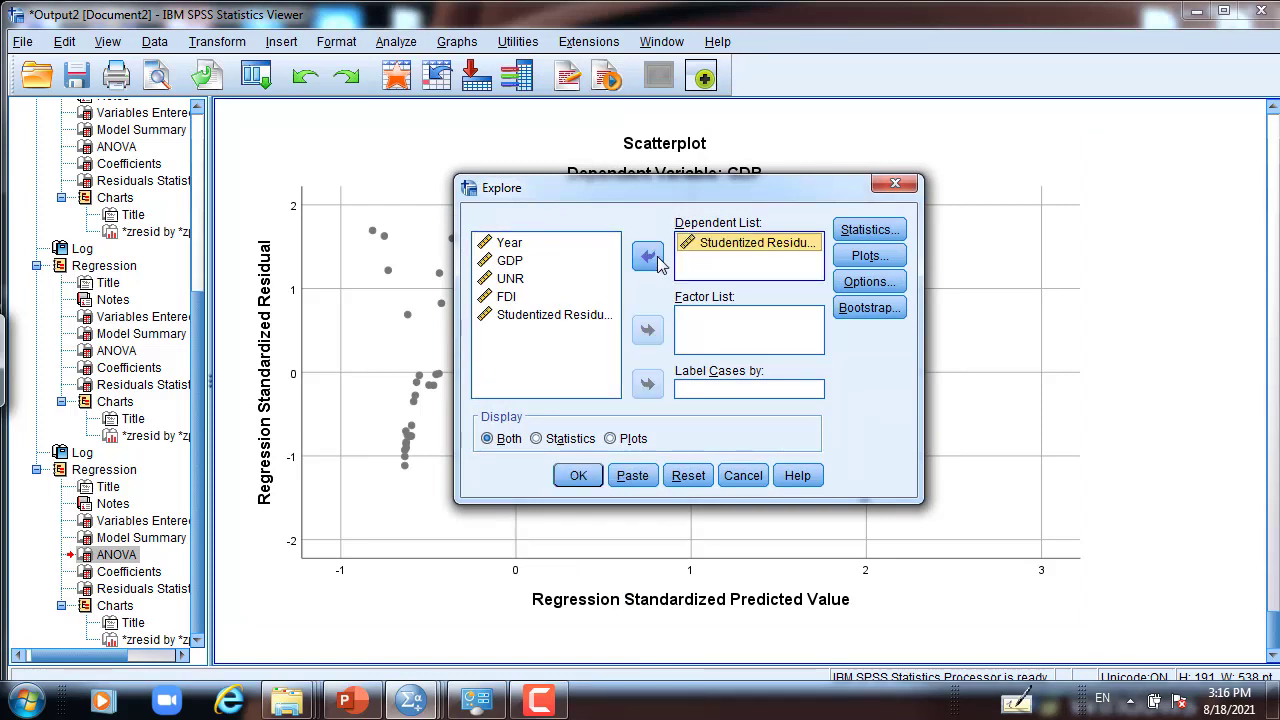
left_click(650, 258)
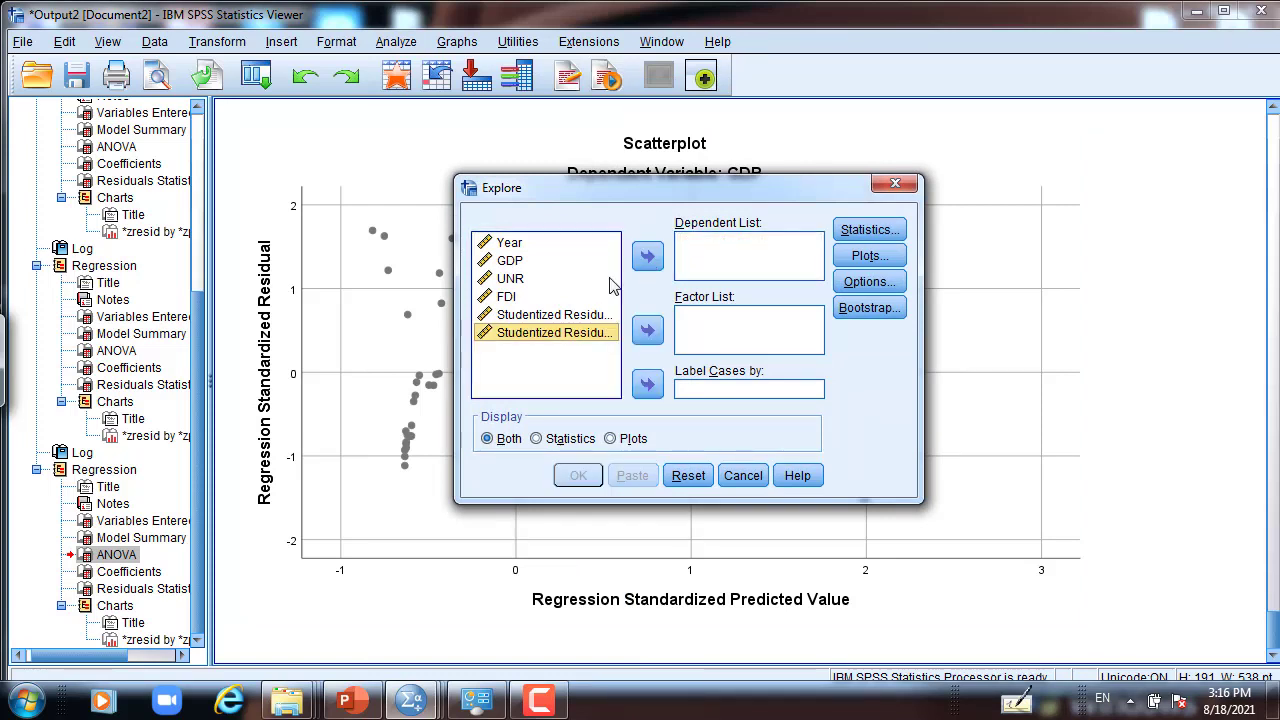
left_click(553, 315)
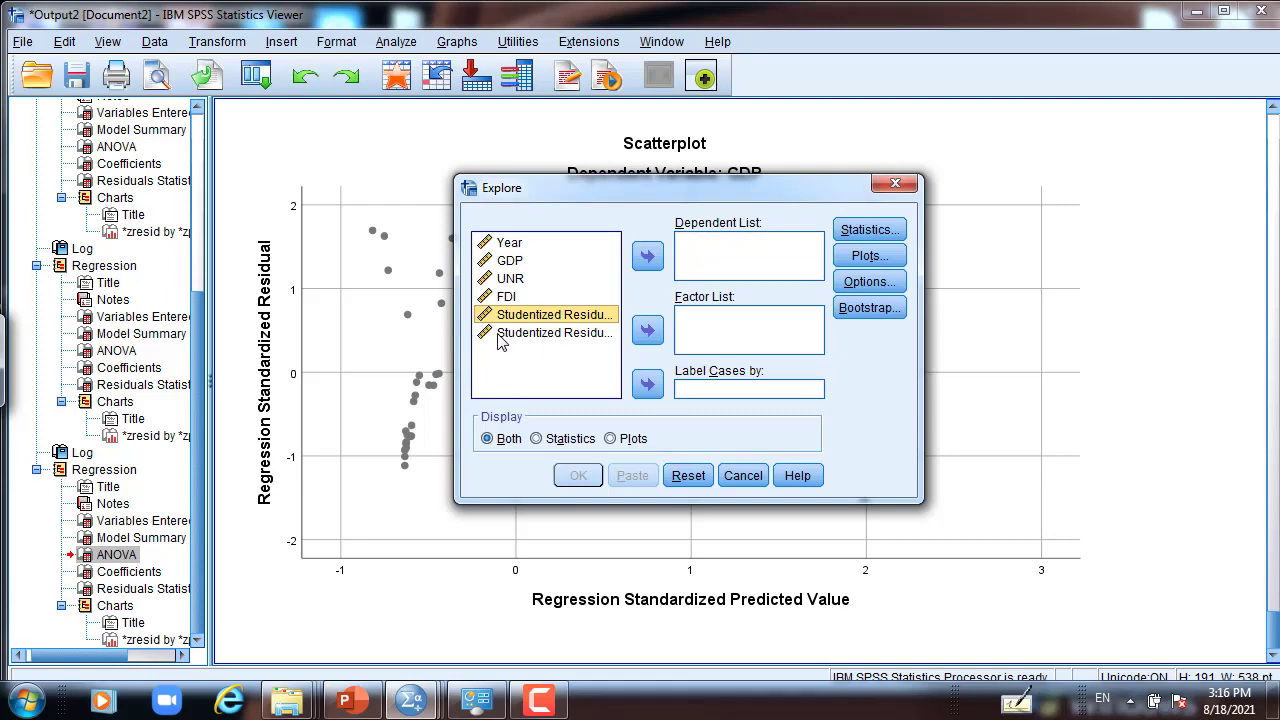
left_click(503, 340)
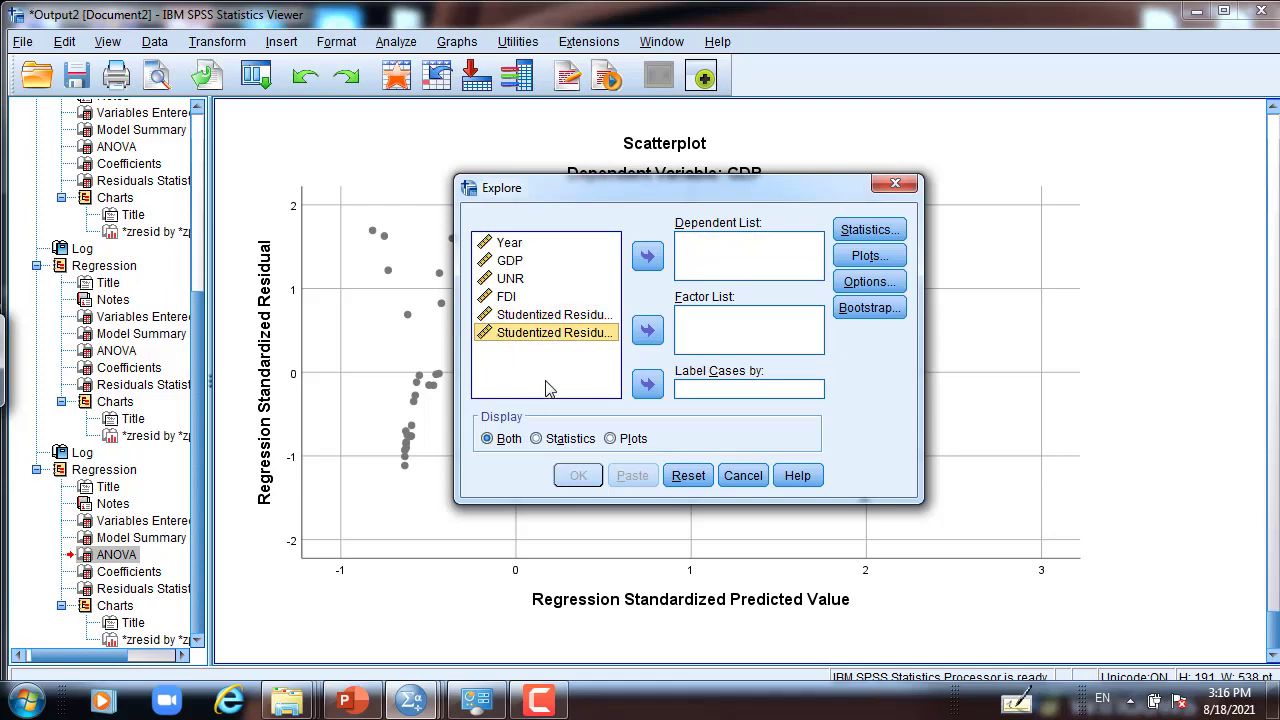
Run Explore with the first listed Studentized Residual as the dependent variable, including a histogram and normality plots with tests.
left_click(570, 316)
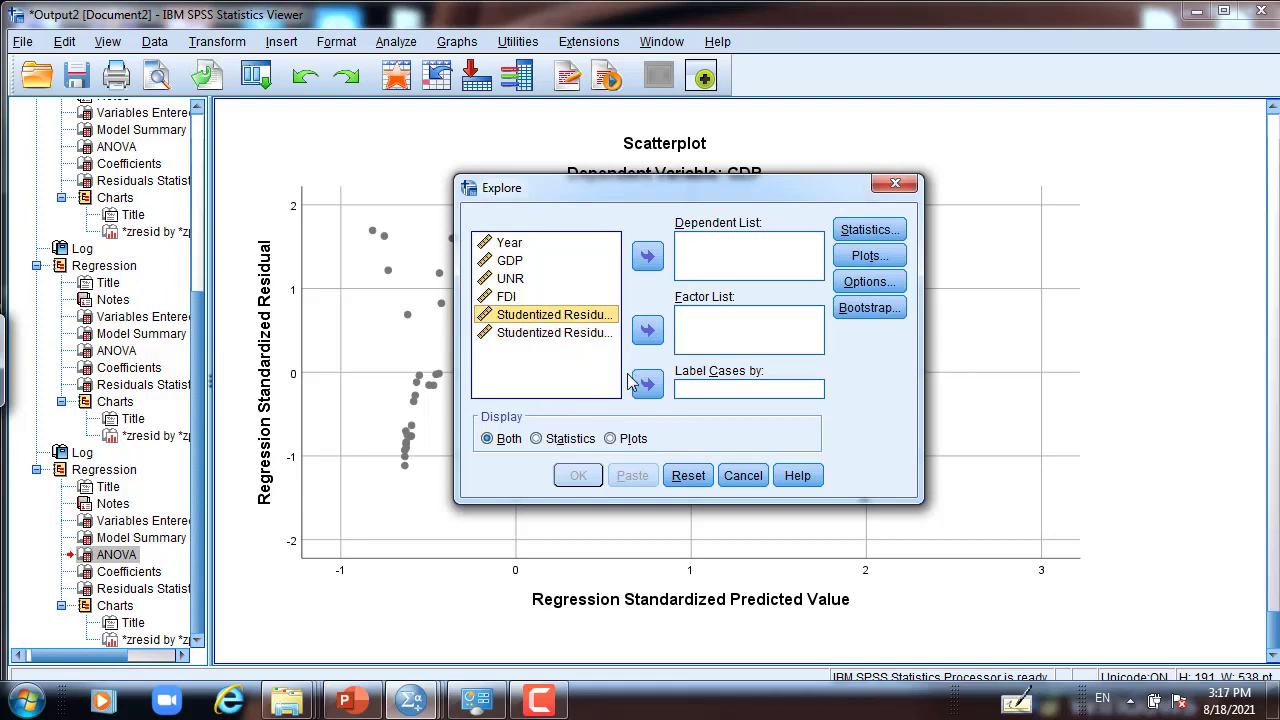
left_click(648, 257)
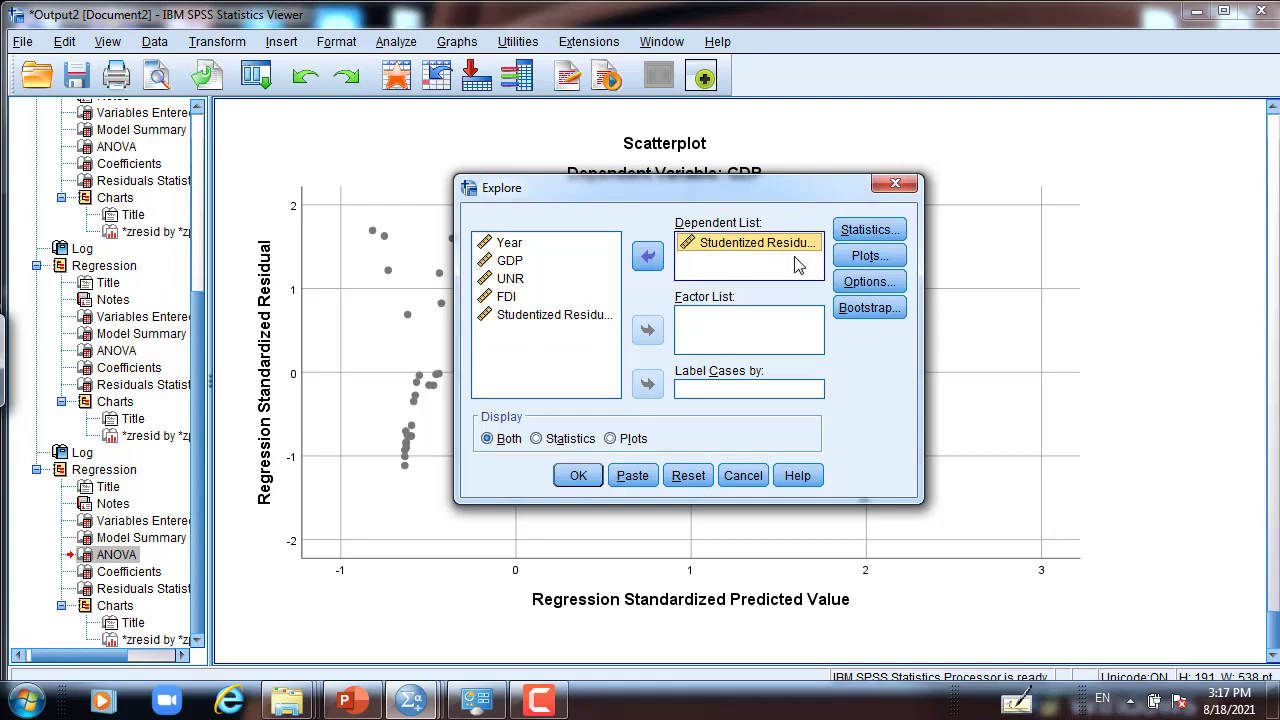
left_click(862, 257)
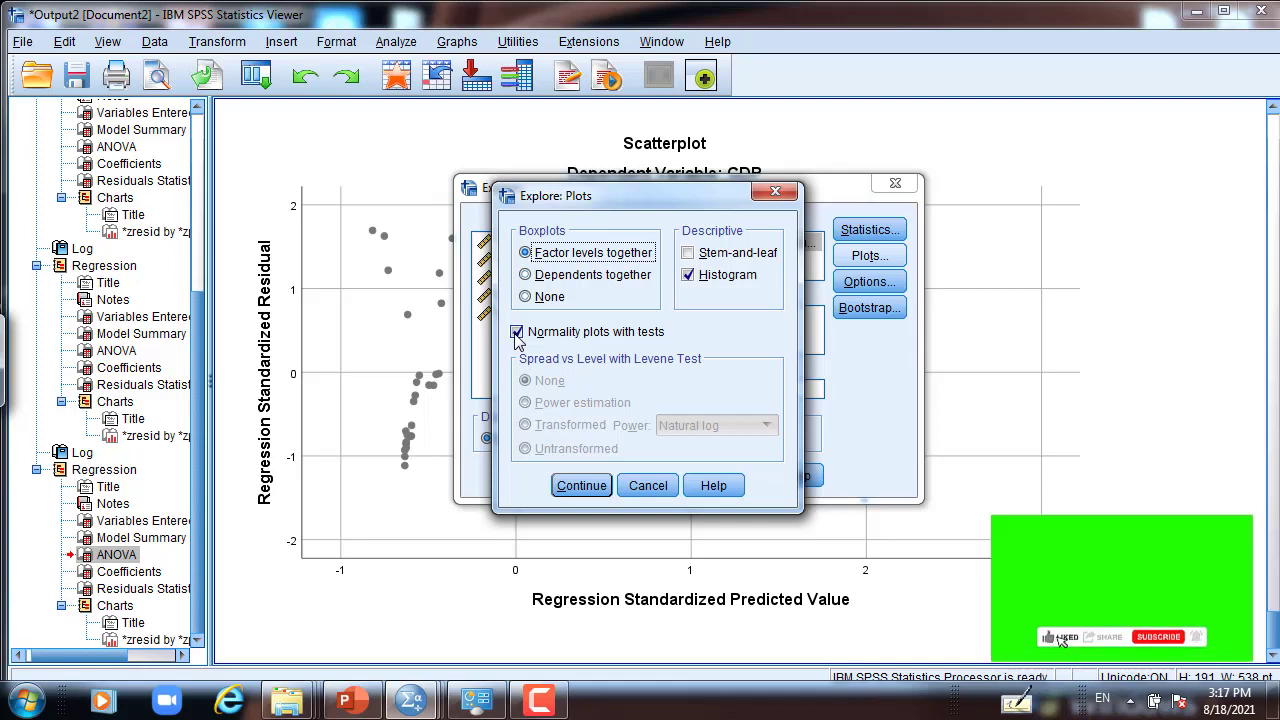
left_click(570, 492)
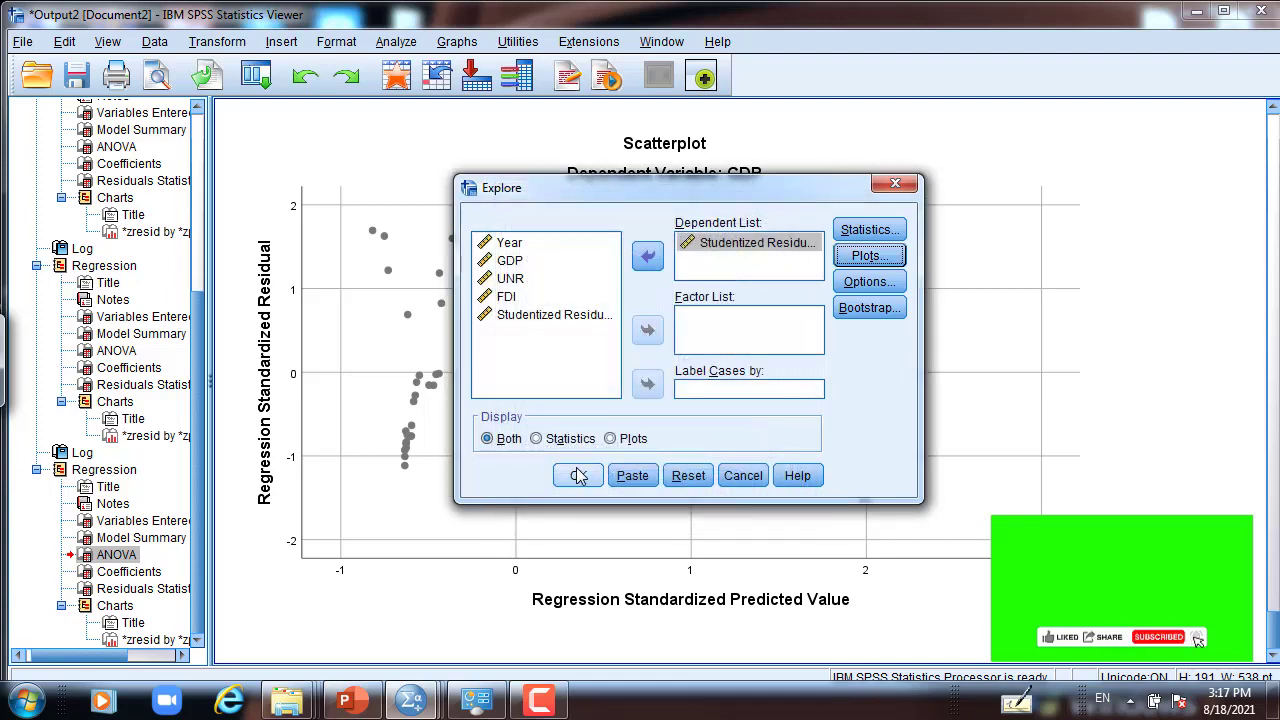
left_click(578, 476)
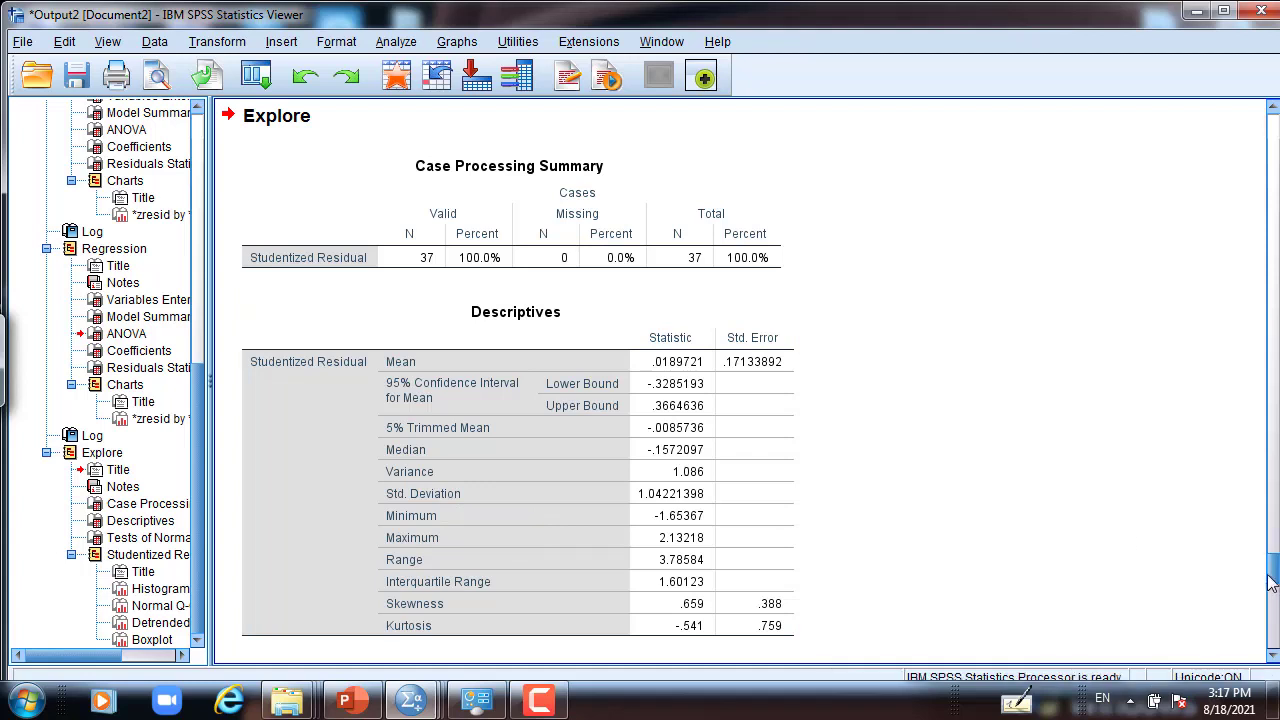
Examine the Studentized Residual's descriptives, tests of normality, histogram, normal Q-Q plot and boxplot in the Explore output.
scroll(1272, 585, "down", 3)
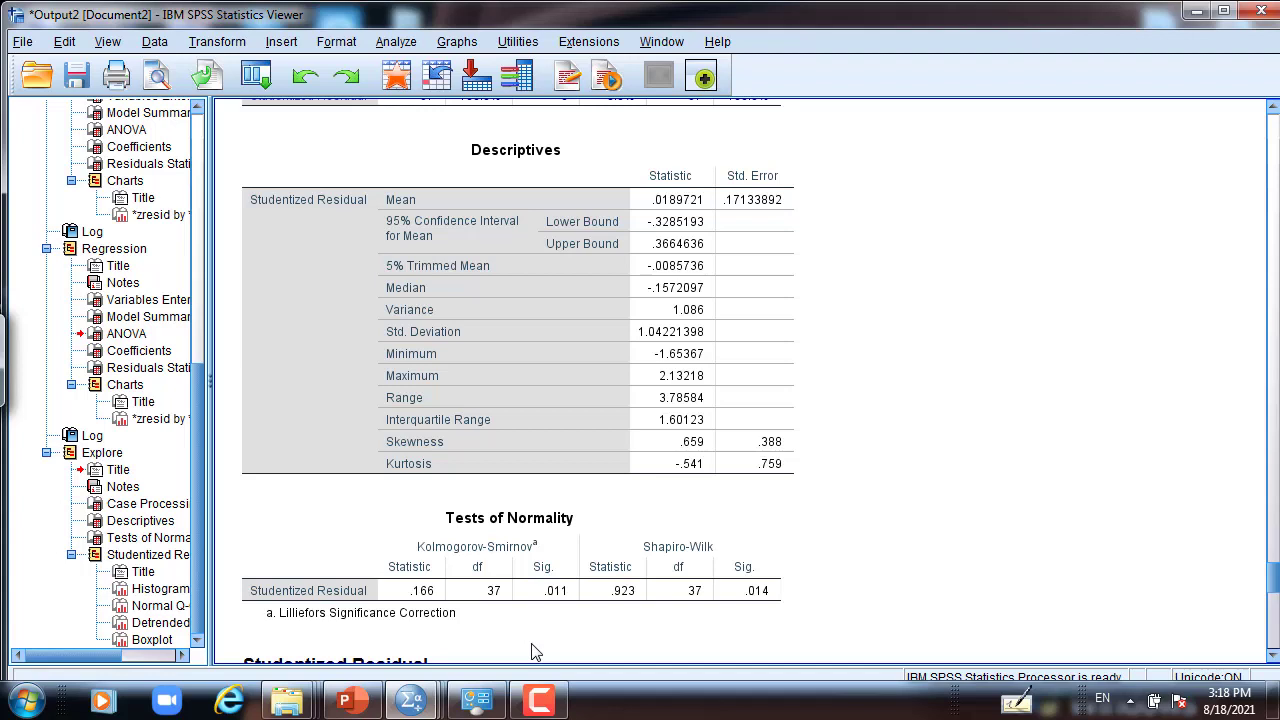
left_click(642, 580)
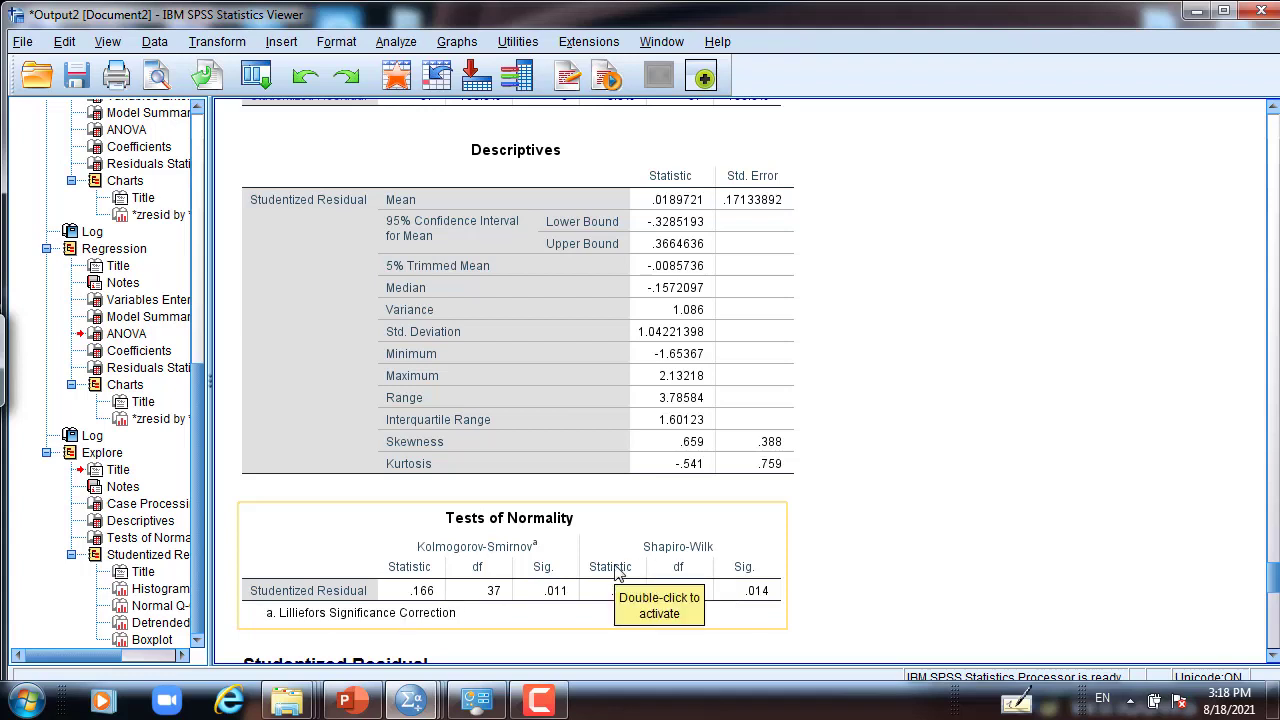
left_click(495, 392)
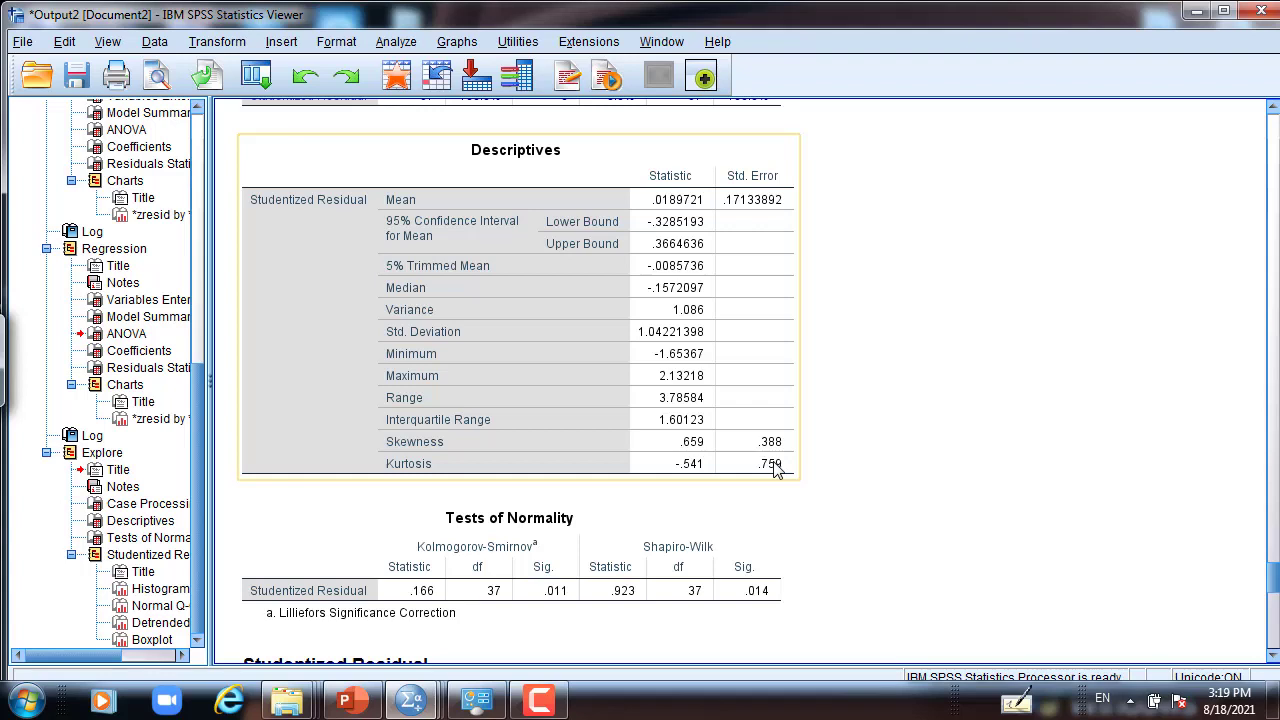
scroll(776, 470, "down", 5)
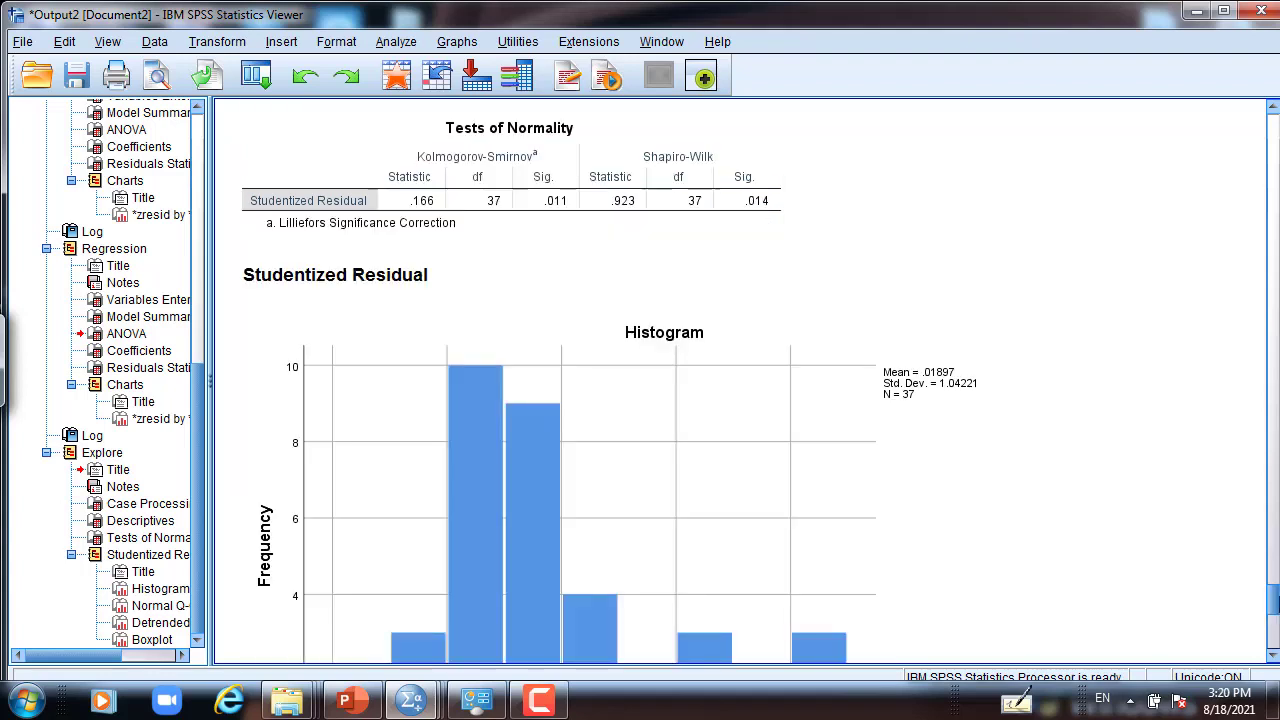
scroll(740, 380, "down", 3)
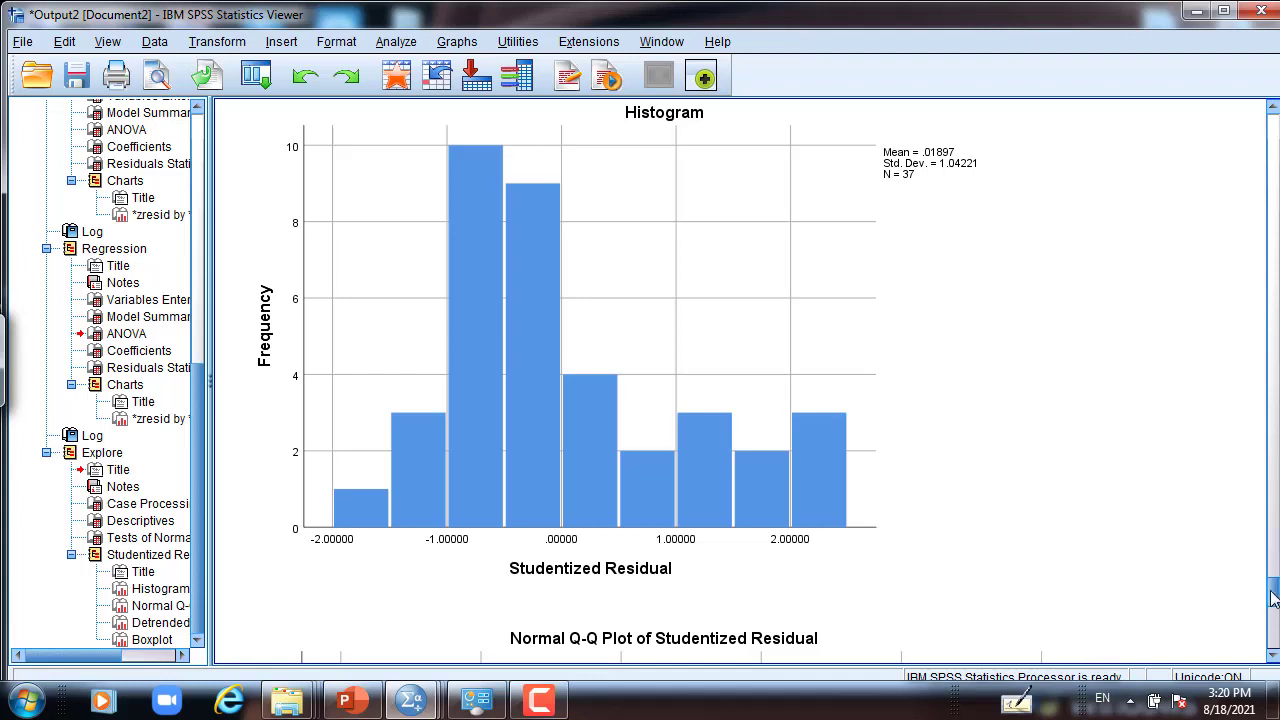
left_click_drag(1272, 592, 1272, 614)
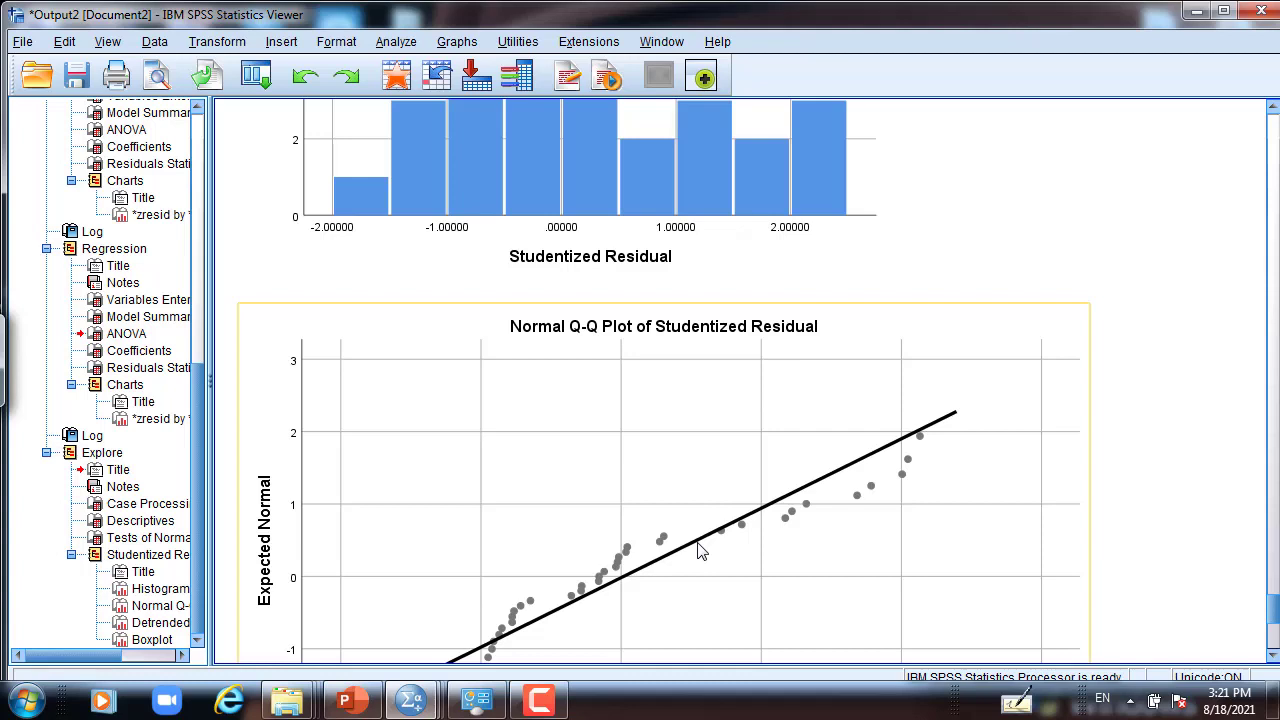
left_click(1208, 590)
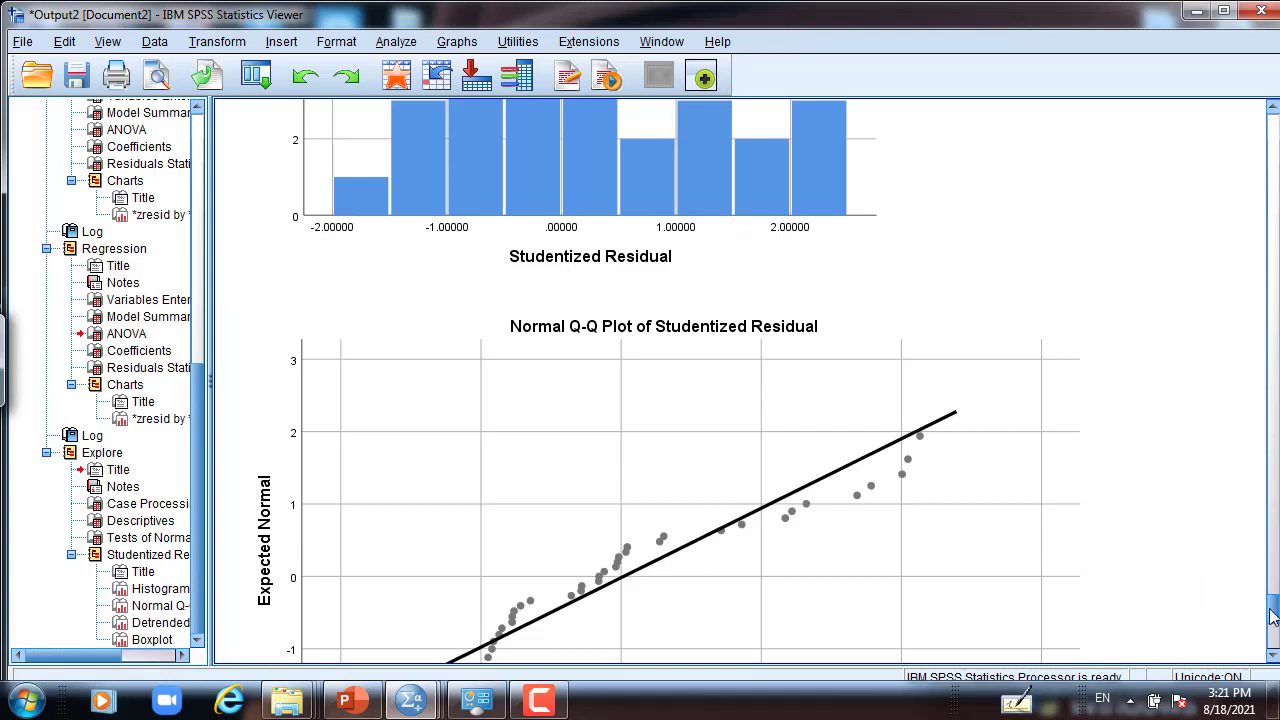
scroll(1272, 626, "down", 3)
scroll(1272, 626, "down", 15)
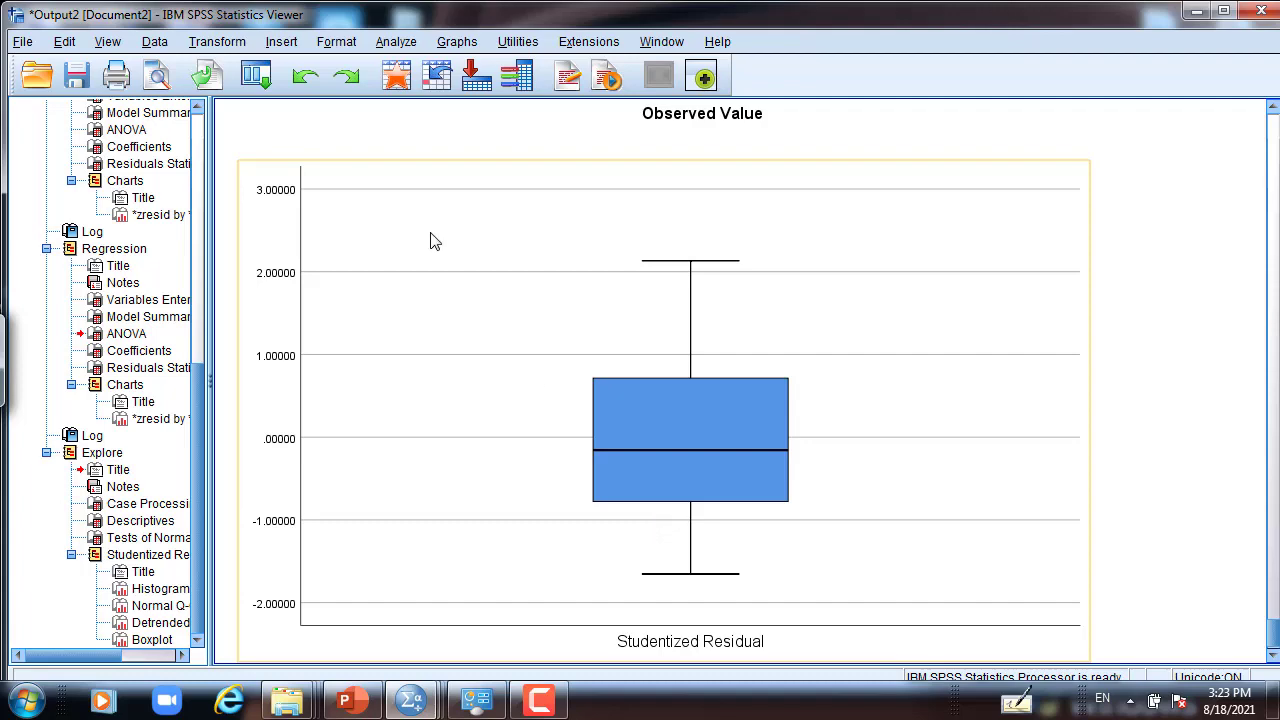
Compute a new variable lgdp as the base-10 logarithm of GDP, LG10(GDP).
left_click(215, 43)
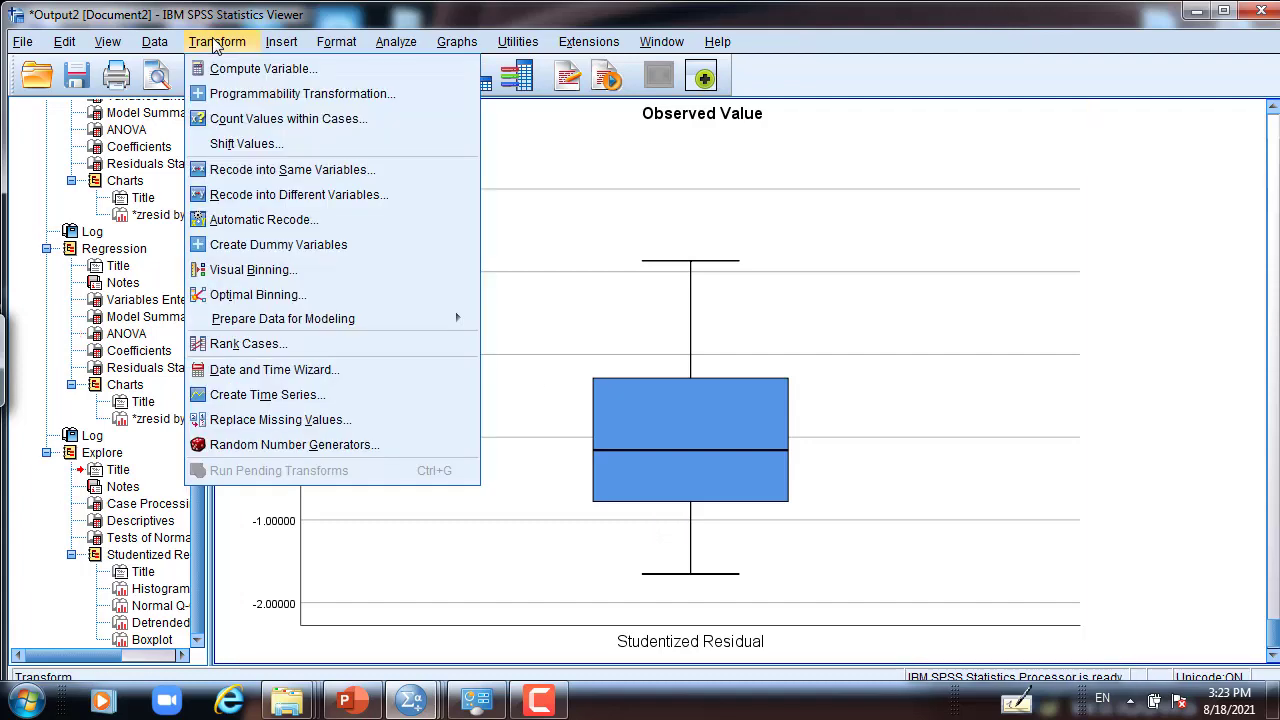
left_click(235, 70)
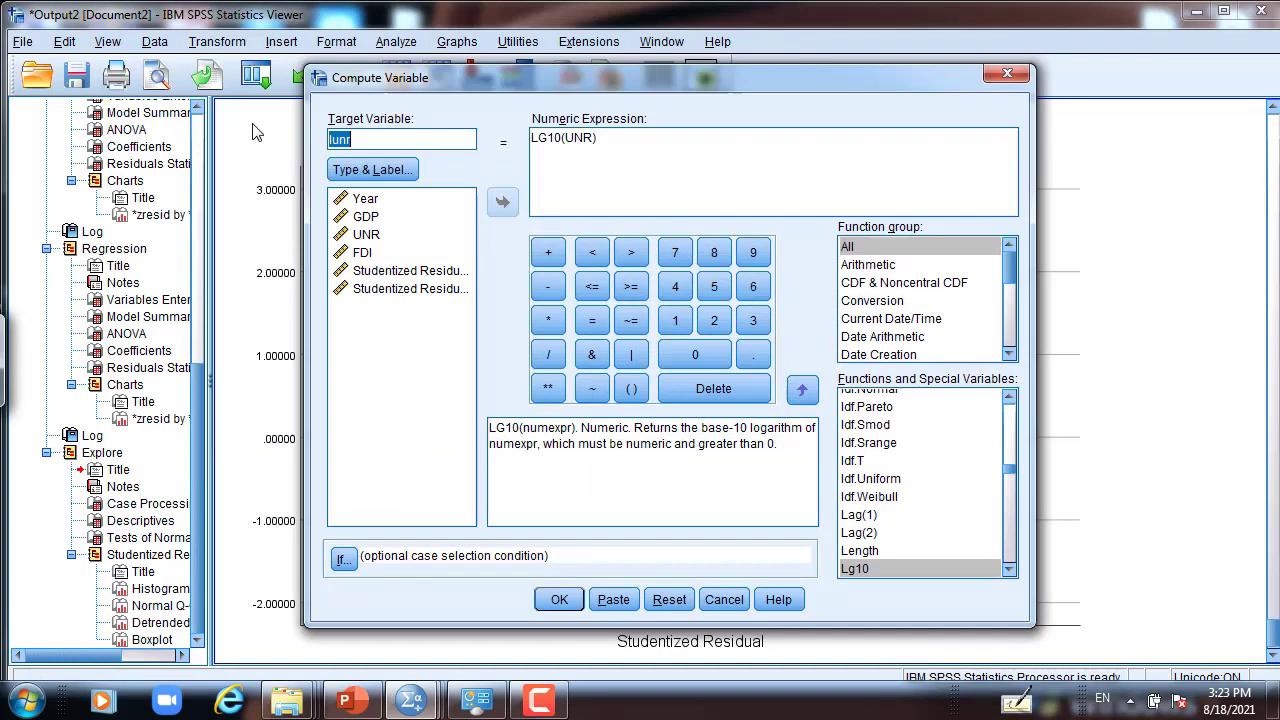
left_click(352, 140)
double_click(337, 143)
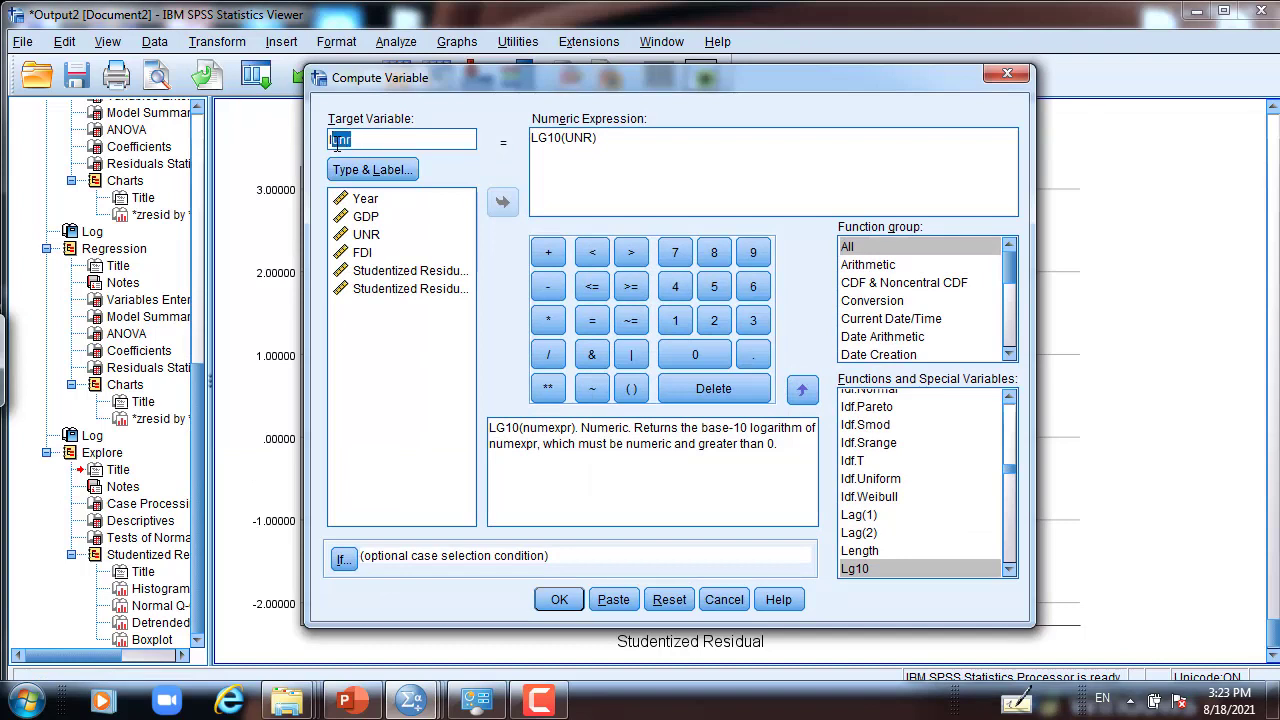
type("lgdp")
left_click_drag(594, 139, 565, 140)
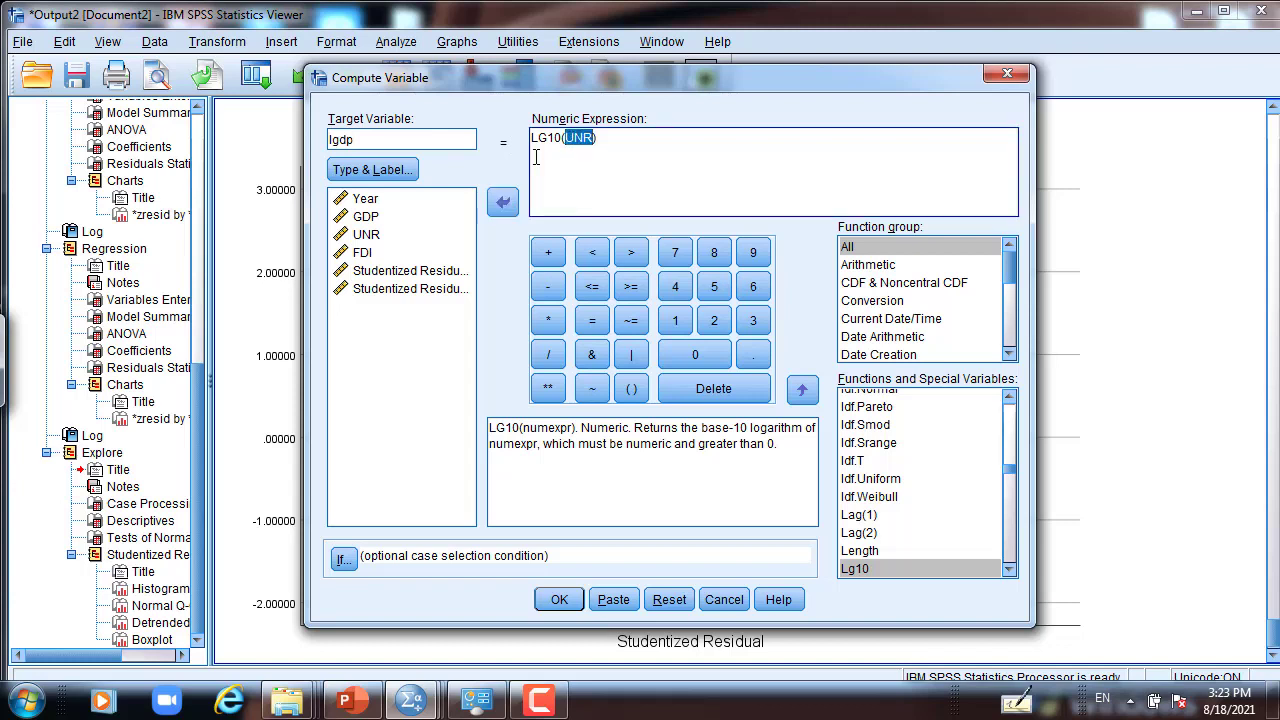
double_click(365, 218)
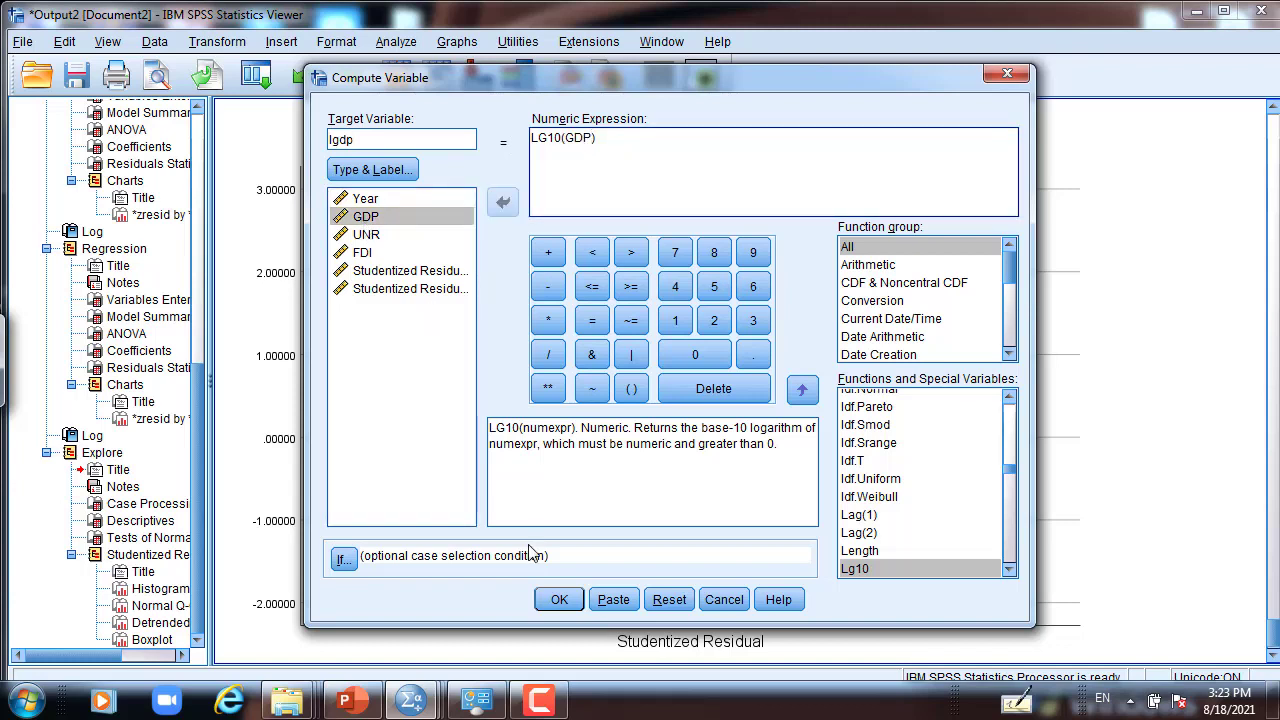
left_click(556, 600)
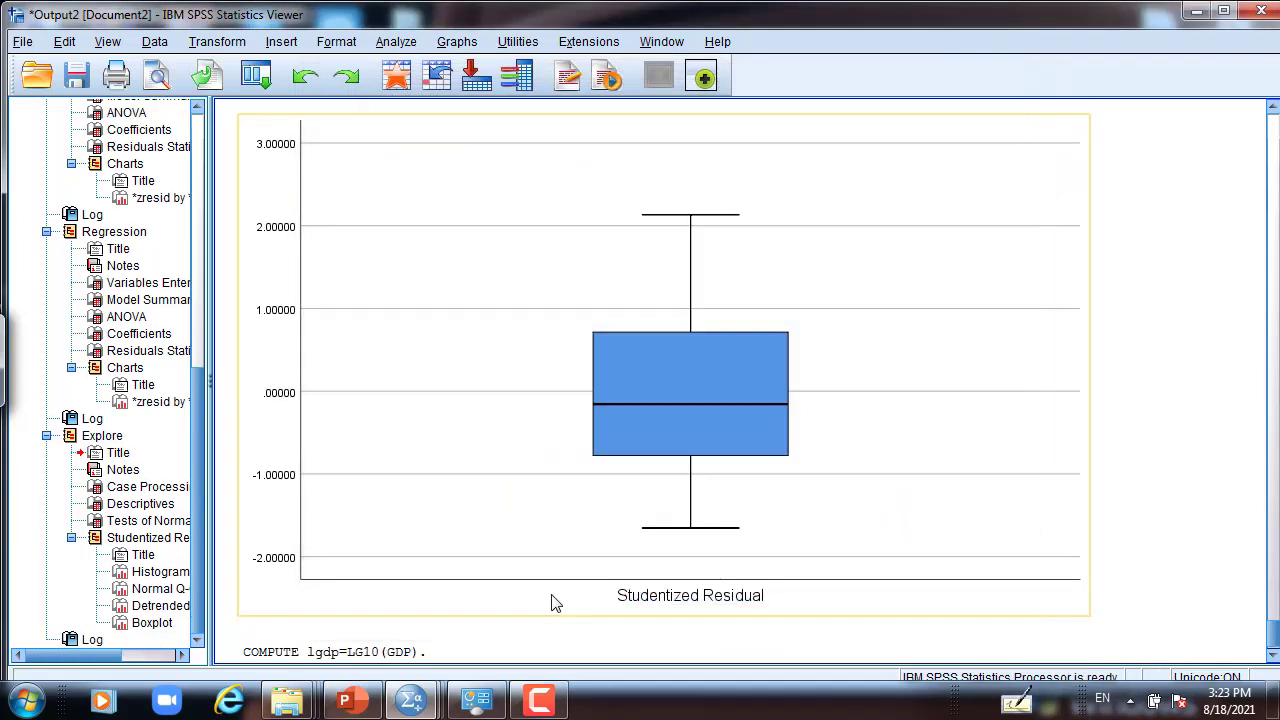
Compute a new variable lunr as the base-10 logarithm of UNR, LG10(UNR).
left_click(215, 42)
left_click(238, 80)
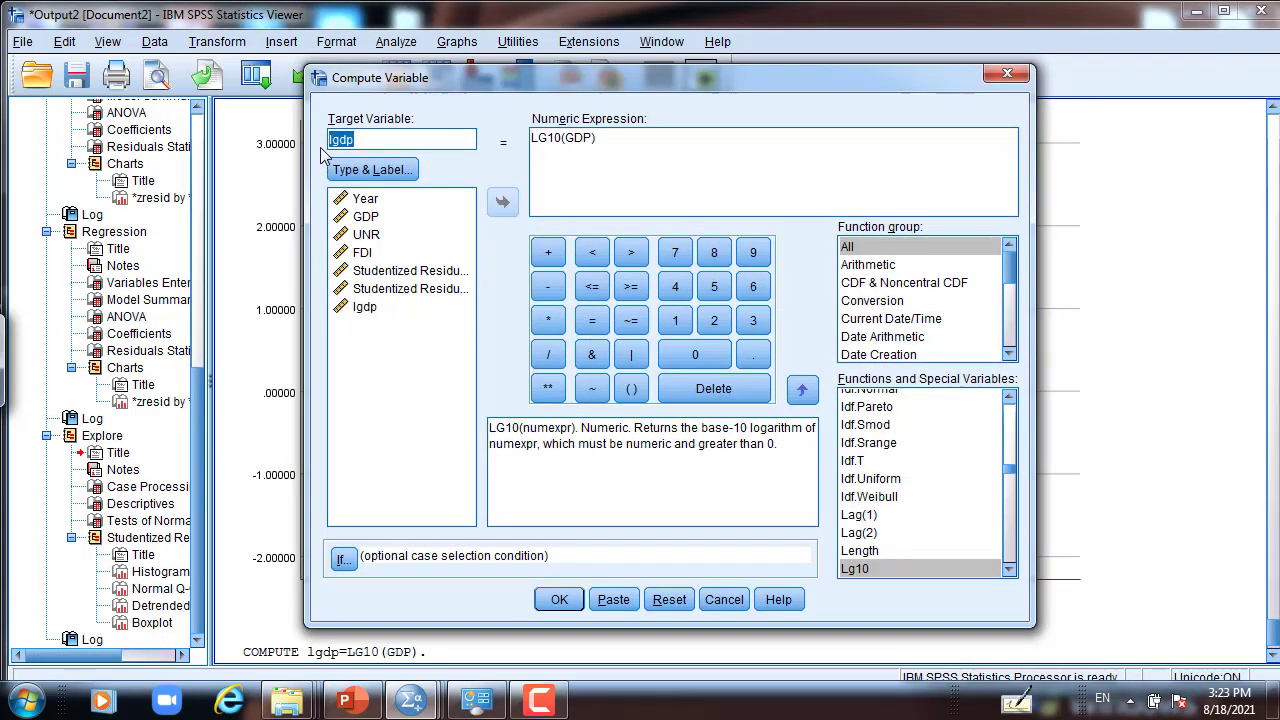
left_click_drag(356, 140, 336, 145)
type("lunr")
left_click_drag(596, 138, 565, 143)
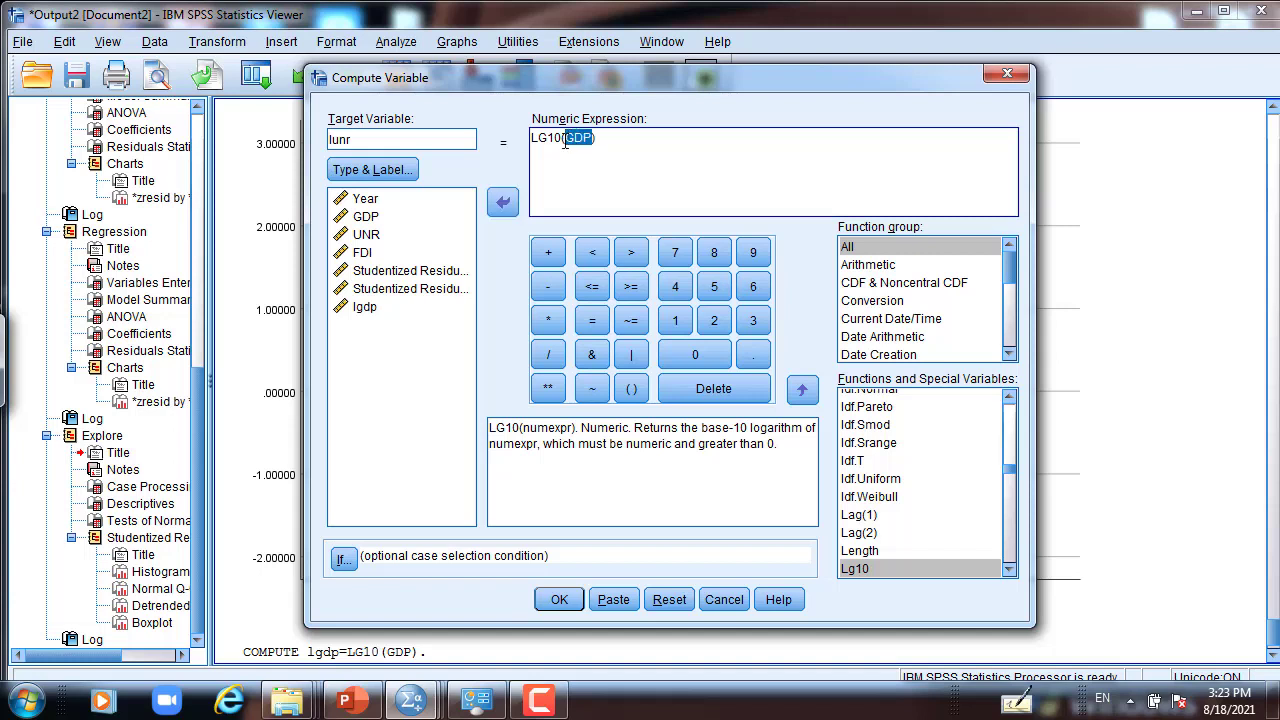
double_click(372, 234)
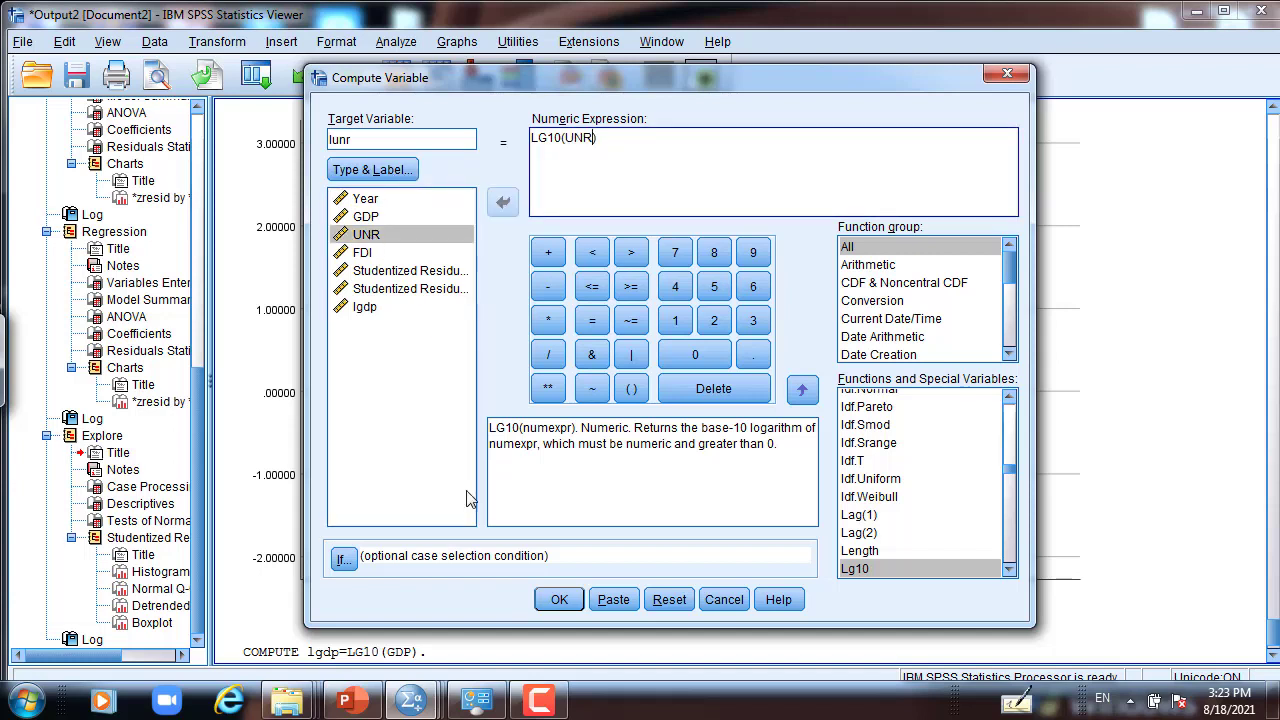
left_click(559, 599)
Compute a new variable lfdi as the base-10 logarithm of FDI, LG10(FDI).
left_click(213, 44)
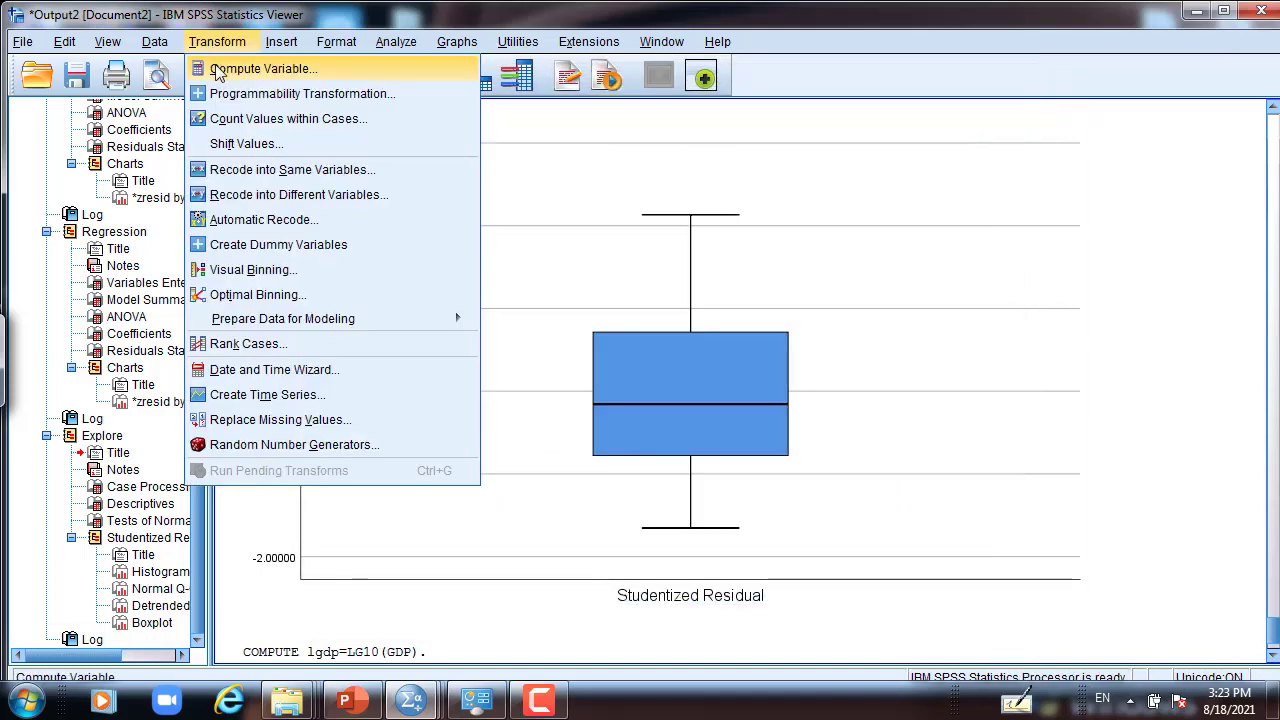
left_click(215, 67)
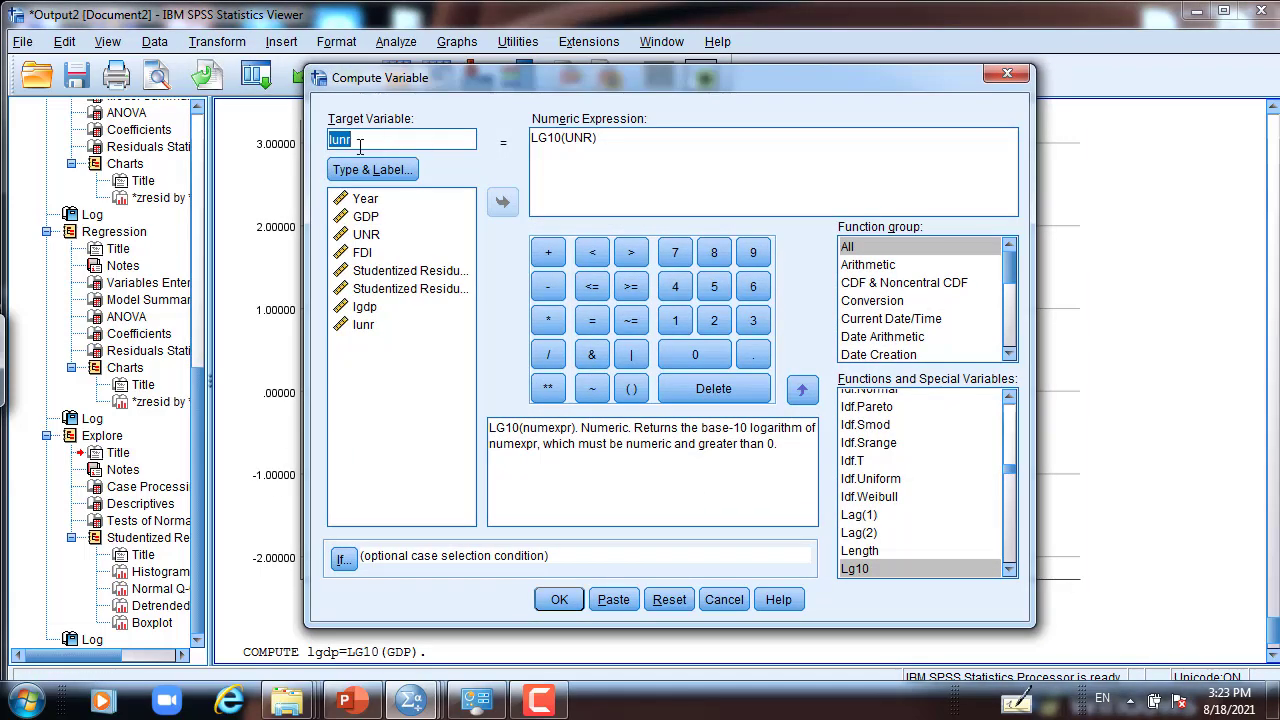
left_click_drag(358, 145, 335, 148)
type("lfdi")
left_click_drag(596, 140, 553, 155)
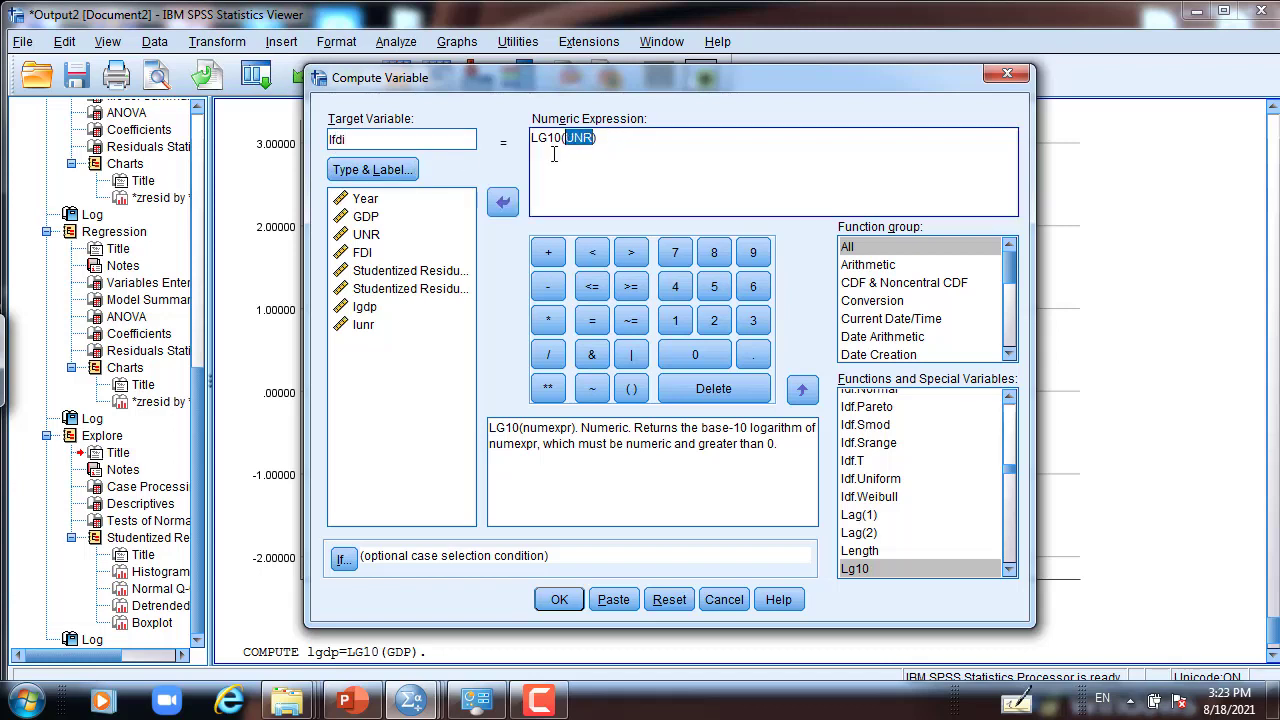
double_click(384, 254)
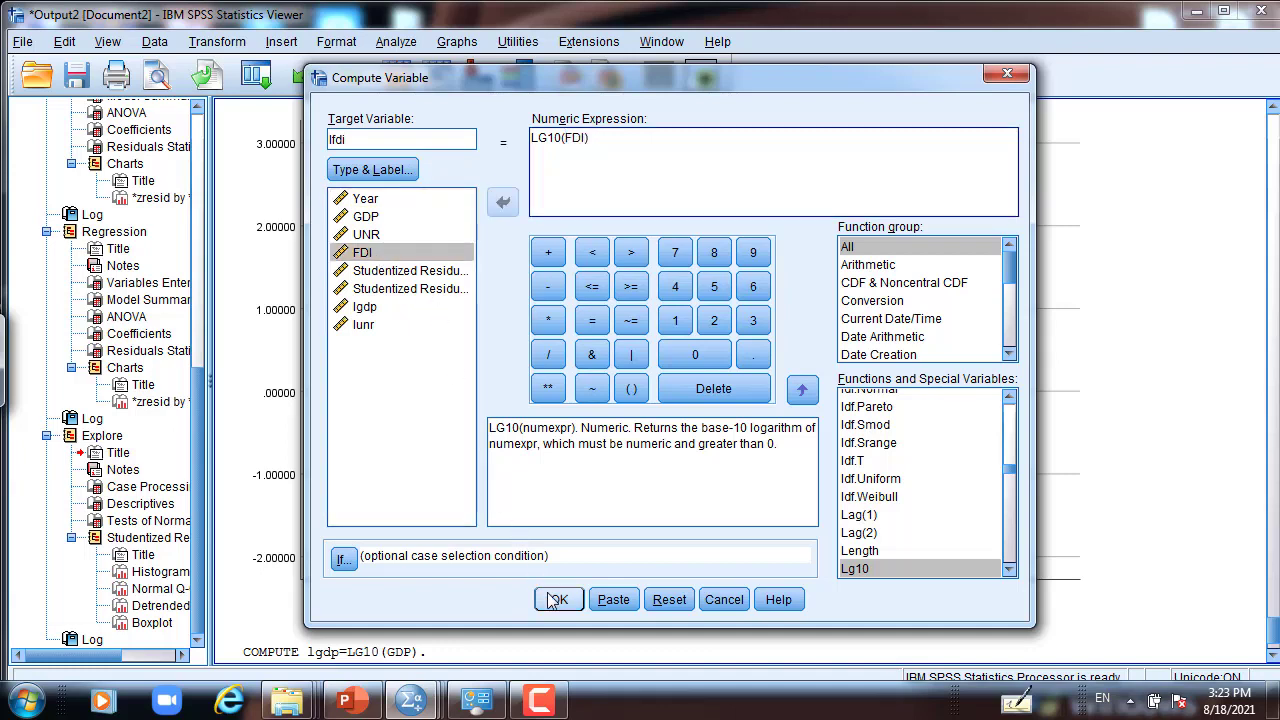
left_click(557, 599)
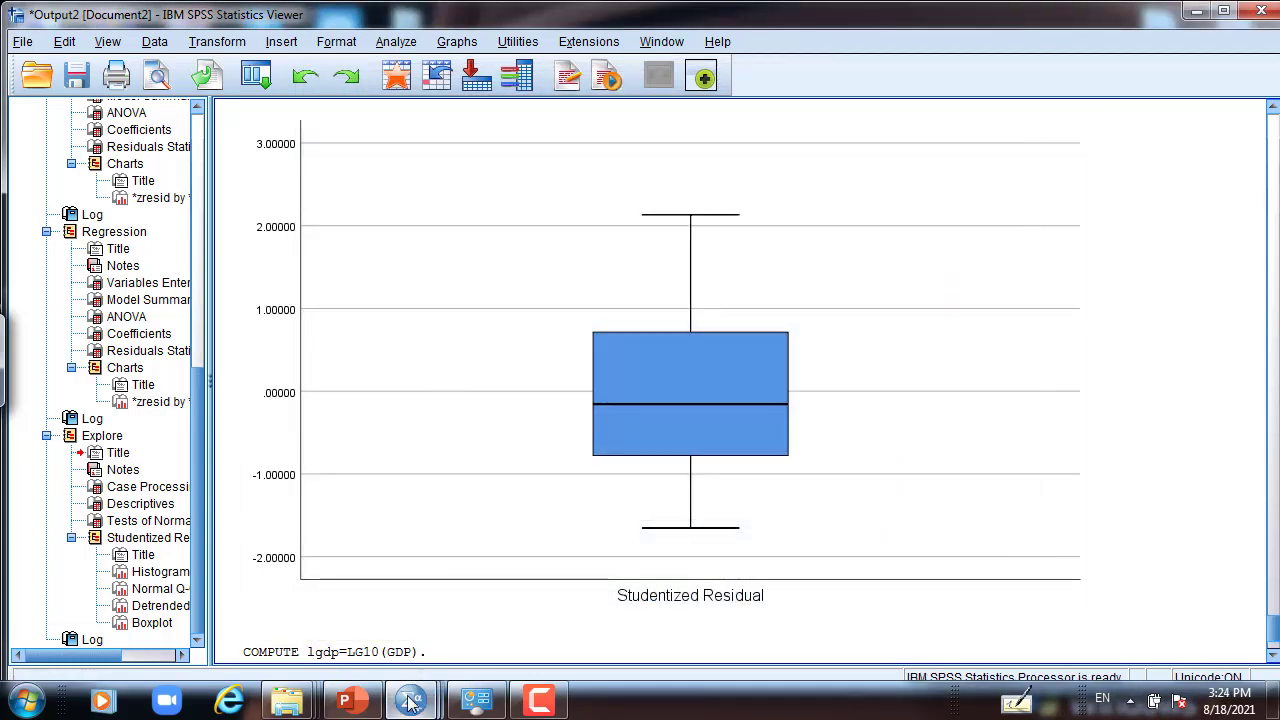
Switch to the data set window, start a Linear Regression and reset its previous settings.
mouse_move(410, 703)
left_click(411, 646)
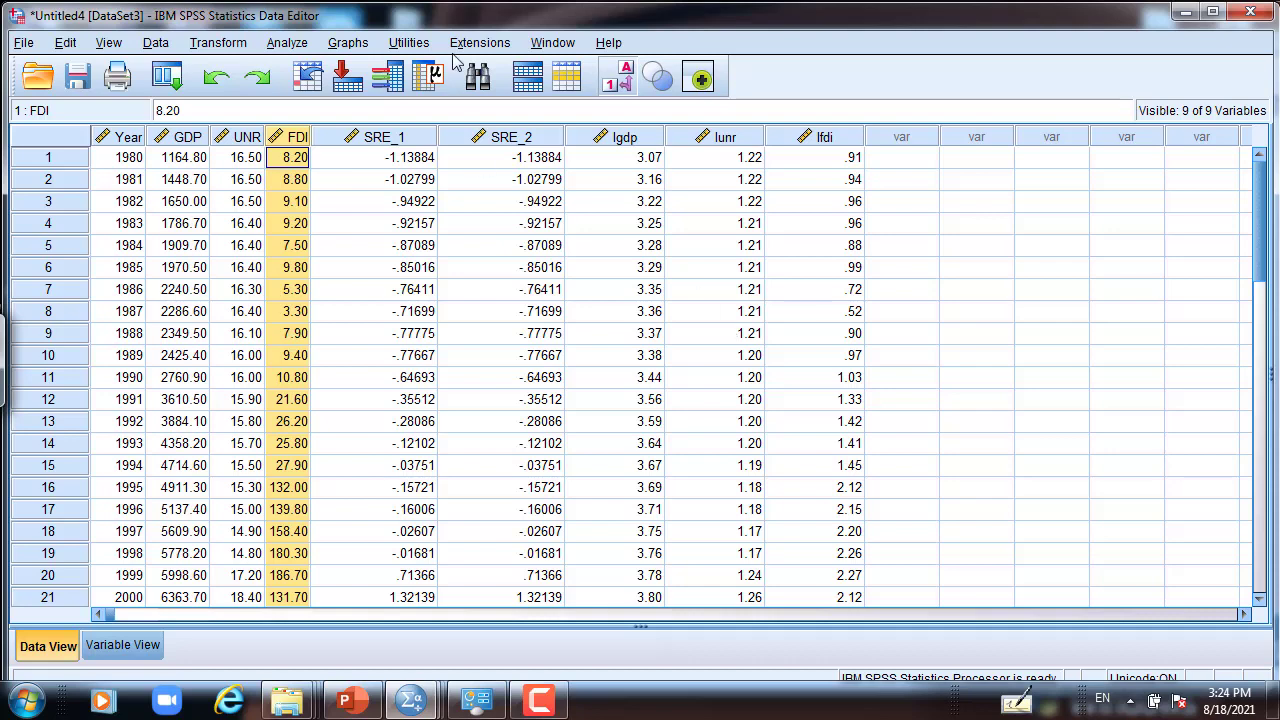
left_click(286, 44)
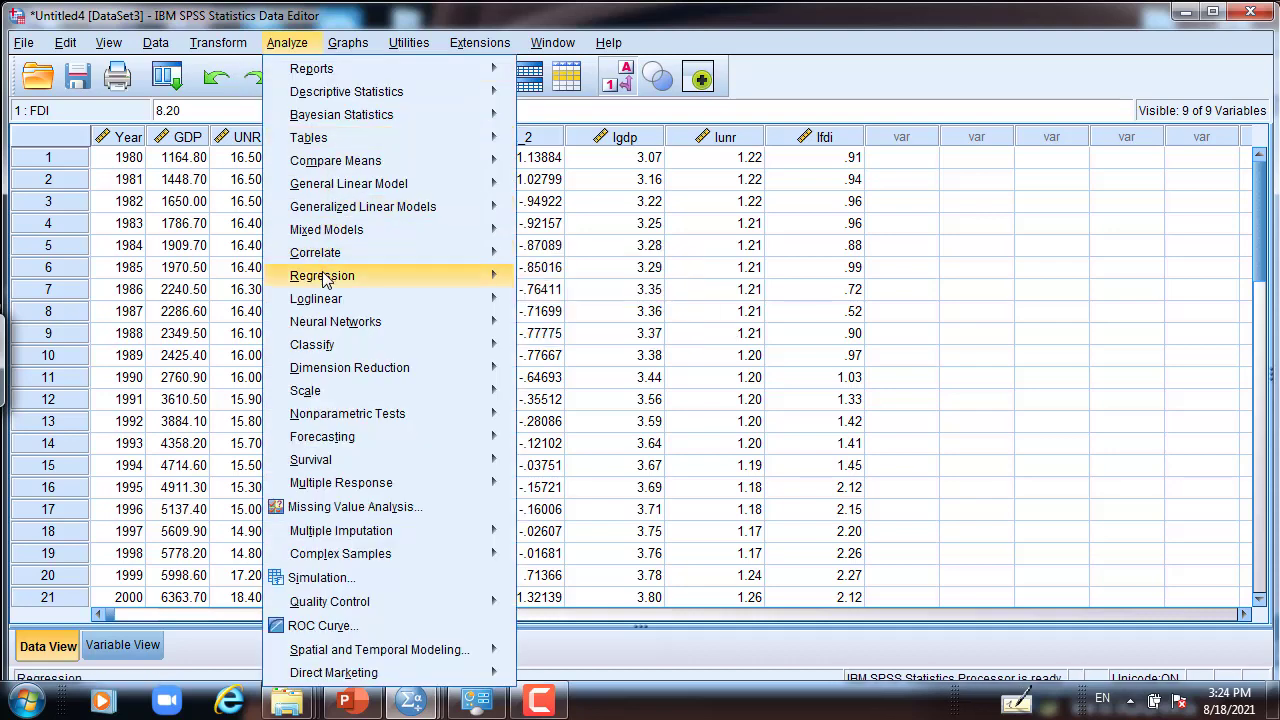
mouse_move(330, 276)
left_click(565, 315)
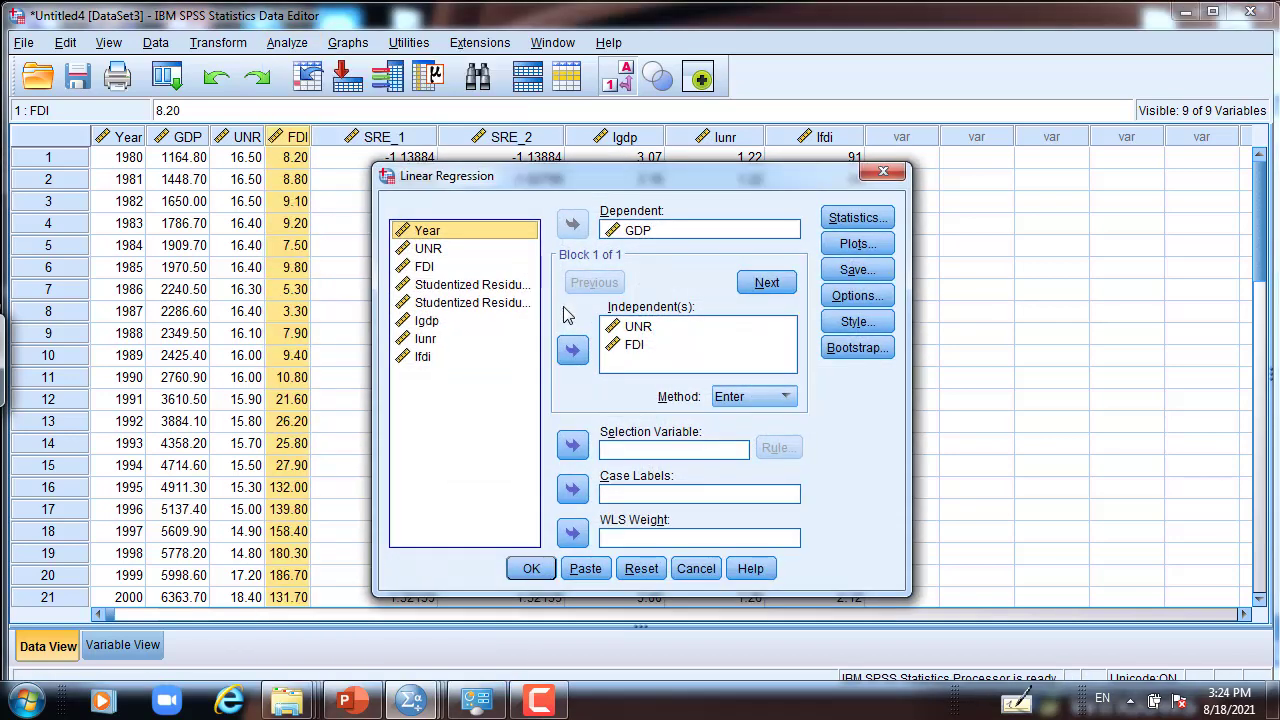
left_click(866, 218)
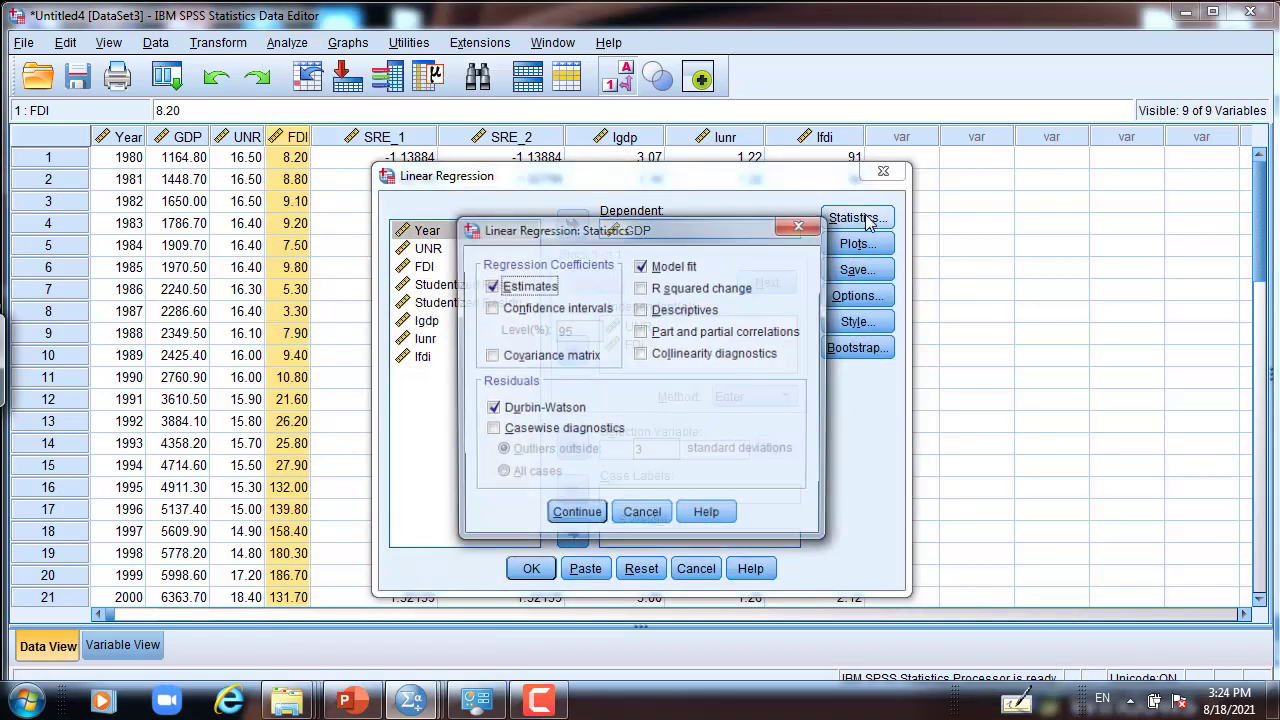
left_click(641, 517)
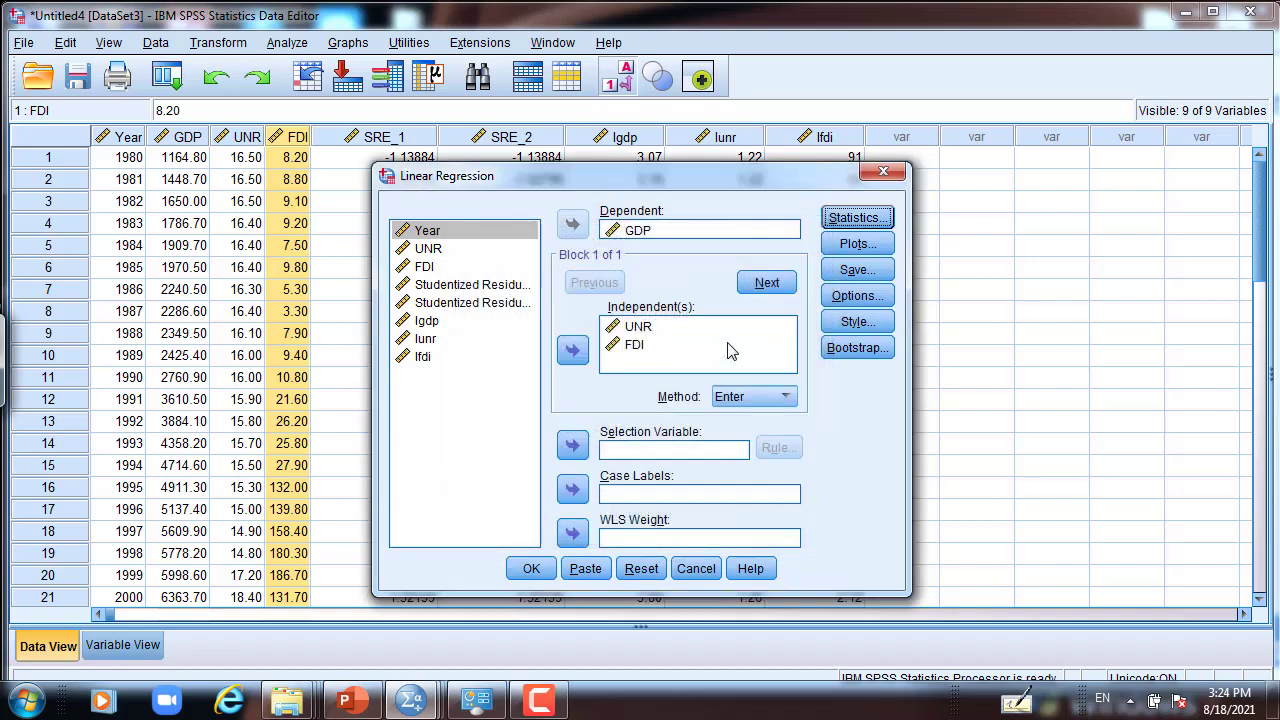
left_click(641, 568)
Assign lgdp as the dependent variable and lunr and lfdi as the independent variables of the regression.
left_click(427, 340)
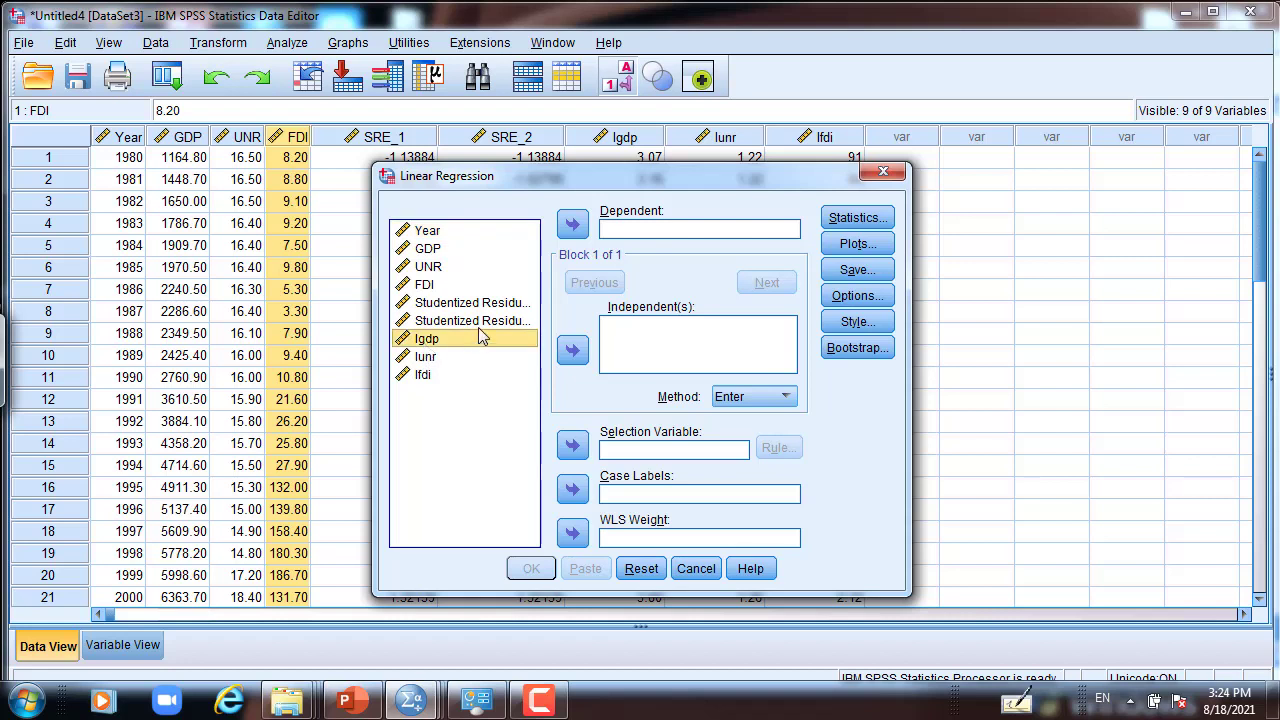
left_click(573, 224)
left_click(428, 340)
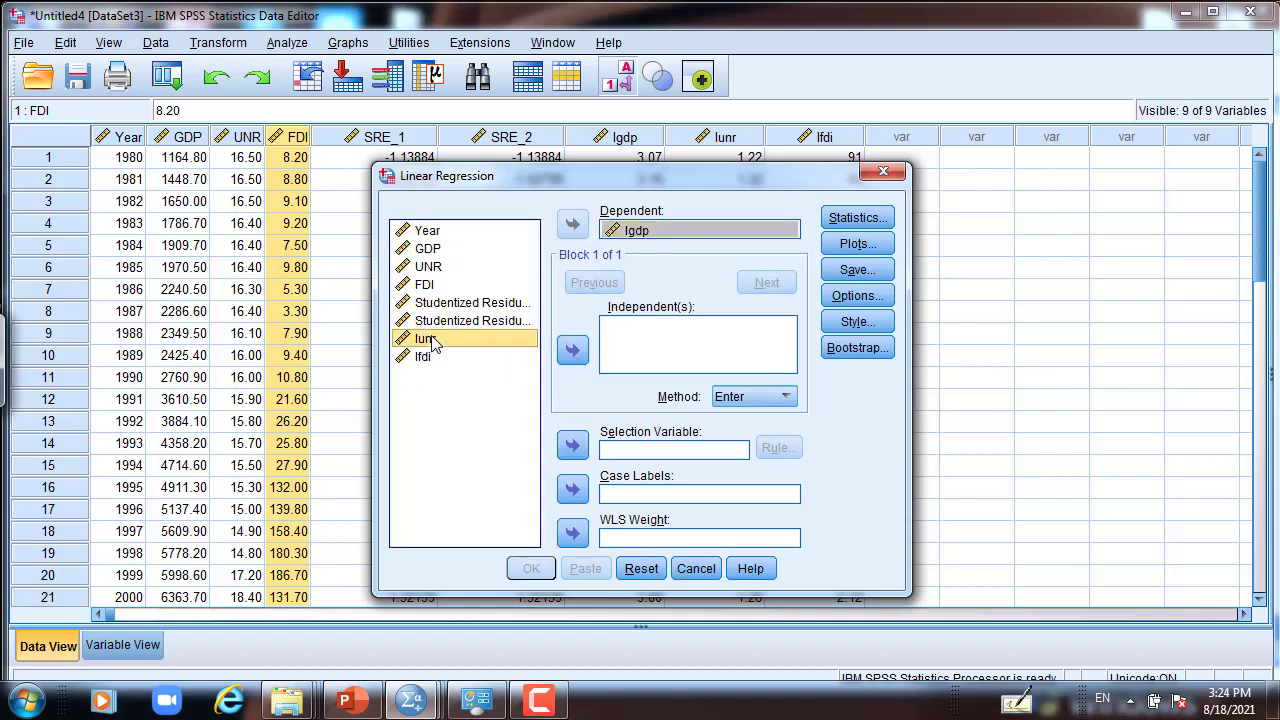
left_click(573, 349)
left_click(422, 357)
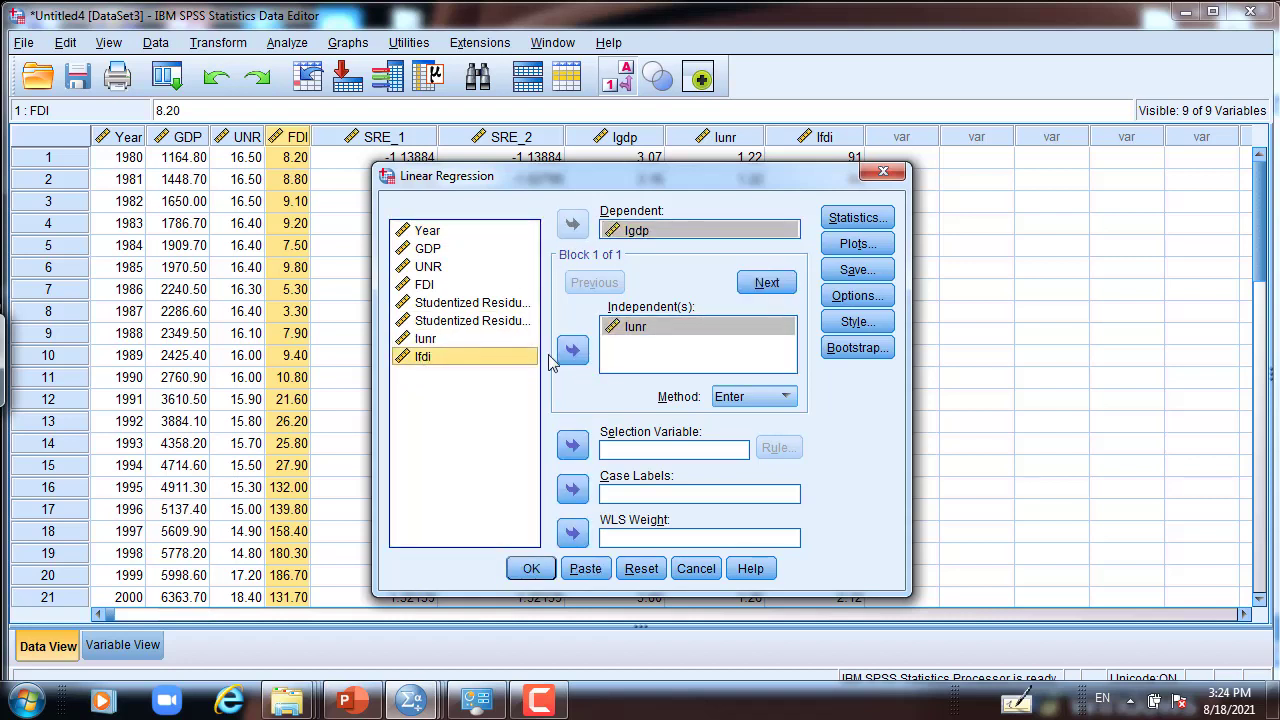
left_click(573, 349)
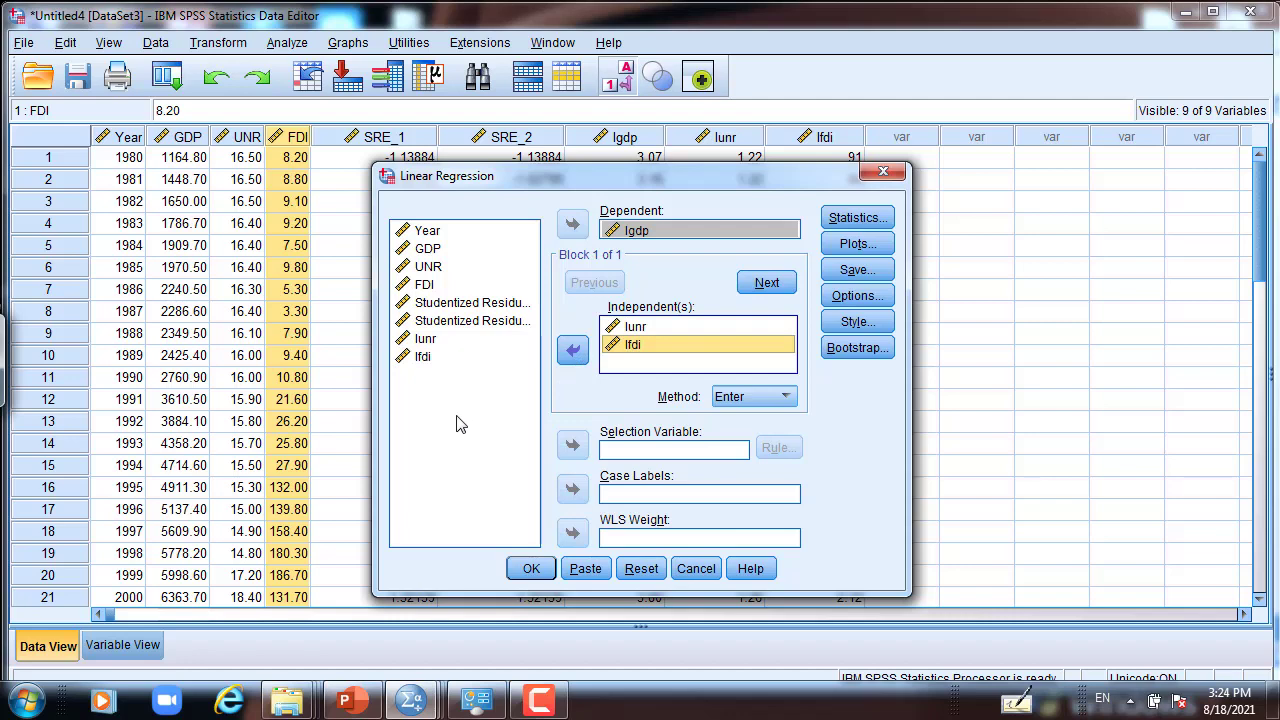
Include the Durbin-Watson residual statistic in the regression.
left_click(876, 222)
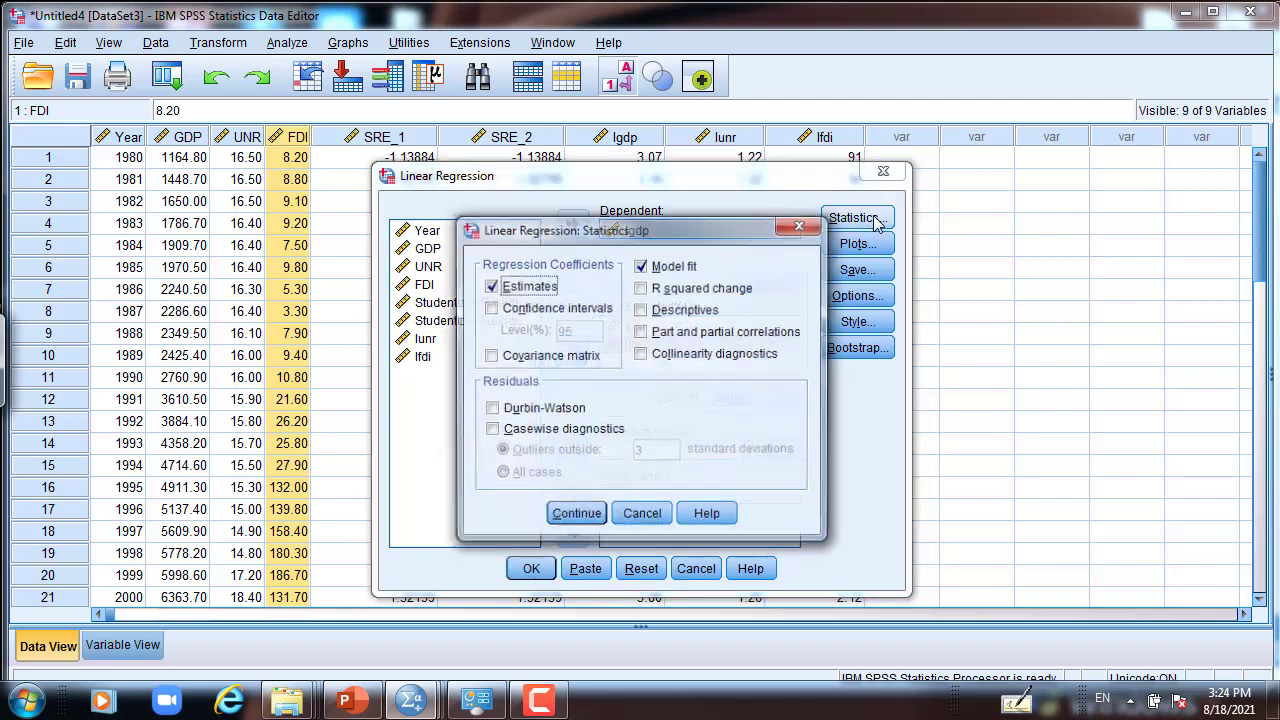
left_click(491, 410)
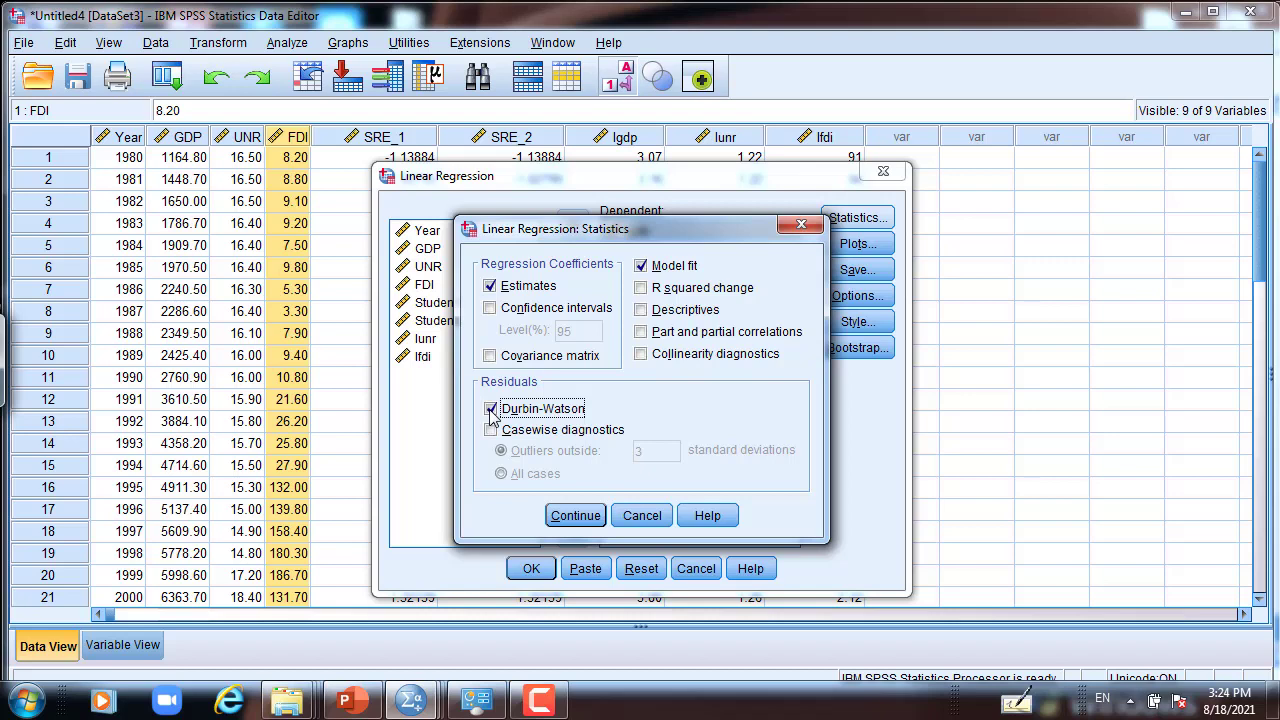
left_click(575, 515)
Request a residual scatterplot with *ZRESID on the Y axis and *ZPRED on the X axis.
left_click(857, 243)
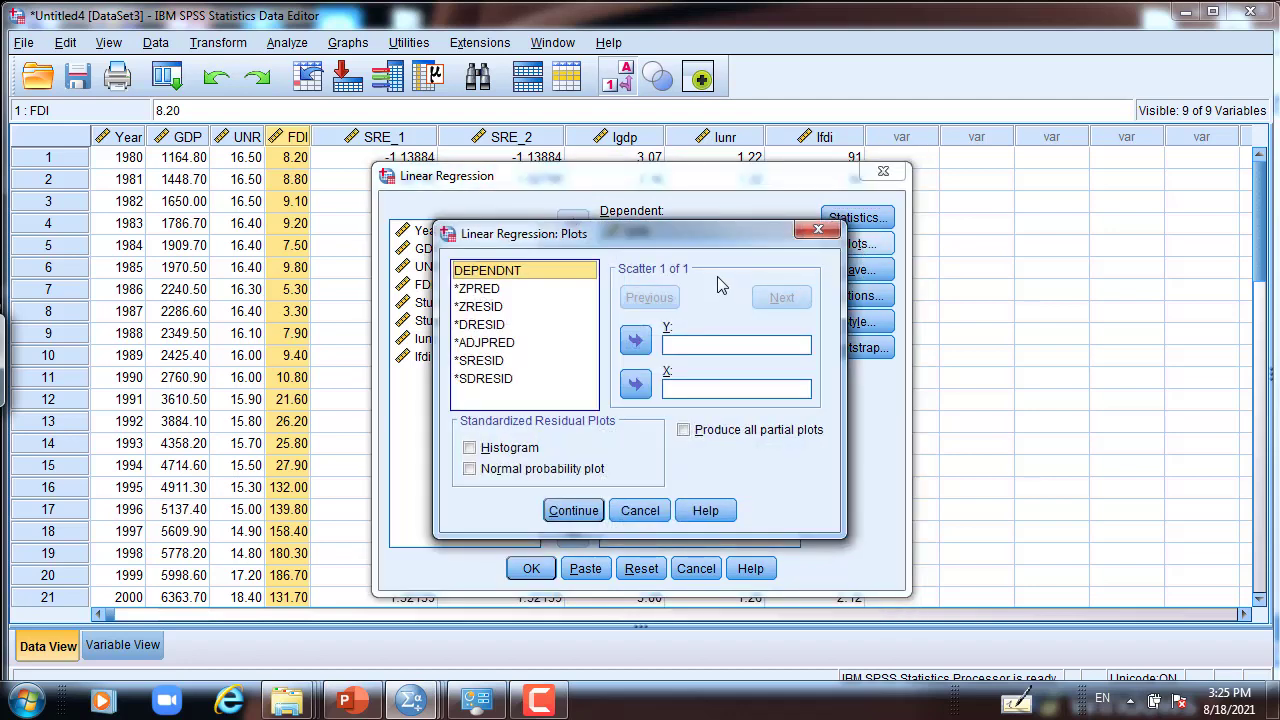
left_click(474, 290)
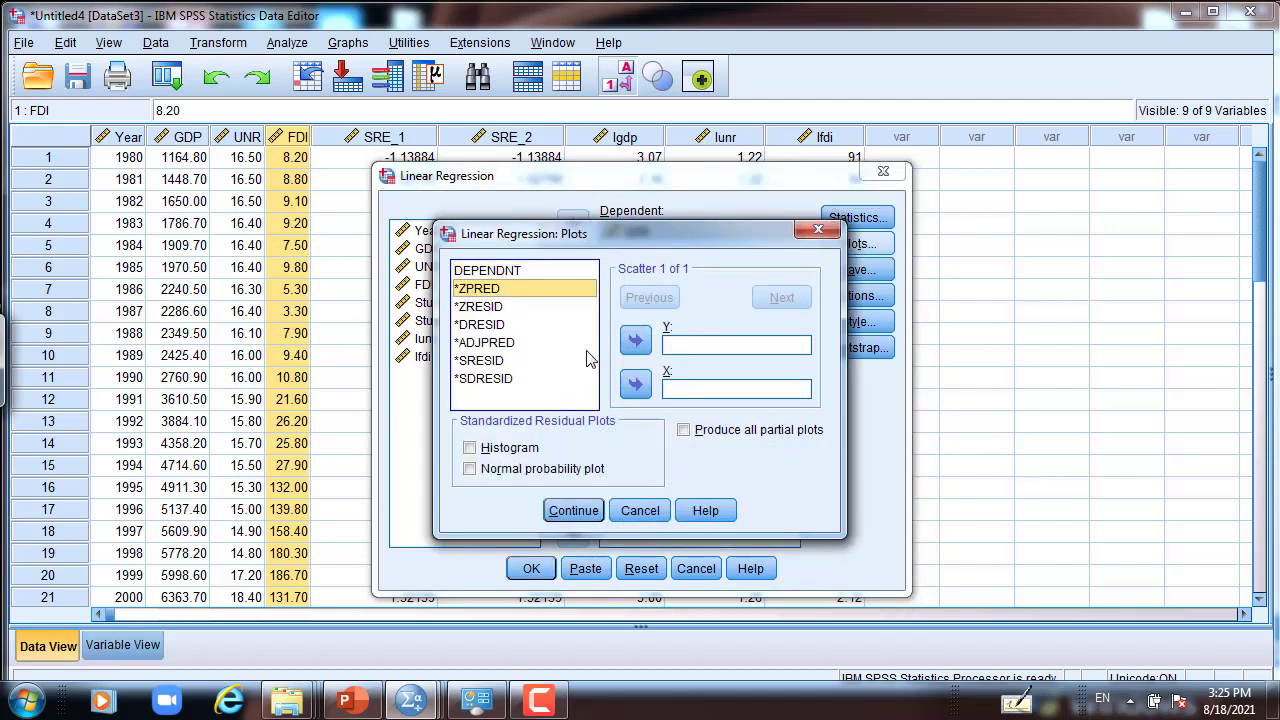
left_click(628, 390)
left_click(488, 308)
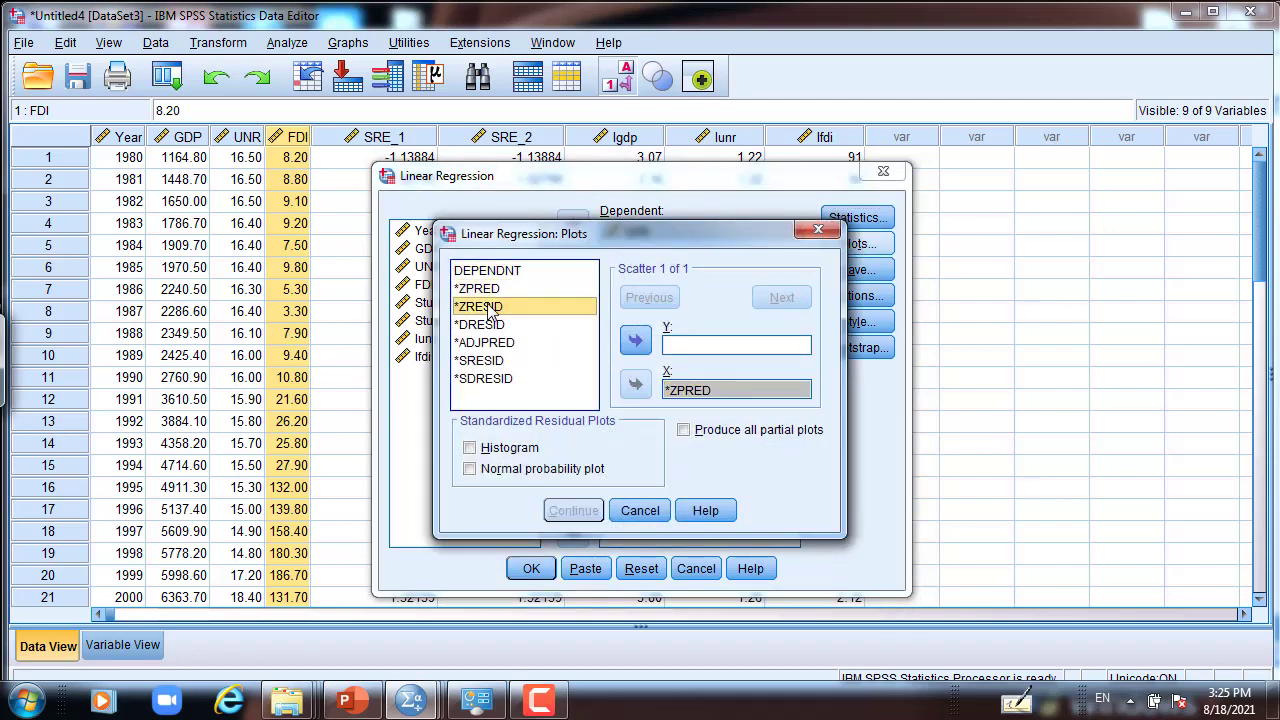
left_click(635, 341)
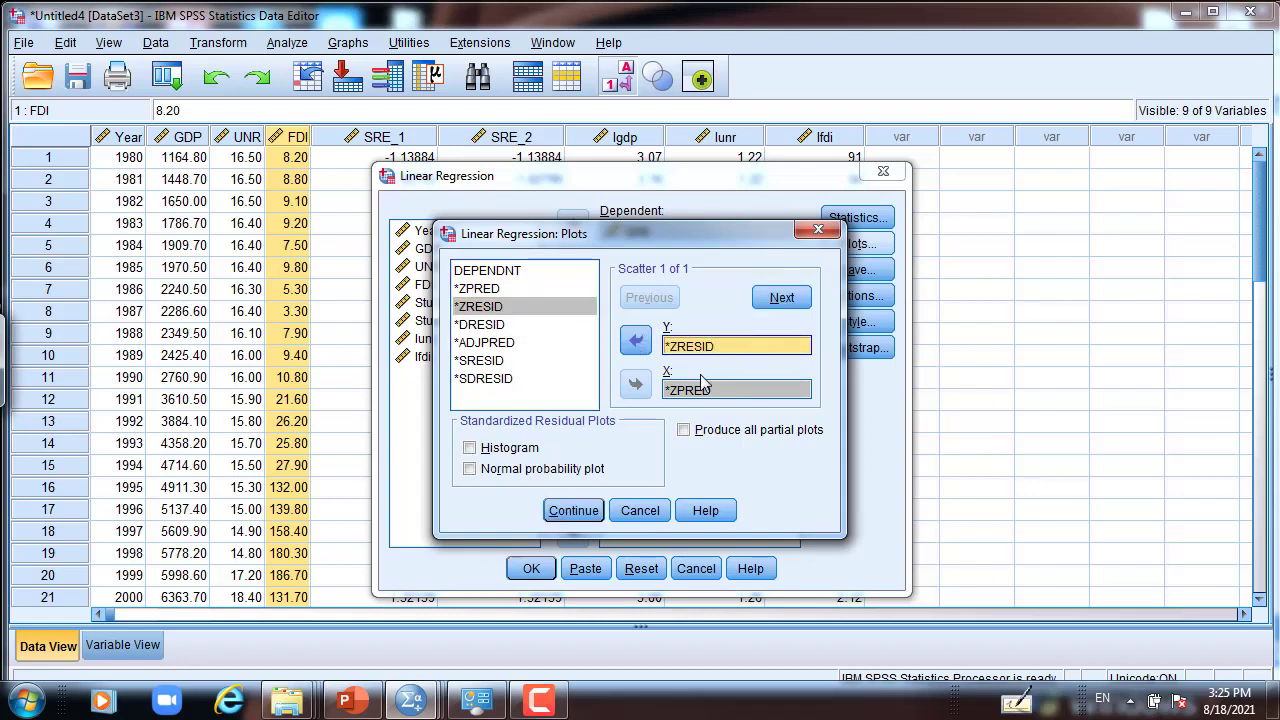
left_click(570, 510)
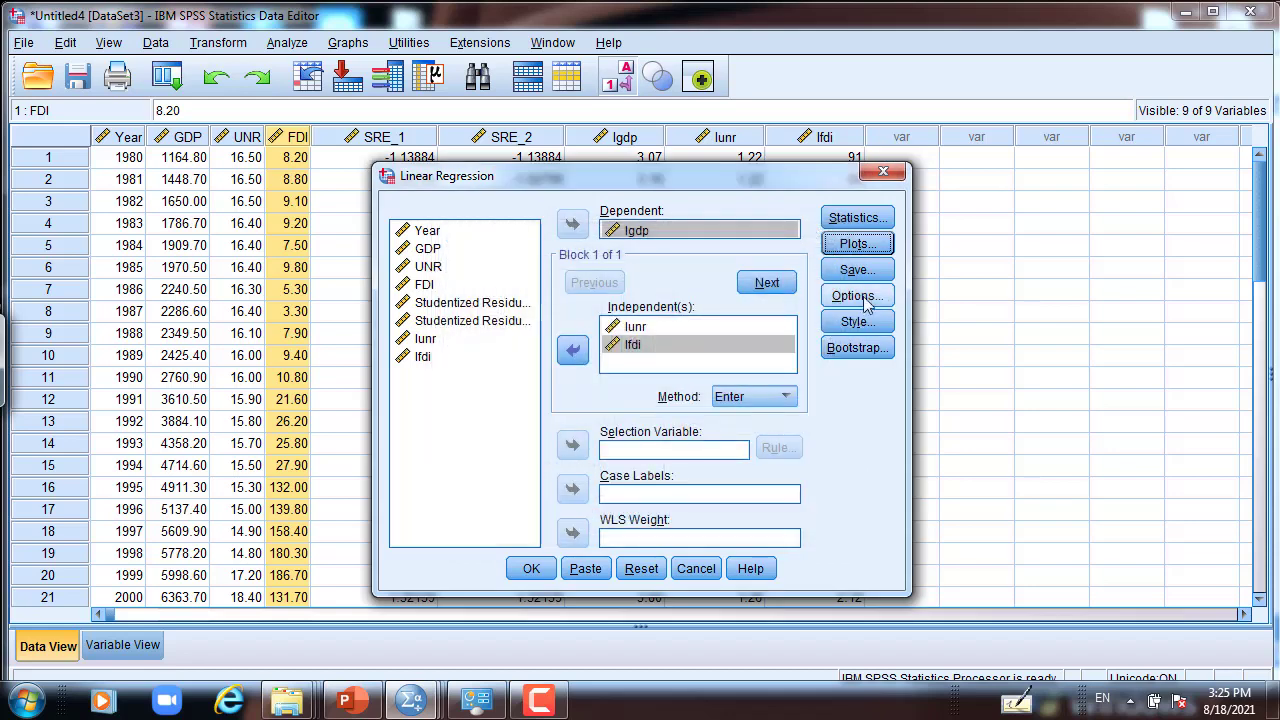
Save the standardized residuals as a new variable and run the regression.
left_click(852, 272)
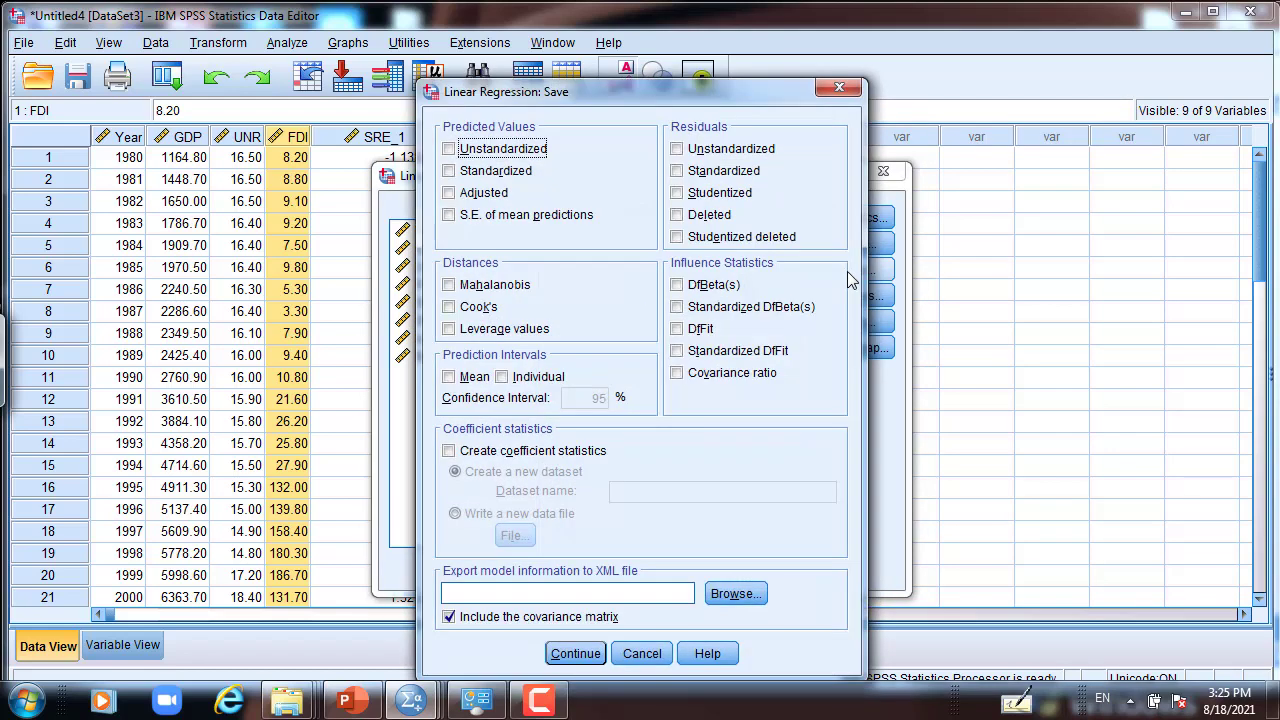
left_click(678, 171)
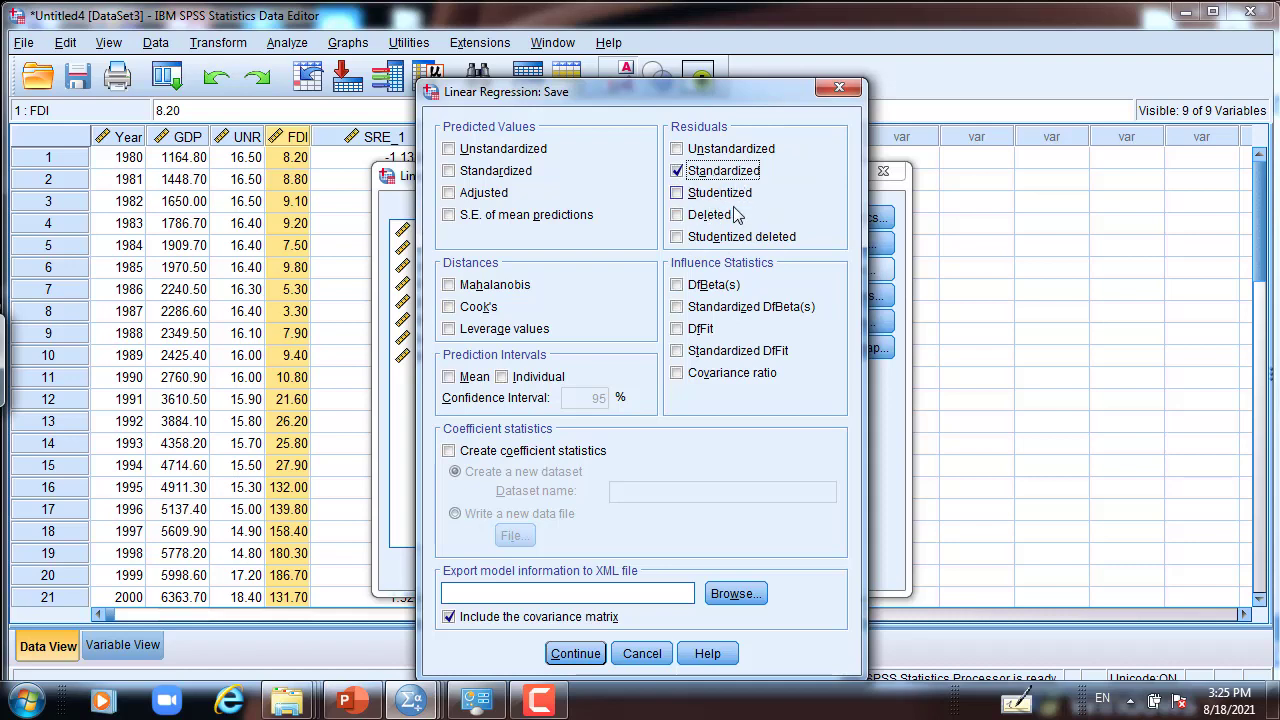
left_click(576, 653)
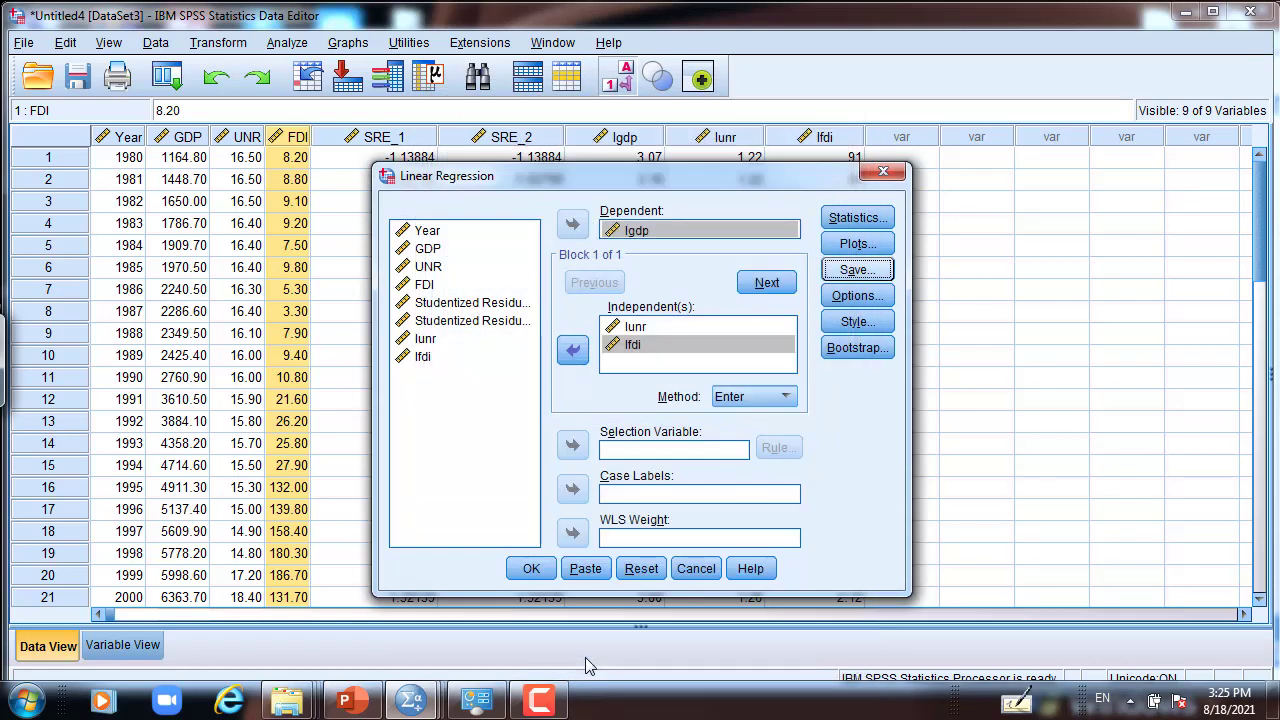
left_click(529, 568)
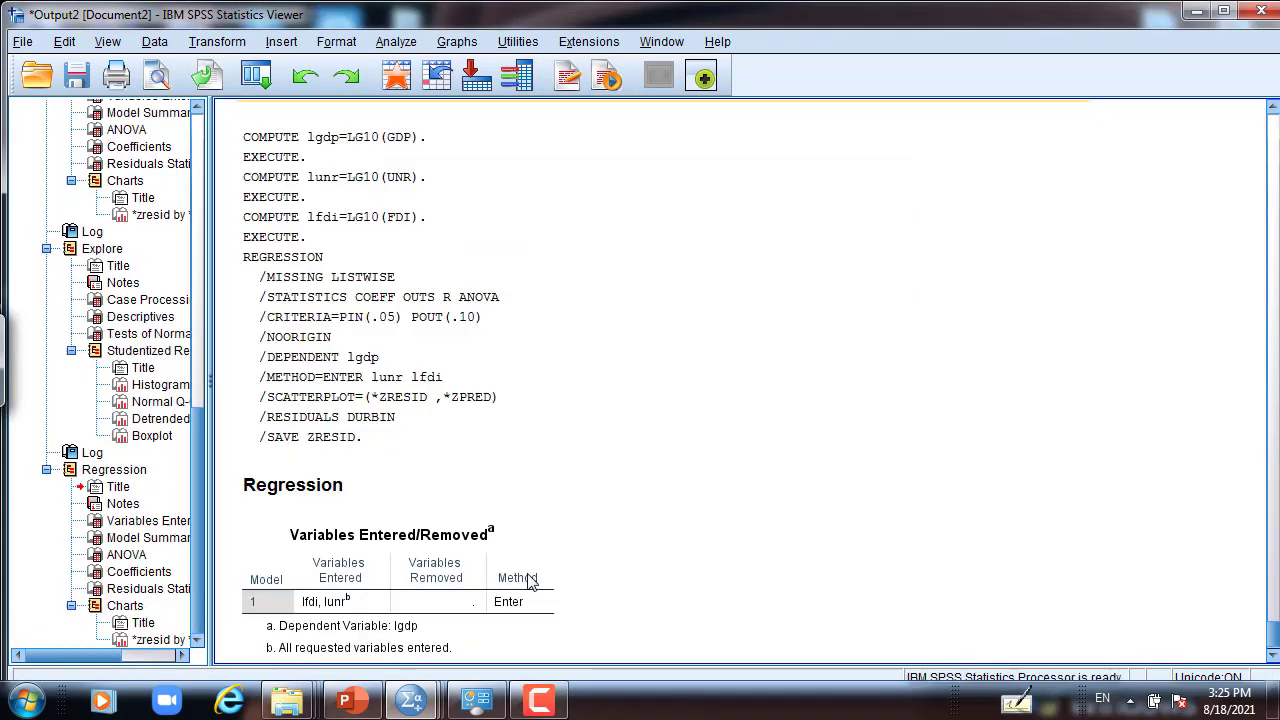
Examine the log regression's Model Summary, ANOVA, Coefficients and Residuals Statistics tables and the residual scatterplot.
left_click(381, 389)
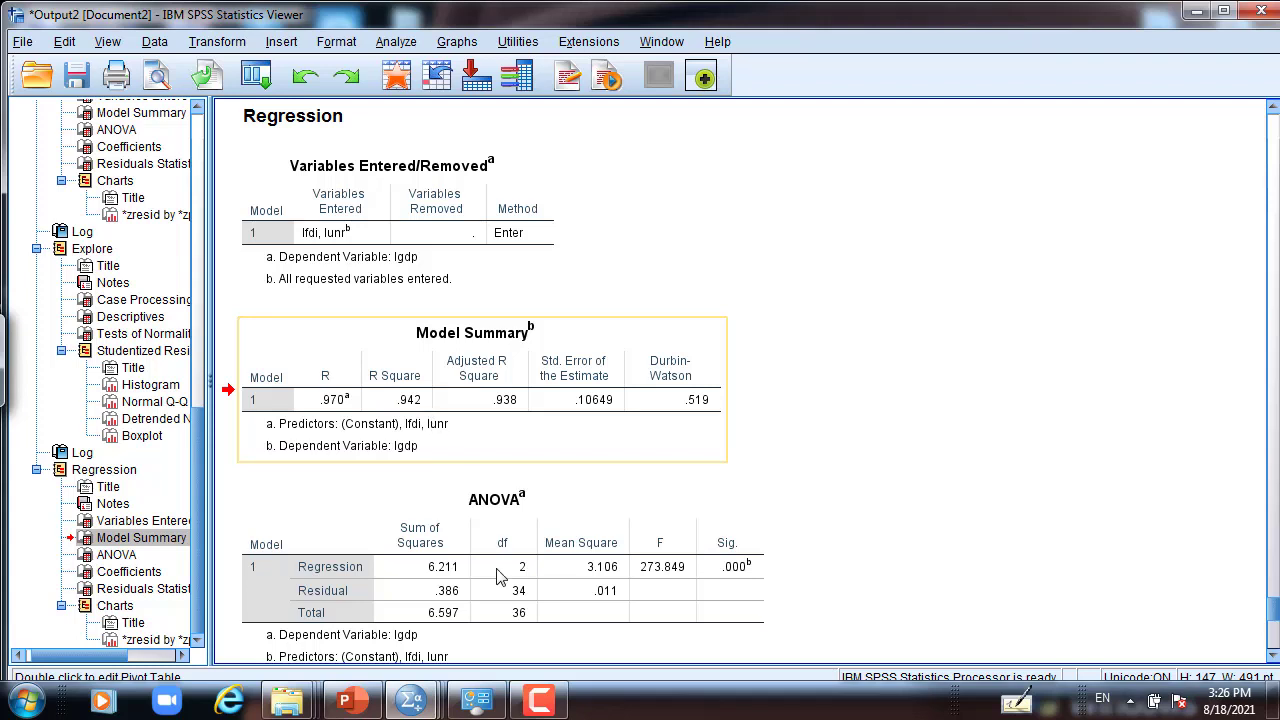
left_click(567, 573)
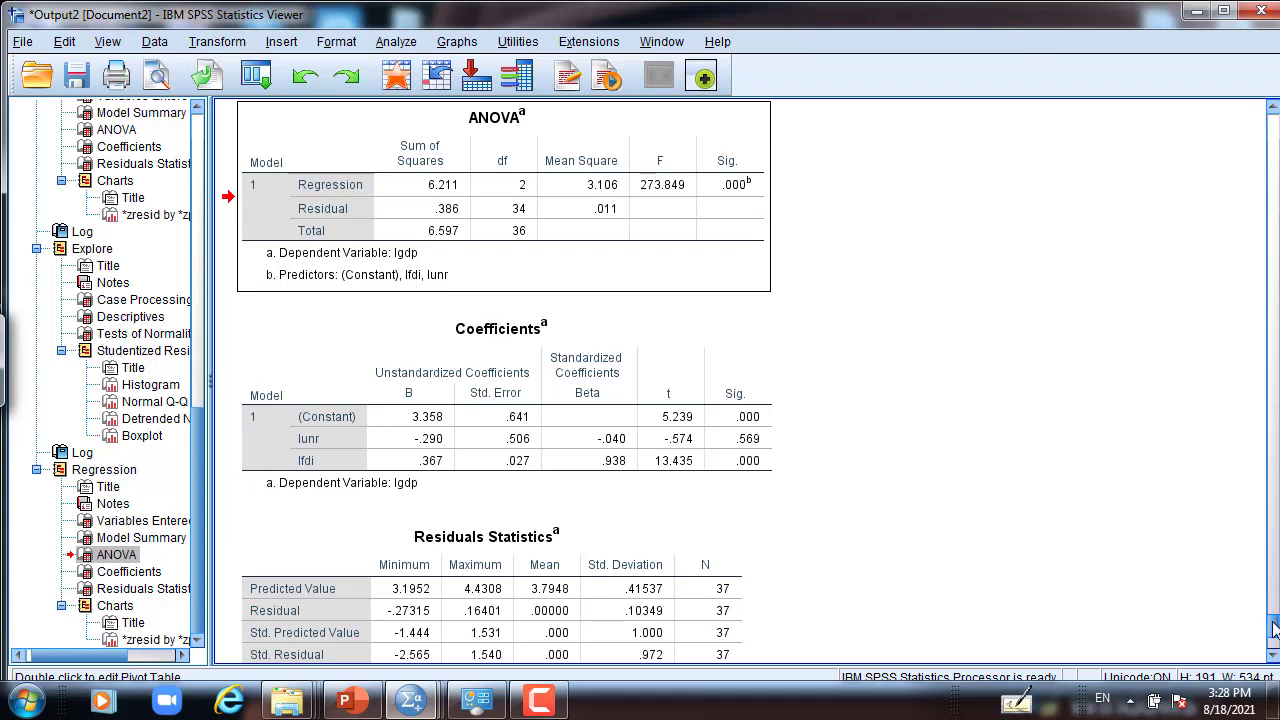
scroll(1273, 628, "down", 4)
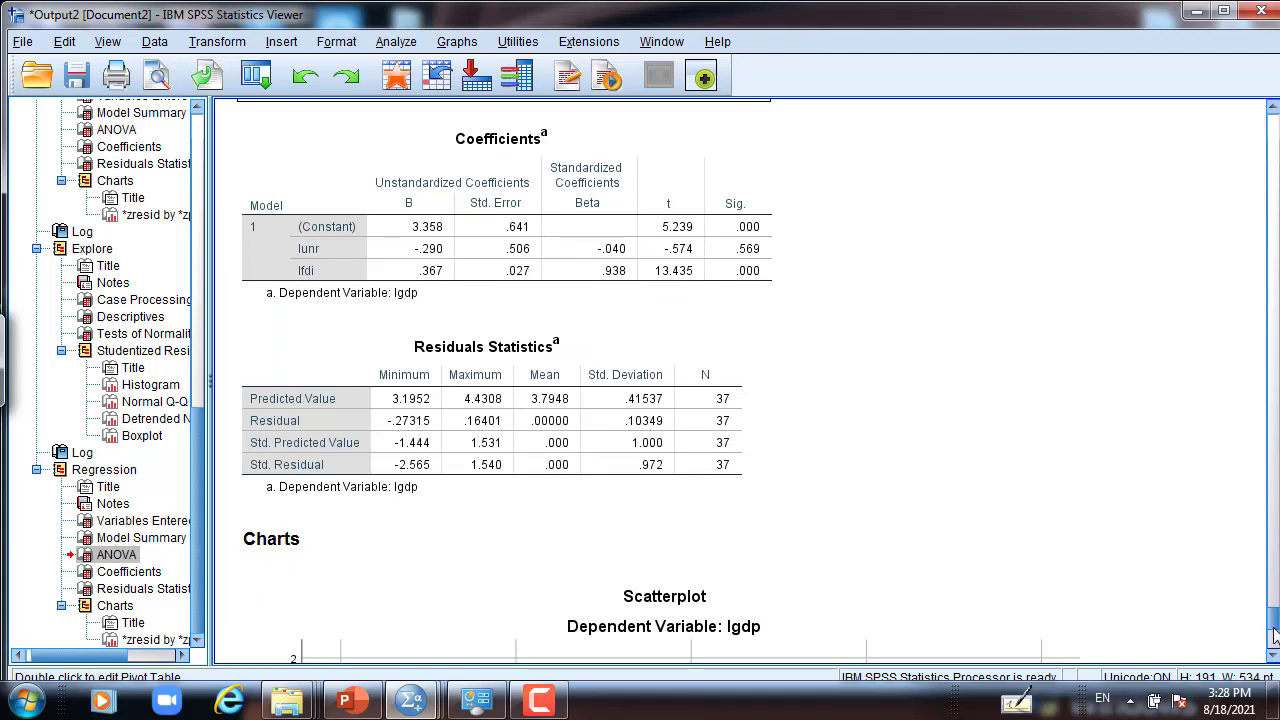
left_click_drag(1273, 627, 1274, 645)
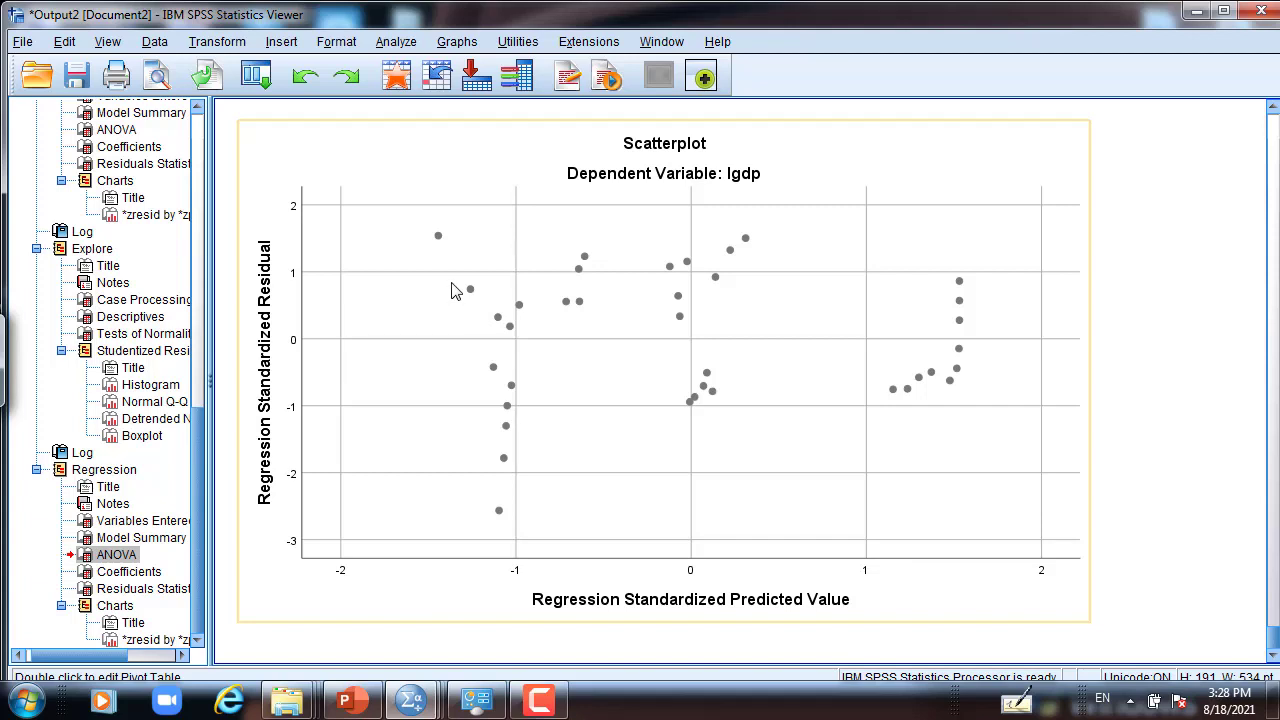
left_click(300, 110)
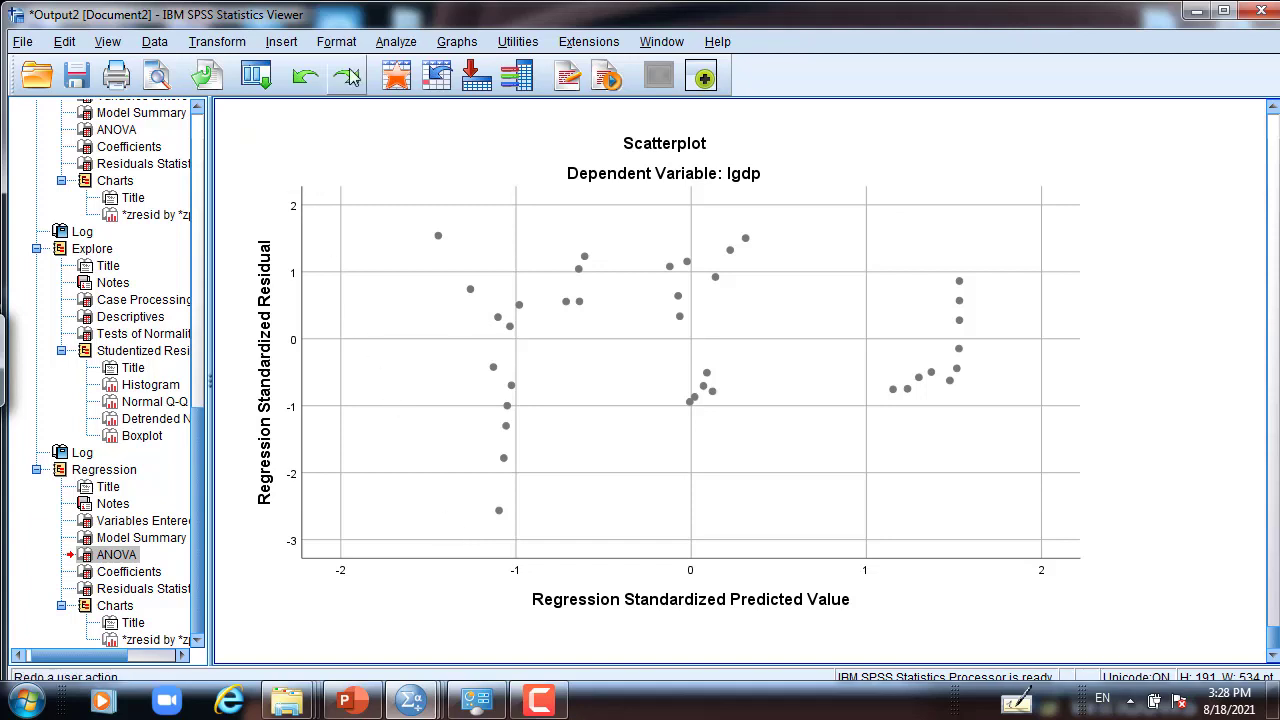
Reset the Explore analysis and add the second Studentized Residual variable in the list as the dependent variable.
left_click(388, 45)
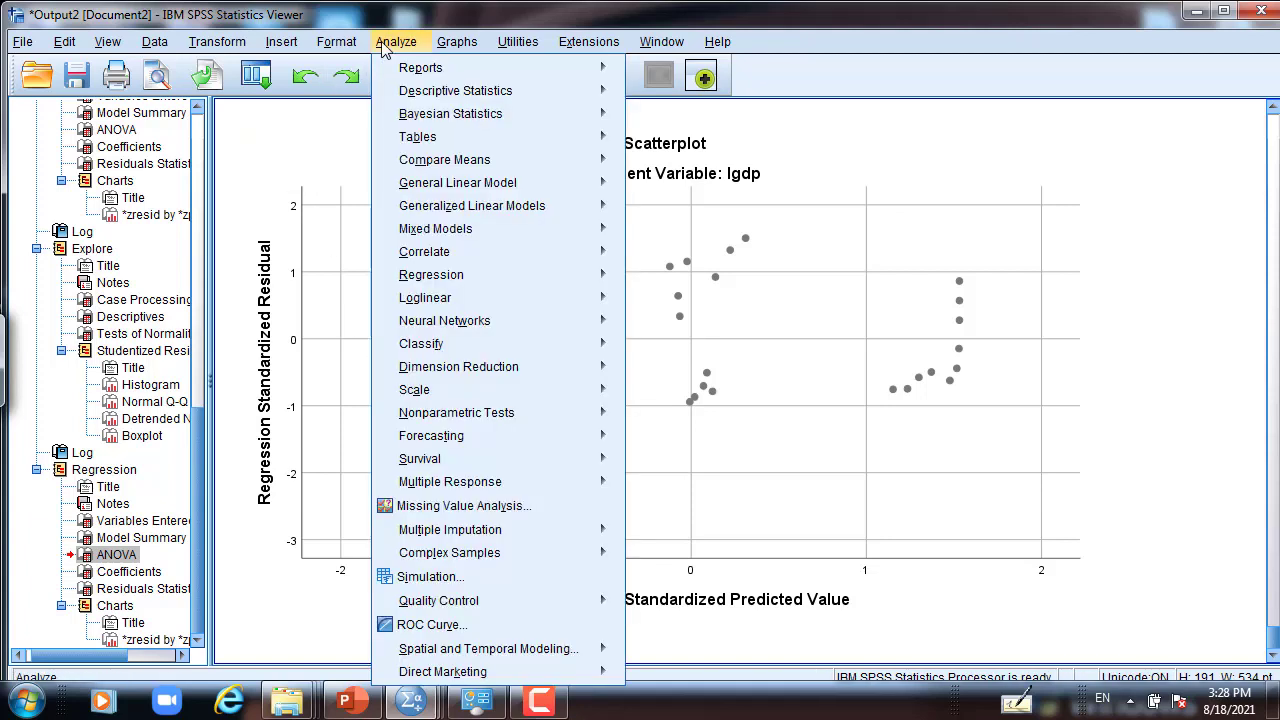
mouse_move(424, 98)
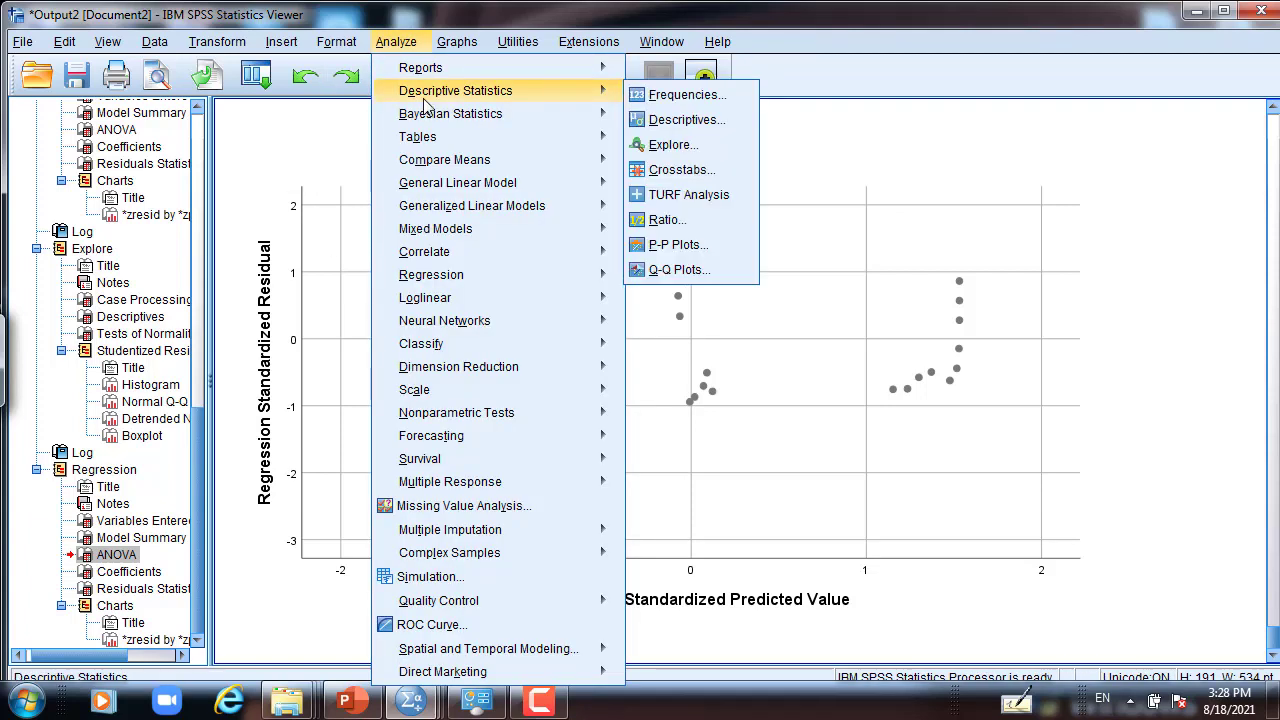
left_click(666, 145)
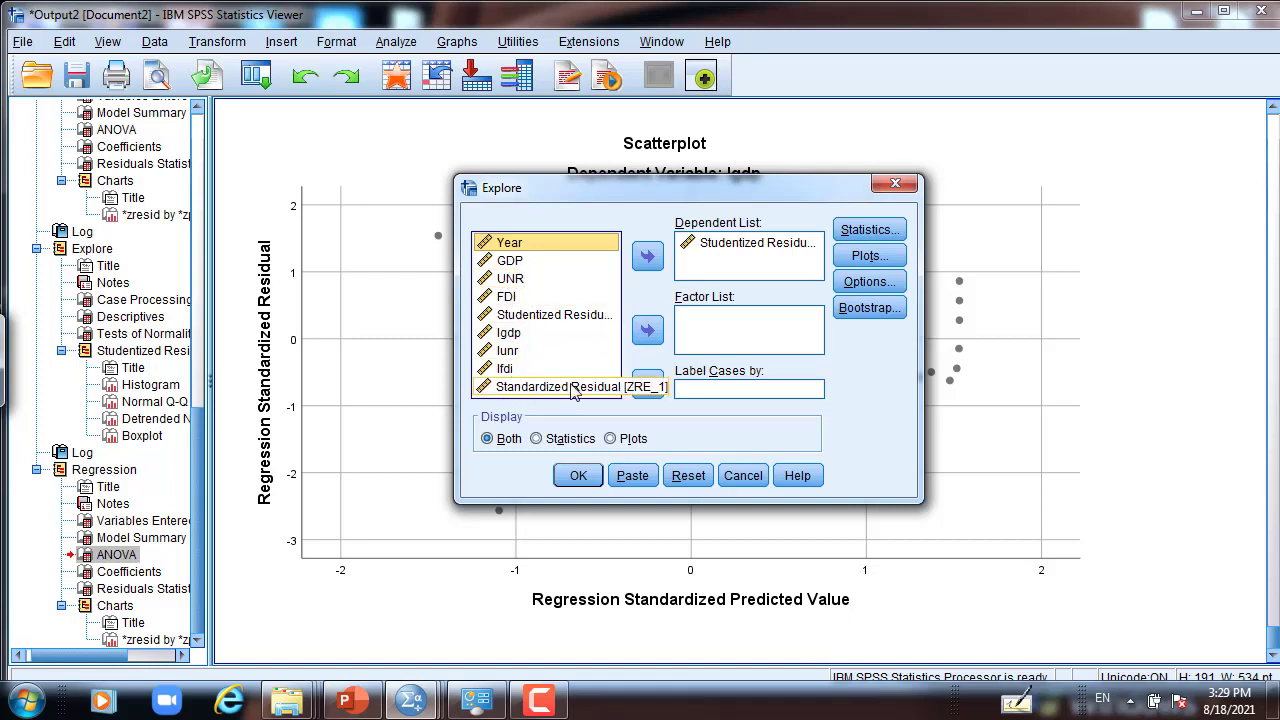
left_click(735, 245)
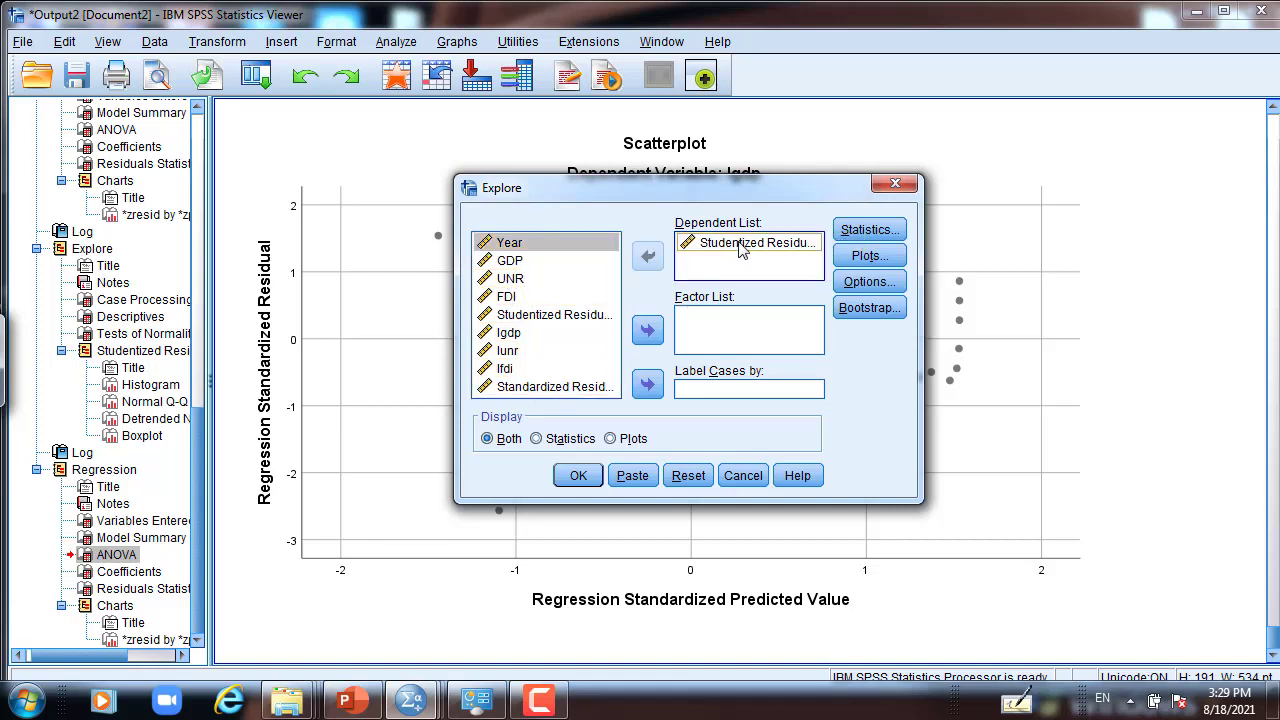
left_click(684, 476)
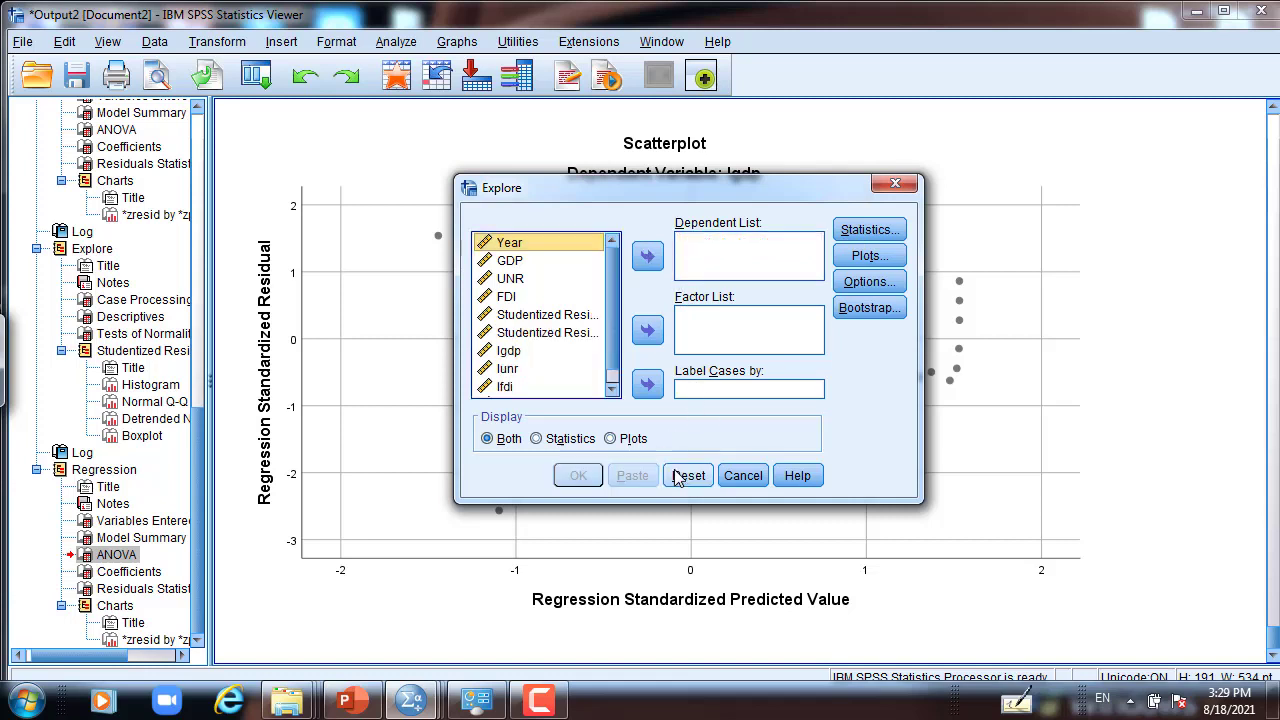
left_click(504, 336)
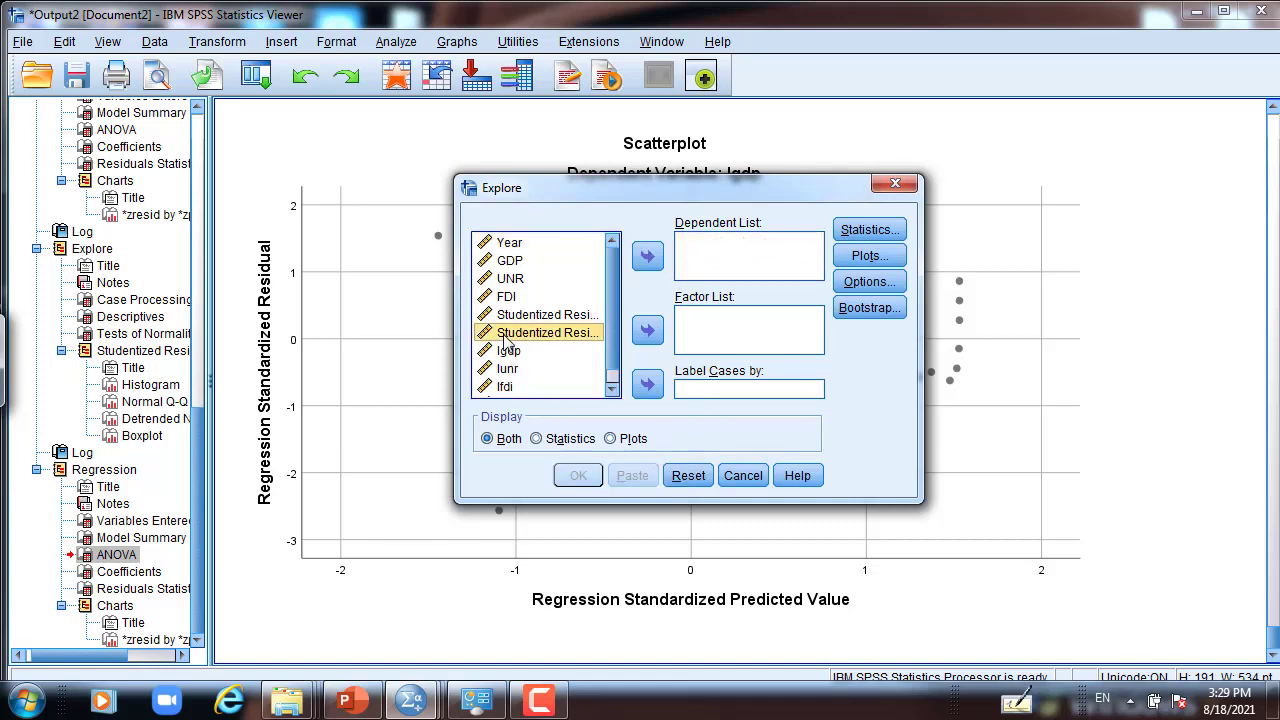
left_click(648, 258)
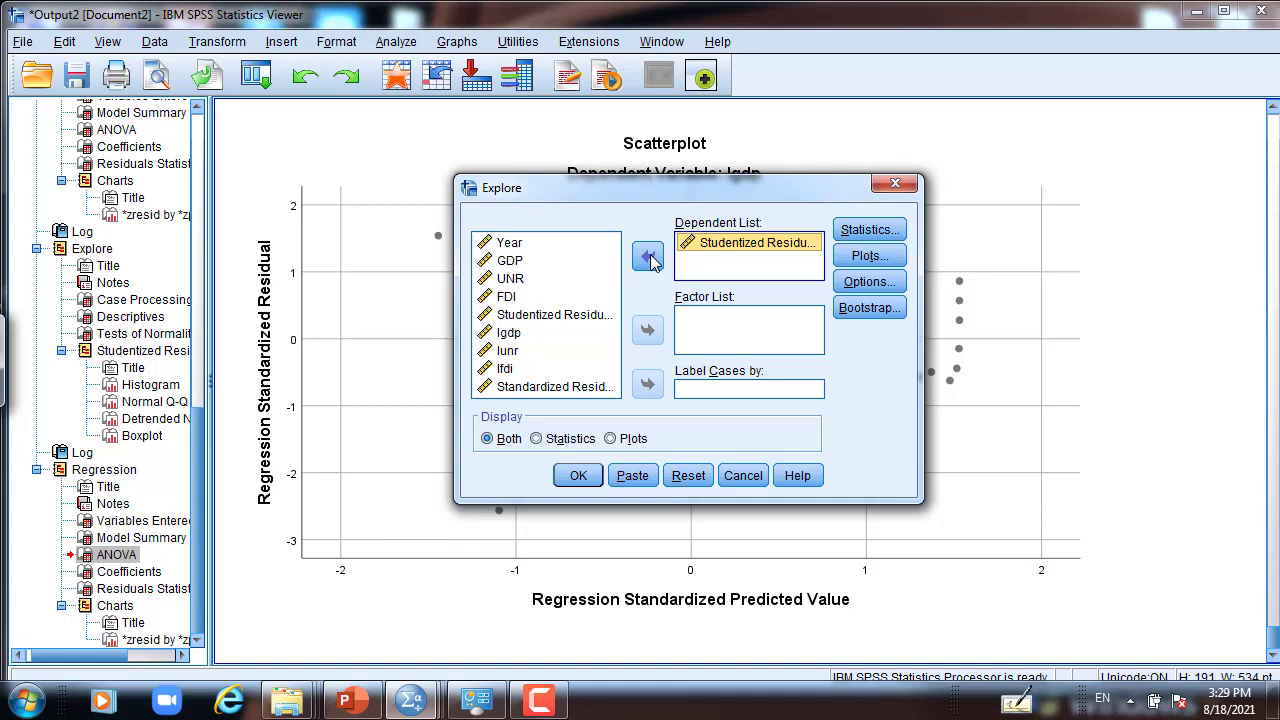
left_click(522, 356)
Request a histogram and normality plots with tests, exclude the stem-and-leaf plot, and run the Explore analysis.
left_click(868, 256)
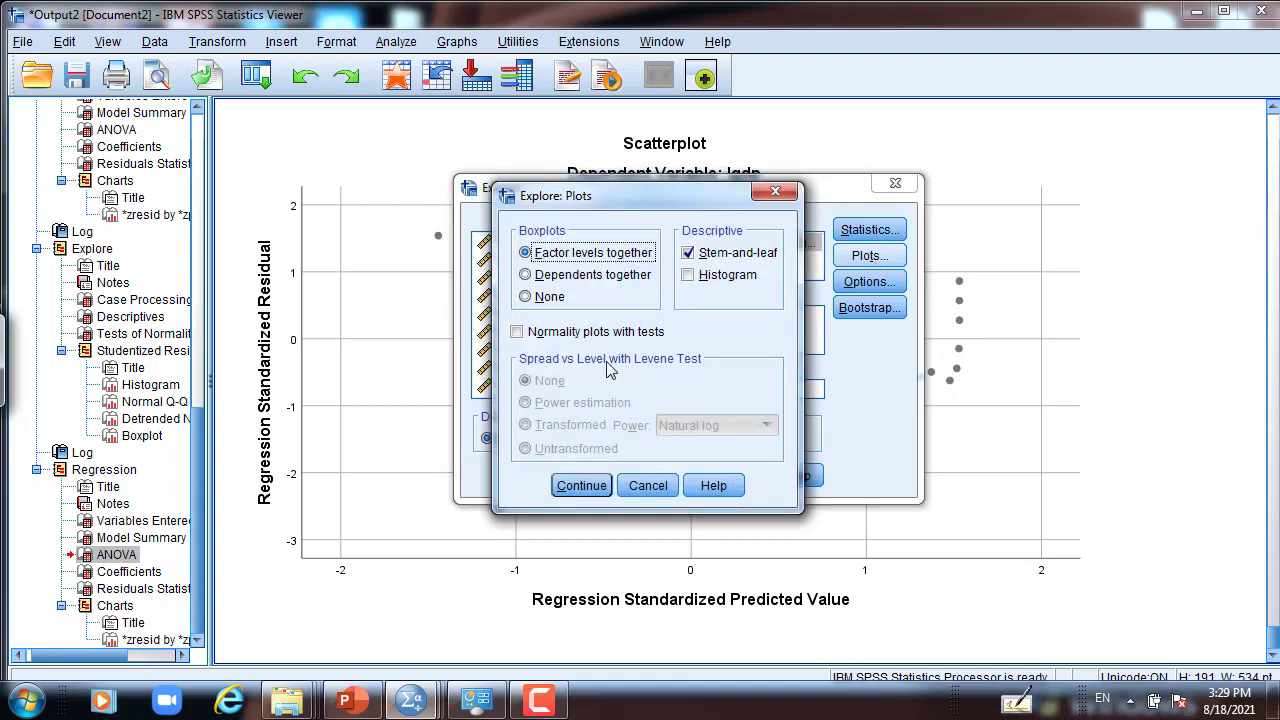
left_click(688, 275)
left_click(517, 332)
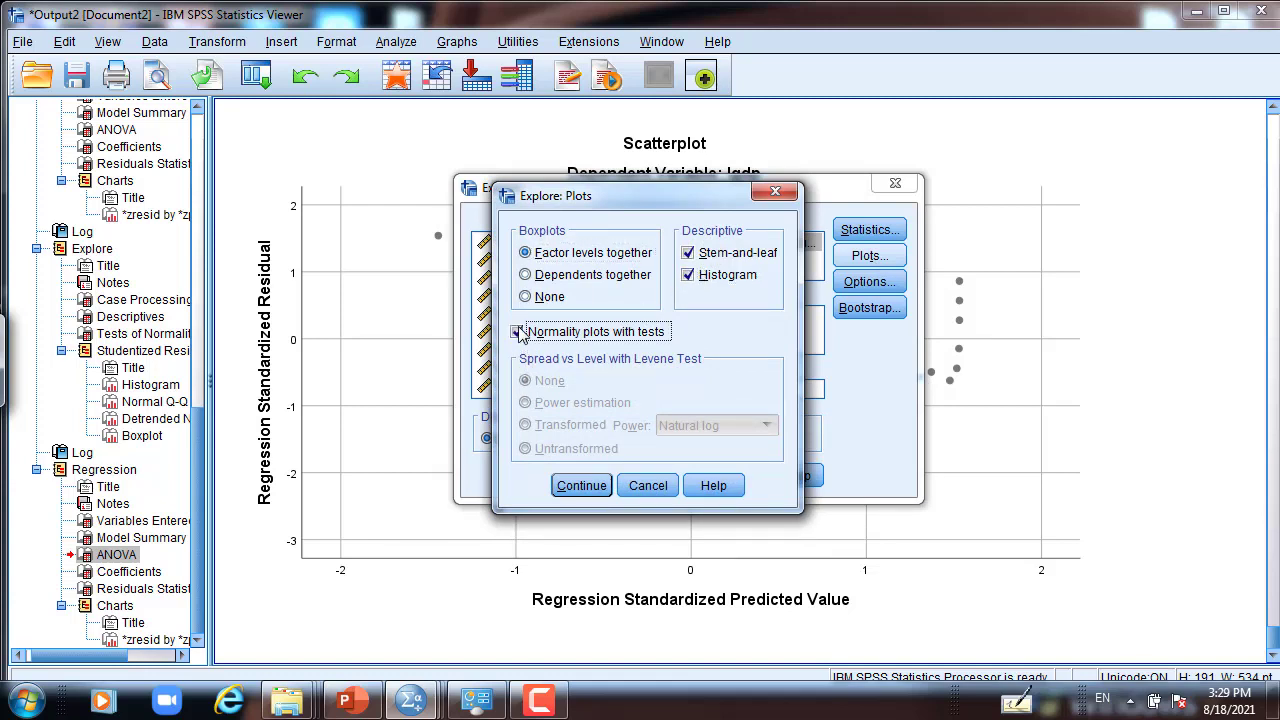
left_click(688, 254)
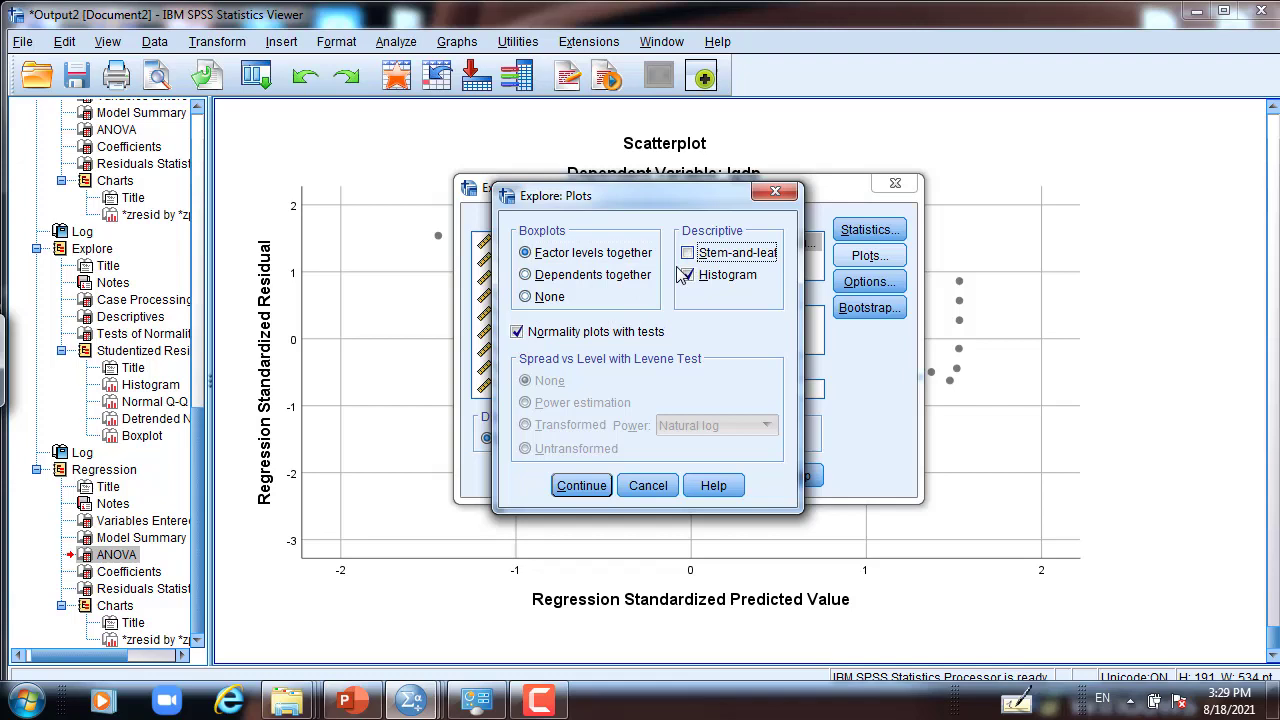
left_click(581, 485)
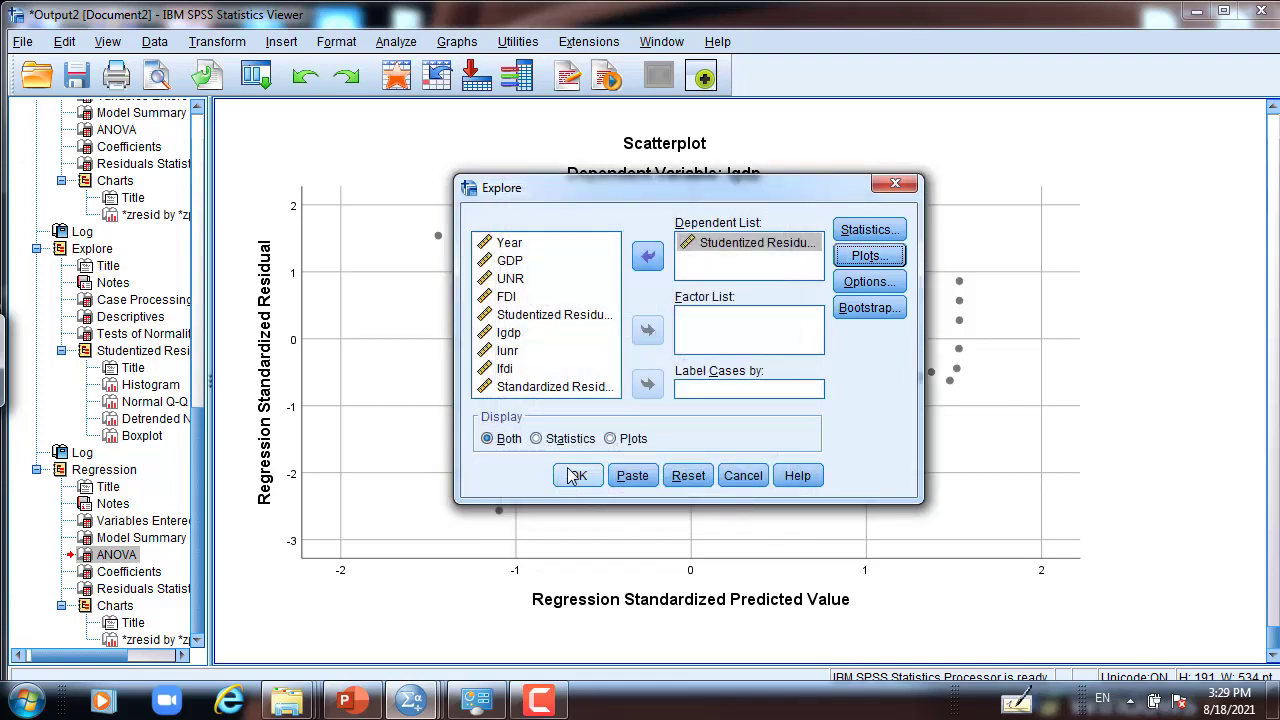
left_click(575, 476)
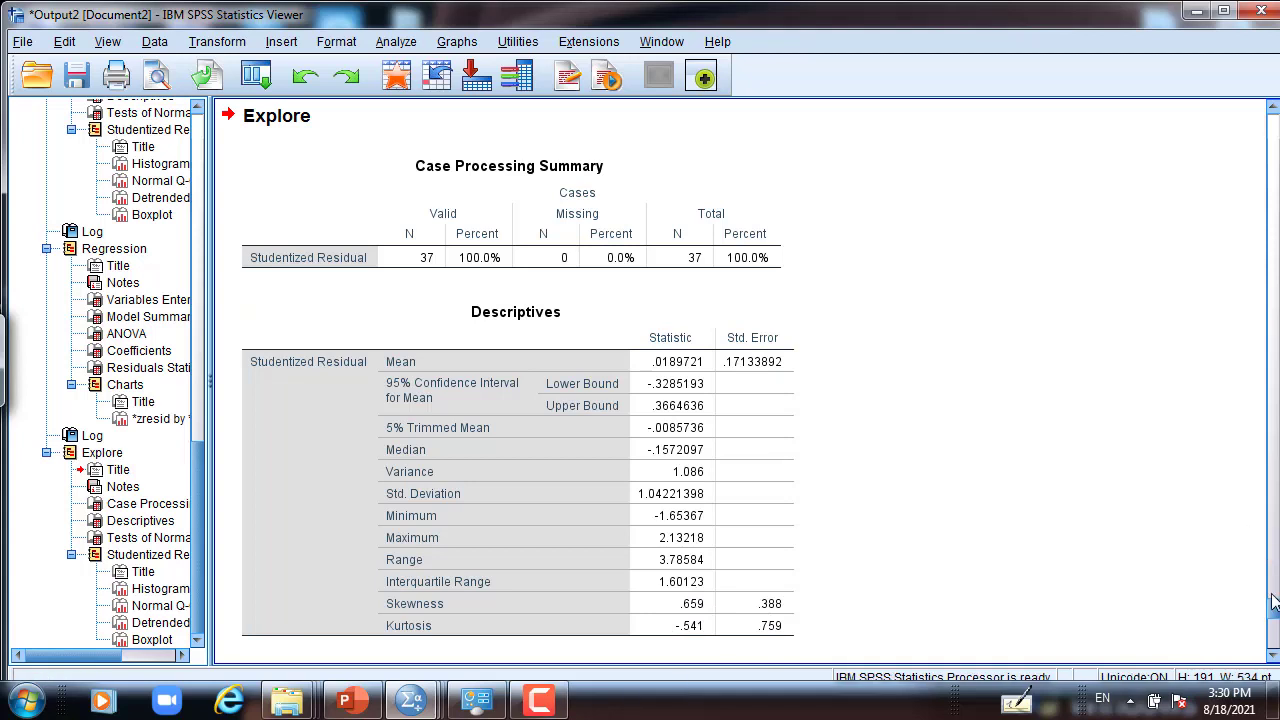
Rerun Explore with Standardized Residual (ZRE_1) replacing Studentized Residual as the dependent variable.
left_click(1274, 636)
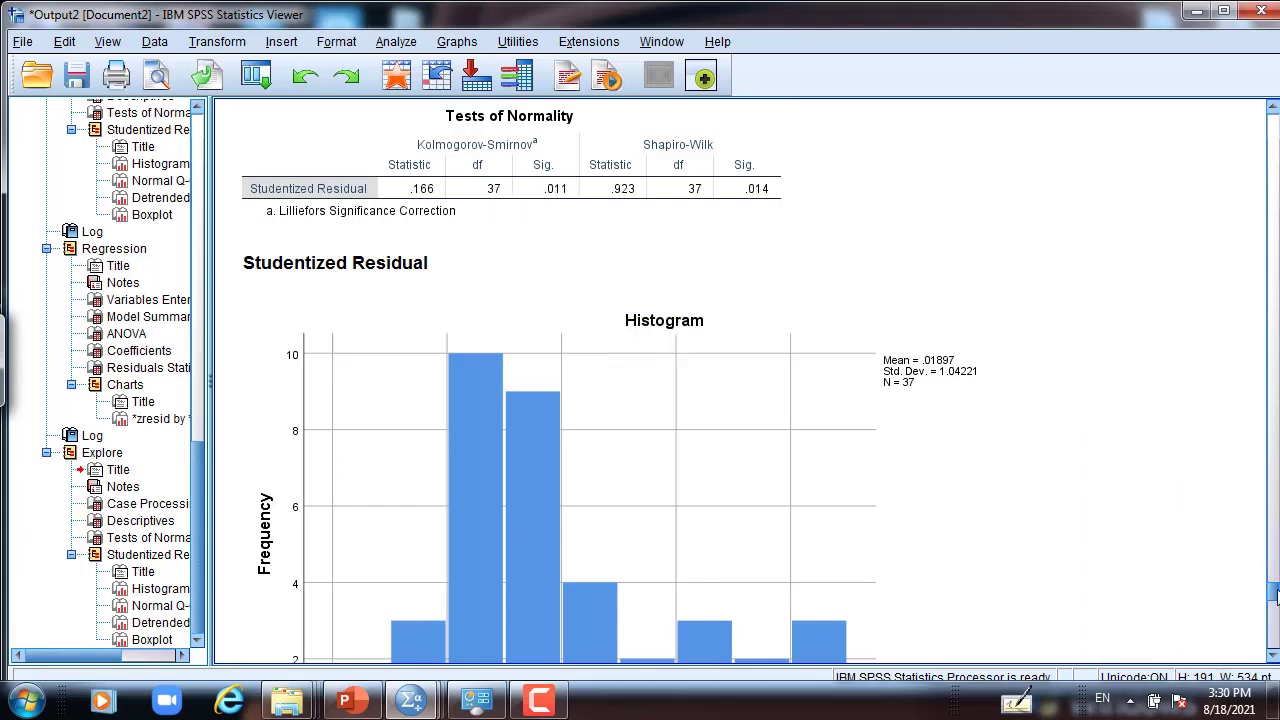
left_click_drag(1277, 592, 1250, 577)
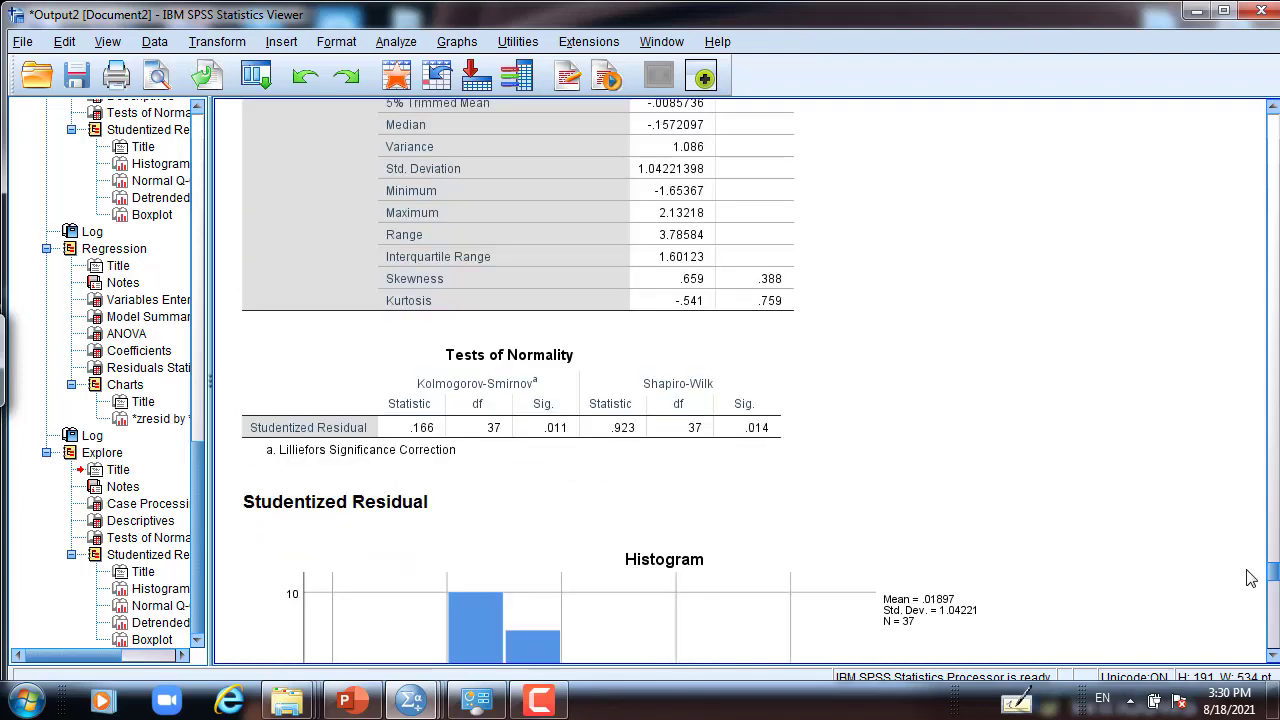
scroll(470, 260, "up", 10)
left_click(386, 45)
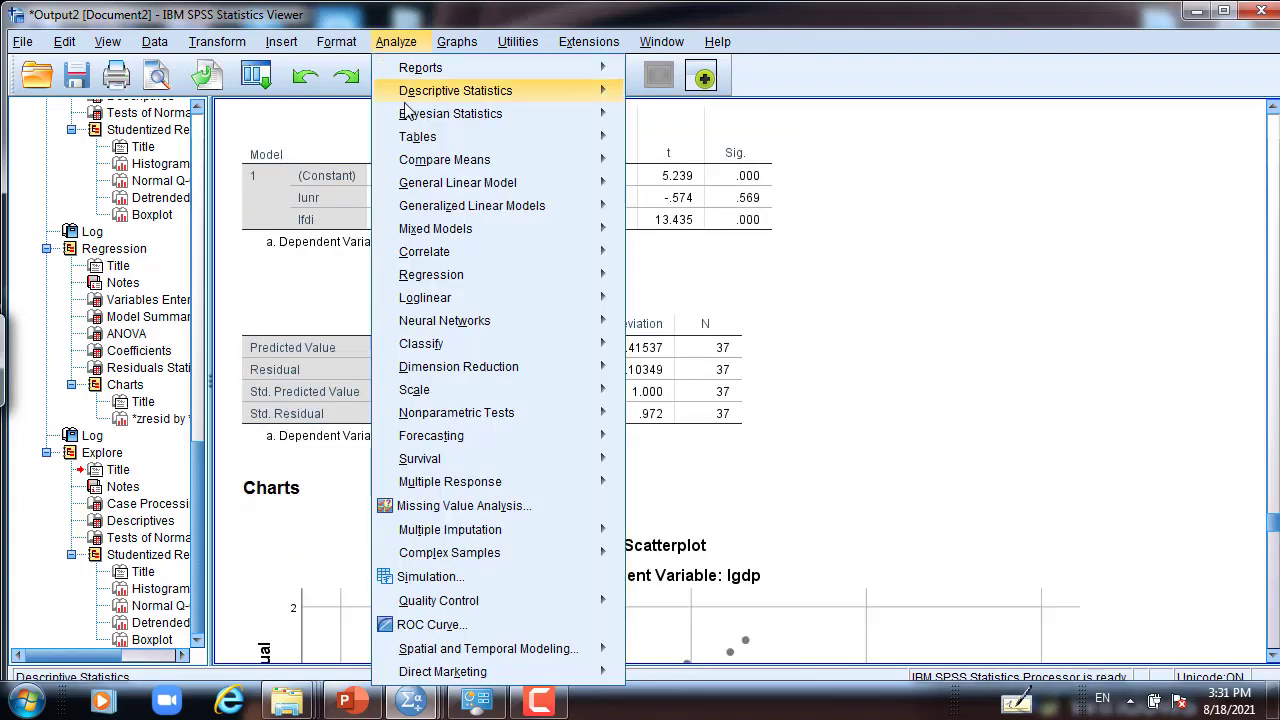
mouse_move(500, 92)
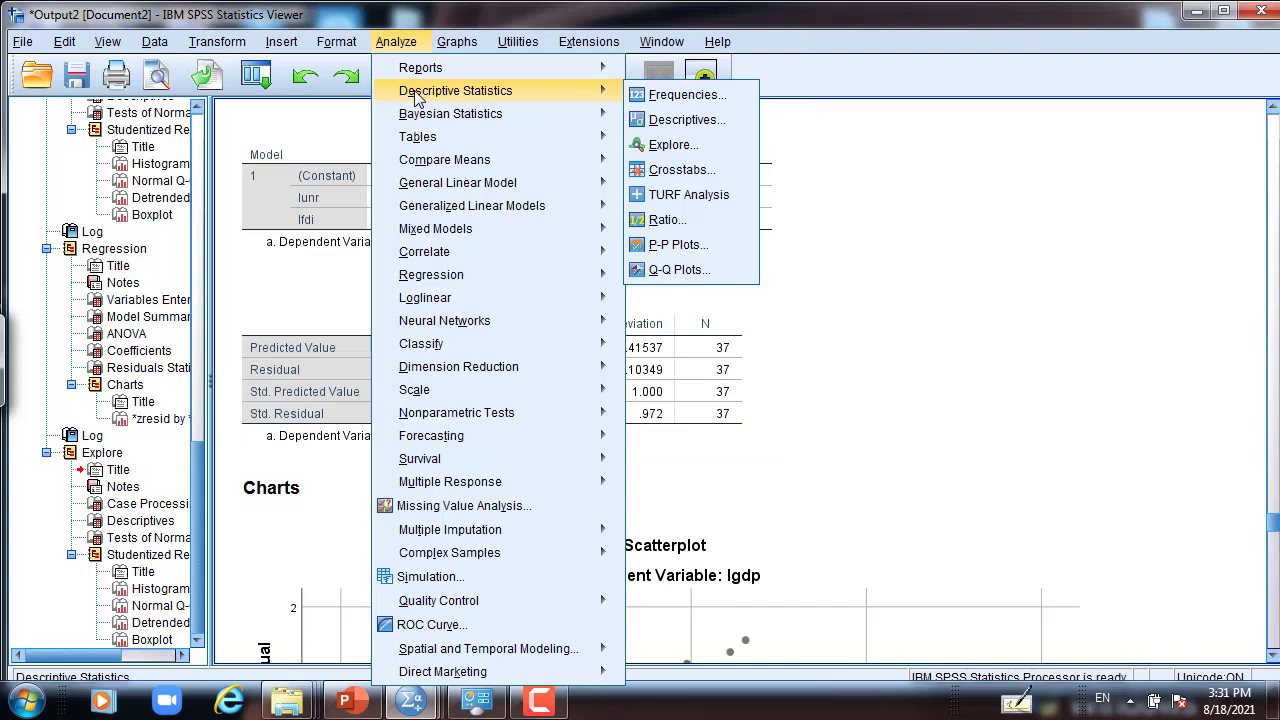
left_click(672, 144)
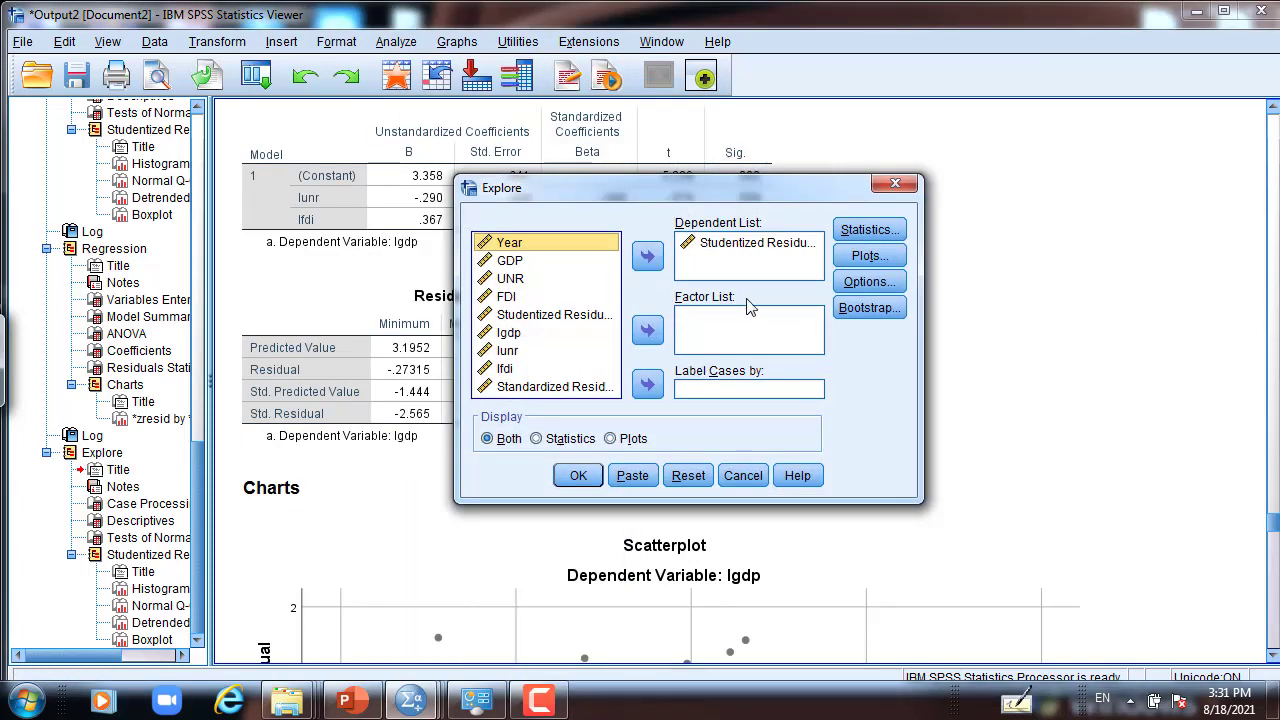
left_click(562, 387)
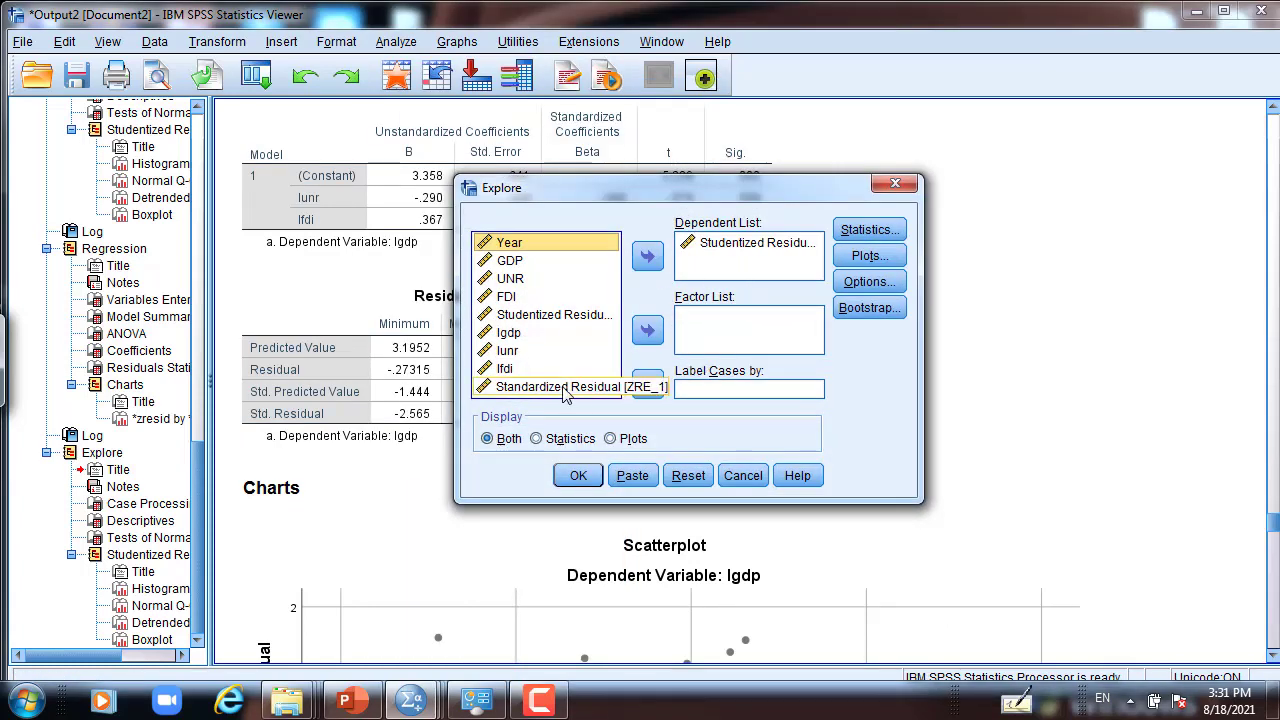
left_click(648, 270)
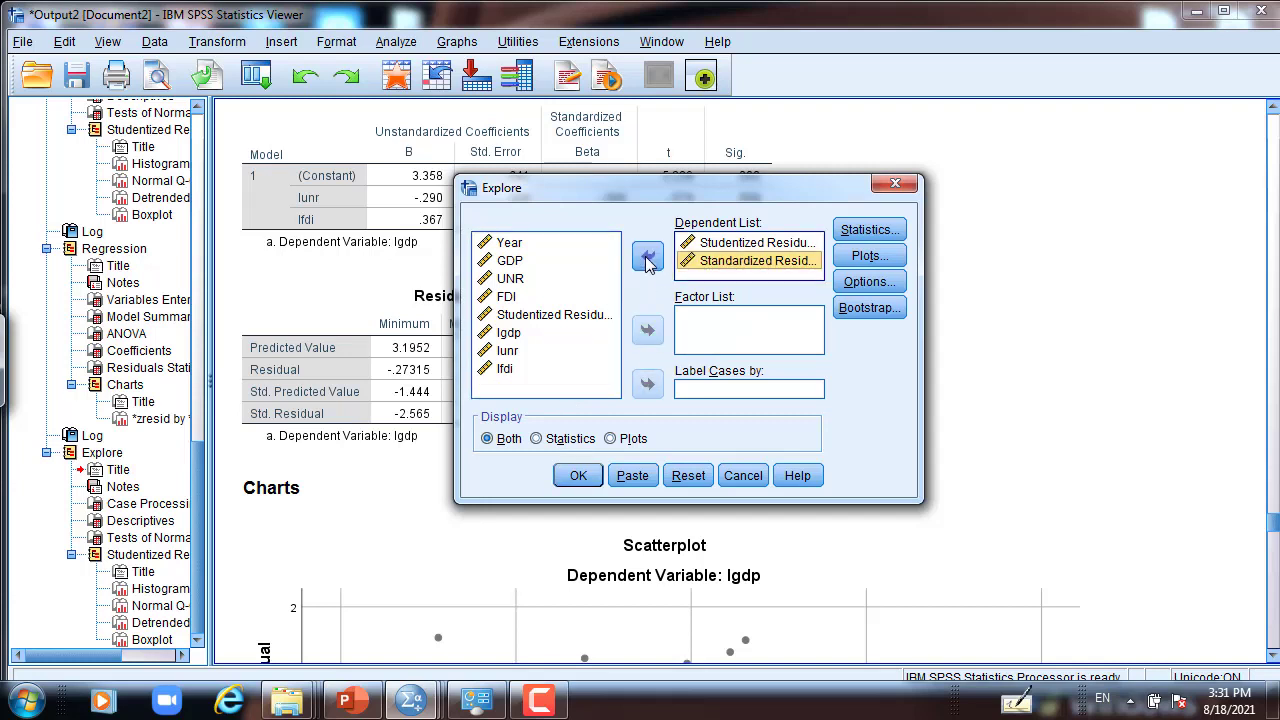
left_click(725, 243)
left_click(650, 270)
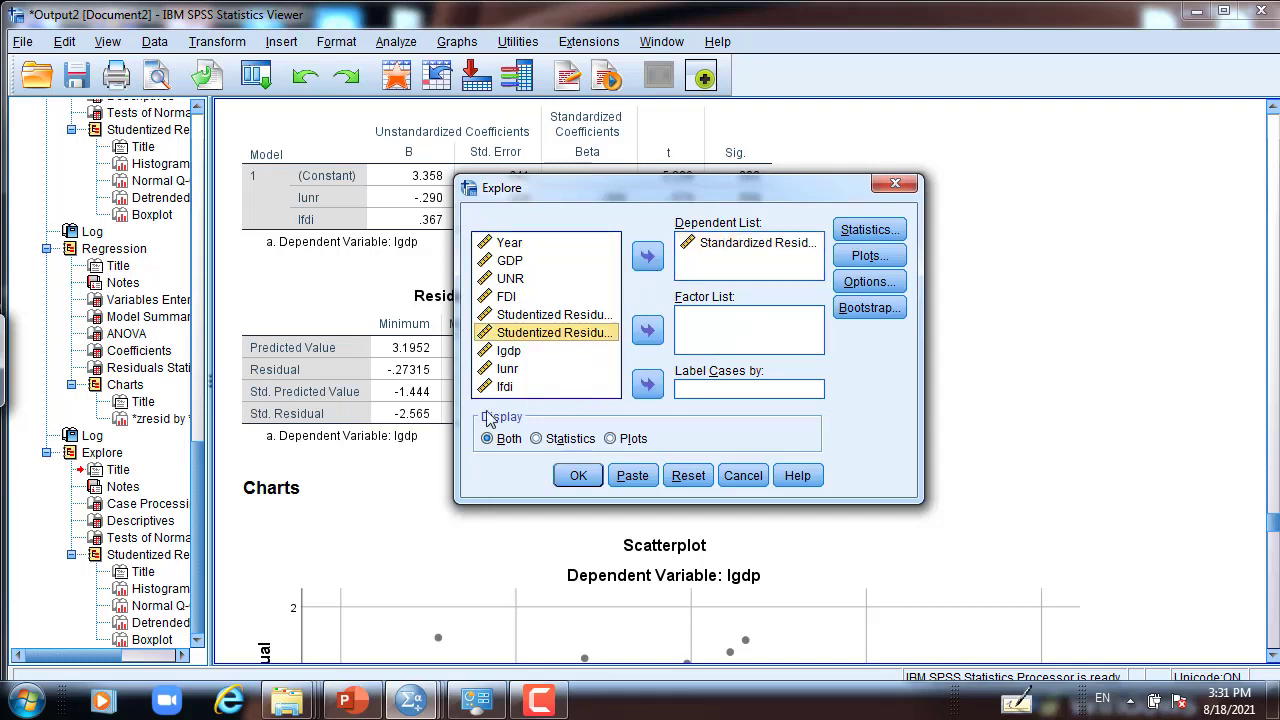
left_click(576, 478)
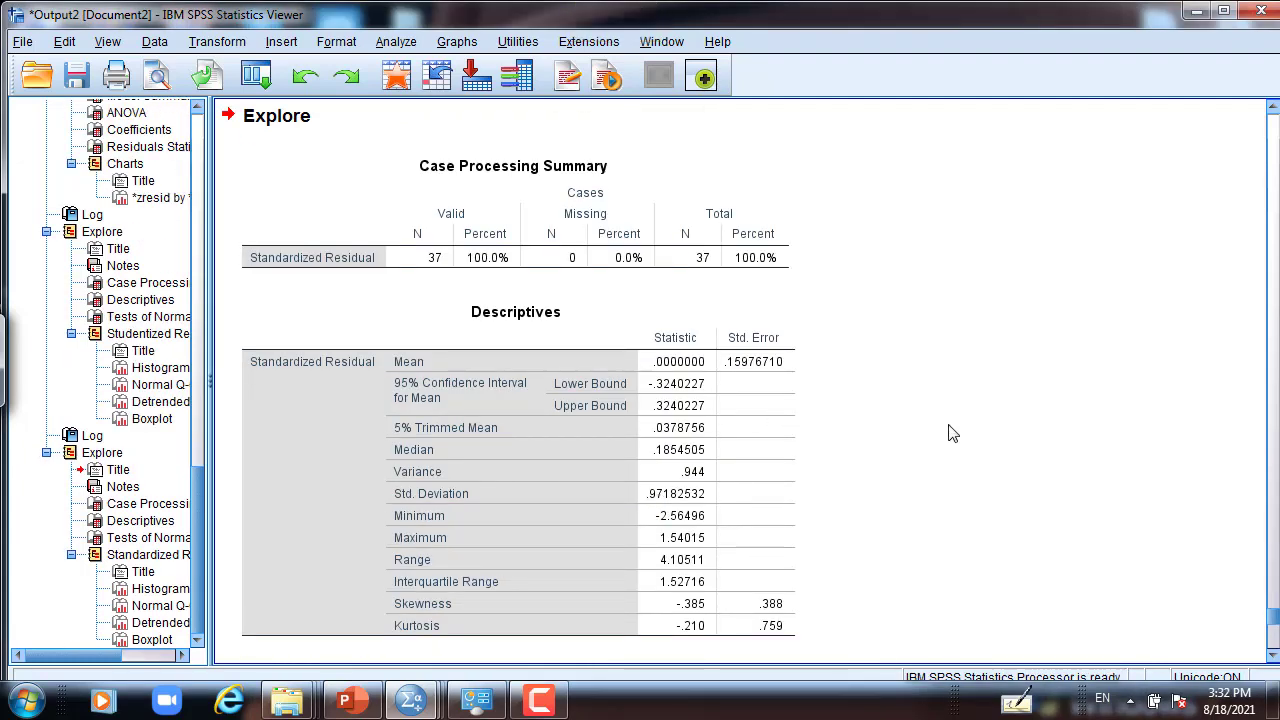
Examine the standardized residual's Tests of Normality table, histogram, normal and detrended Q-Q plots, and boxplot.
scroll(860, 395, "down", 5)
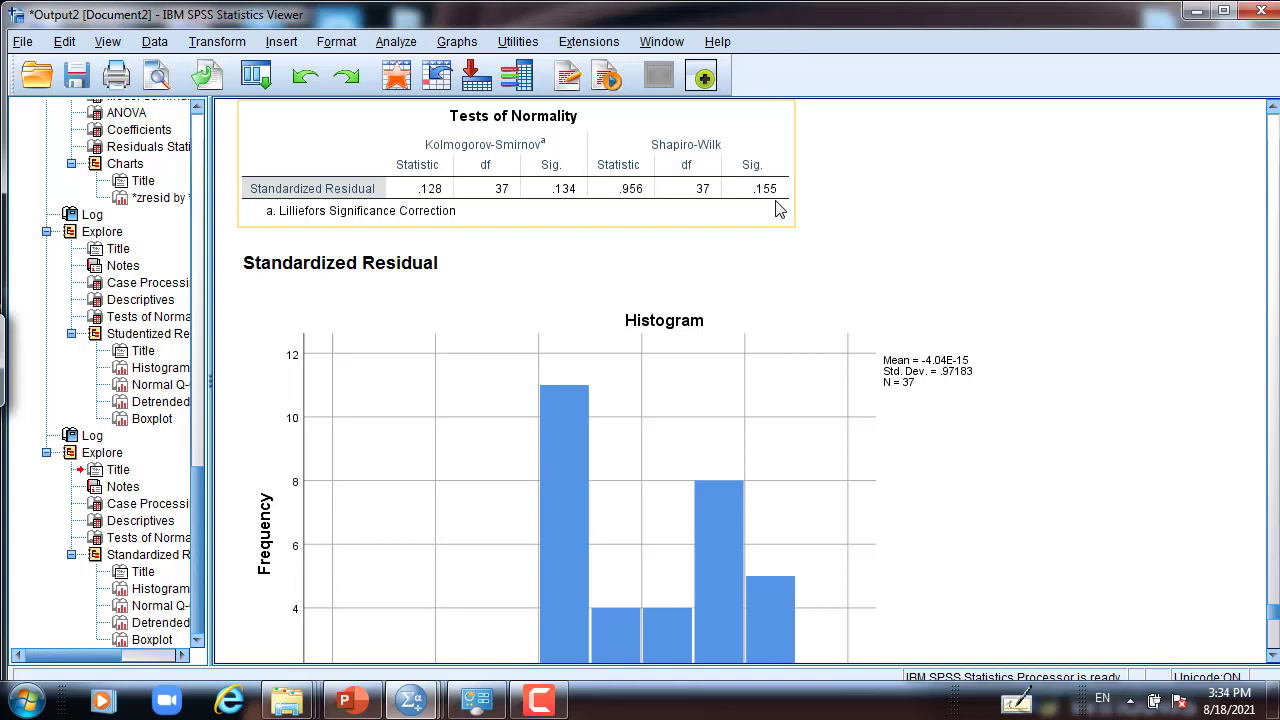
left_click(1274, 636)
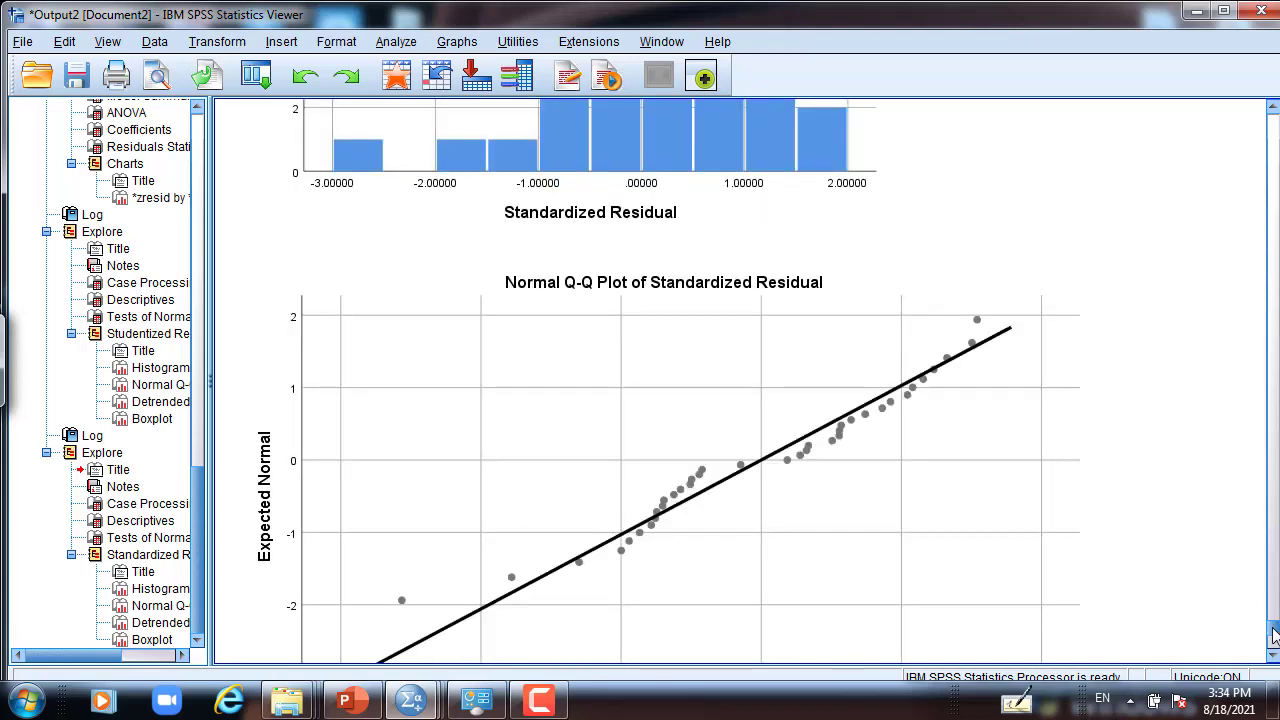
left_click(1273, 107)
left_click(1273, 107)
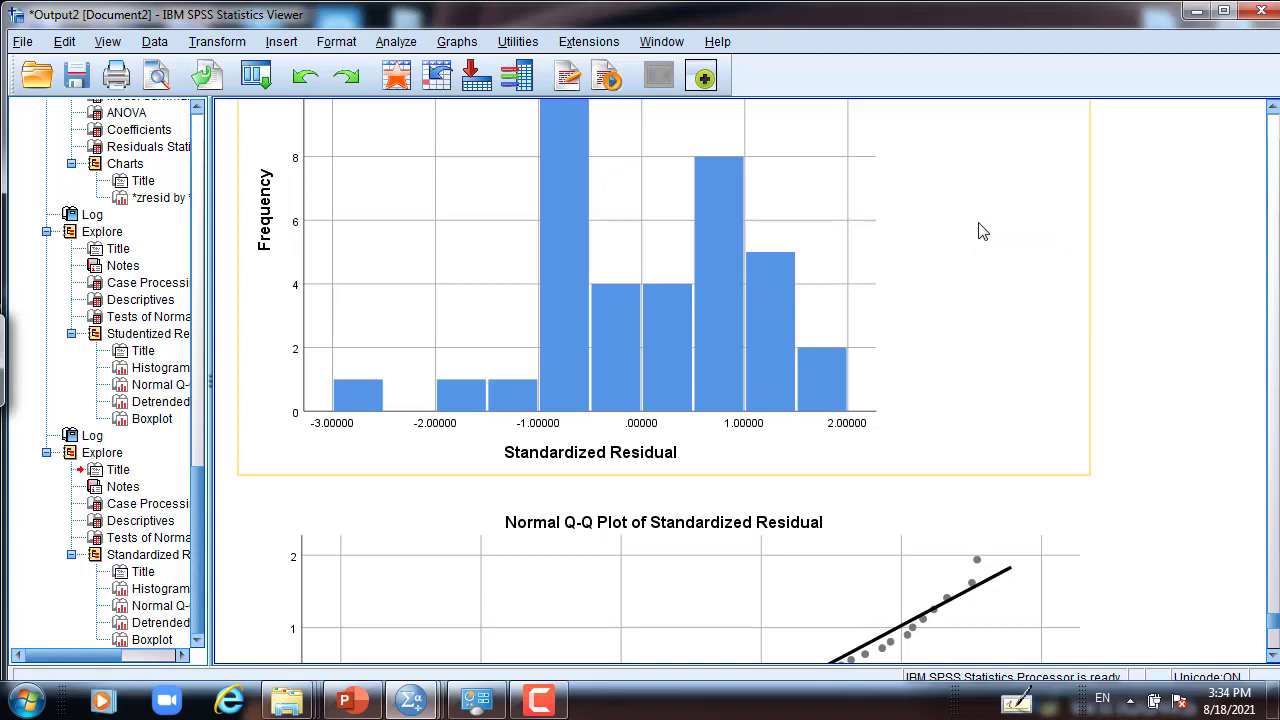
left_click(600, 575)
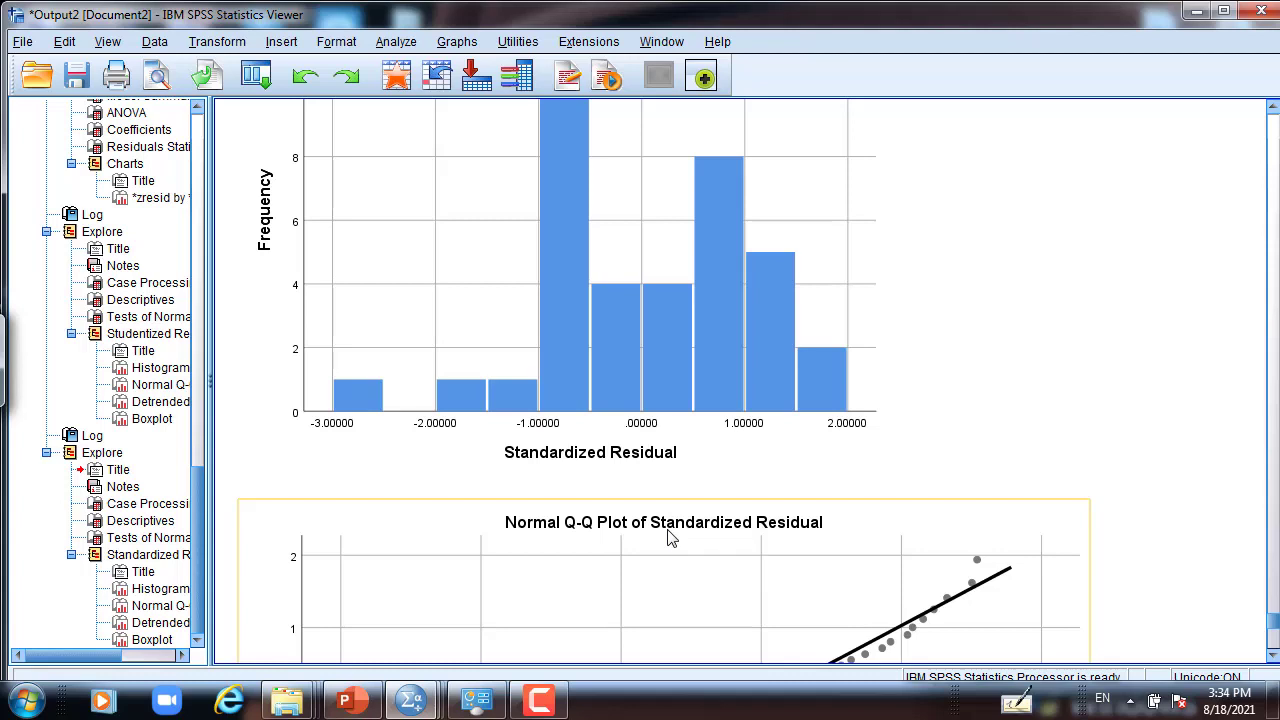
left_click(1226, 615)
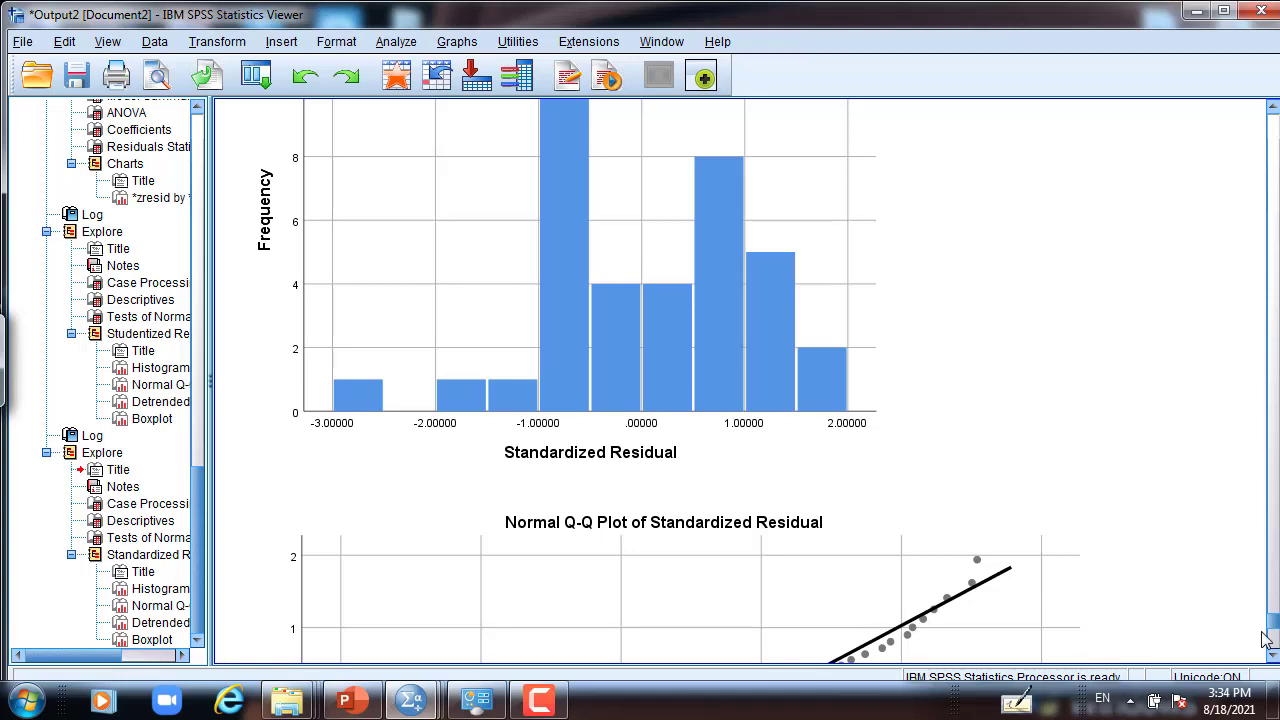
left_click(1272, 640)
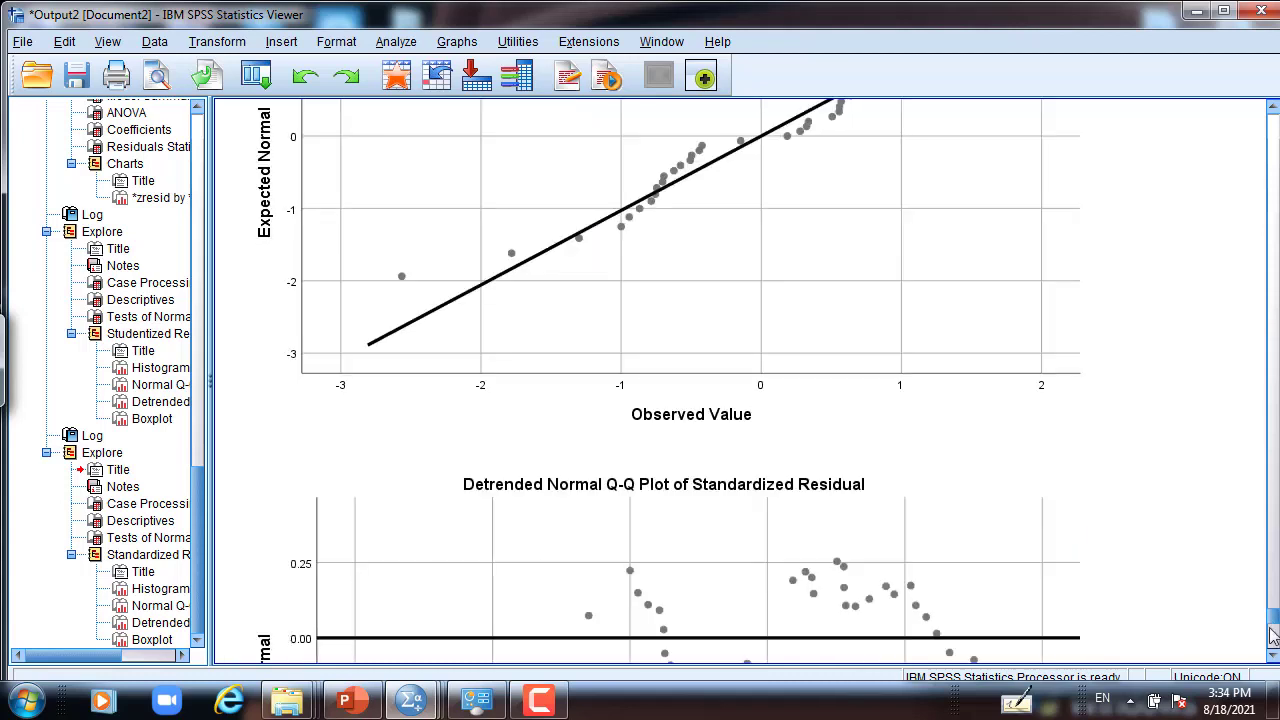
left_click(1273, 106)
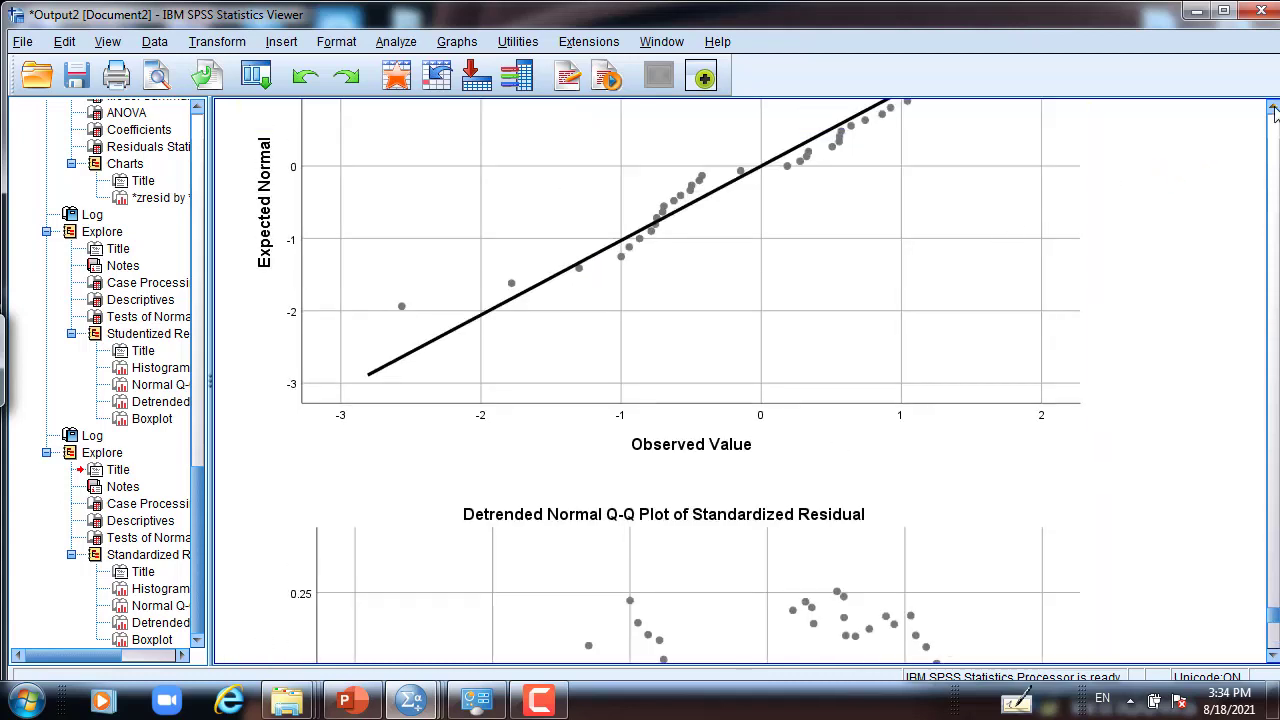
left_click(885, 165)
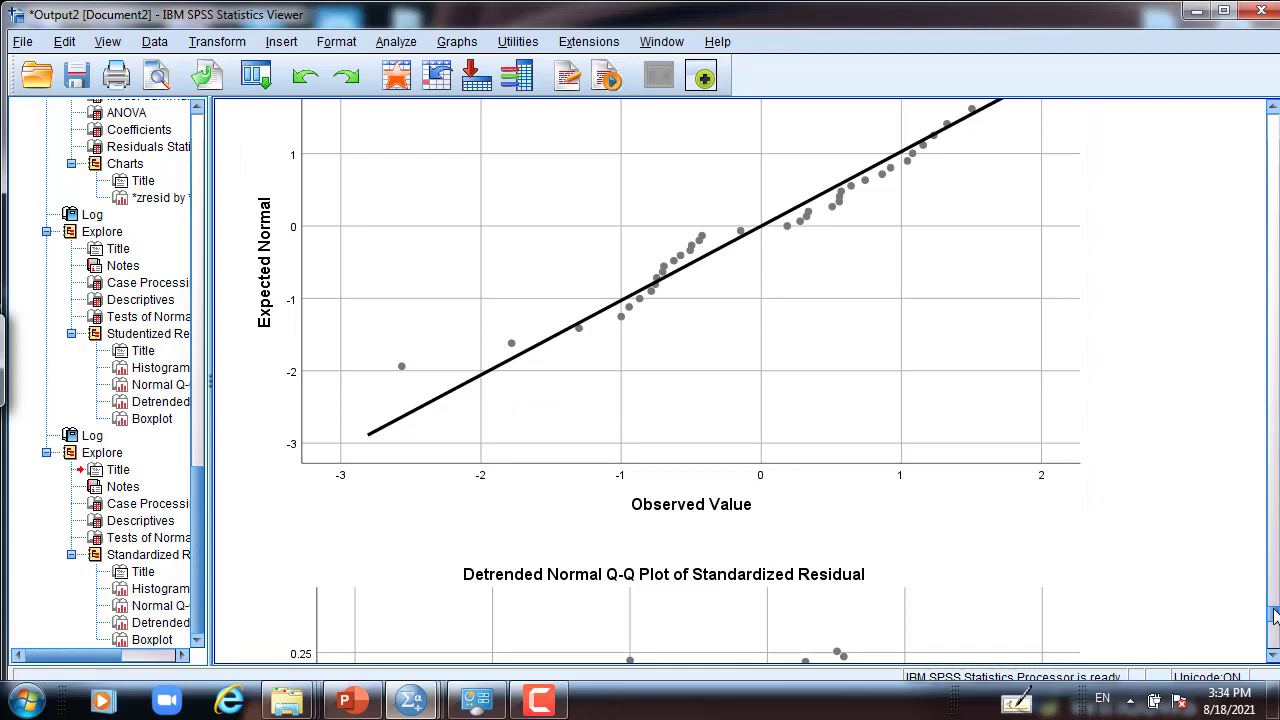
left_click_drag(1273, 625, 1273, 636)
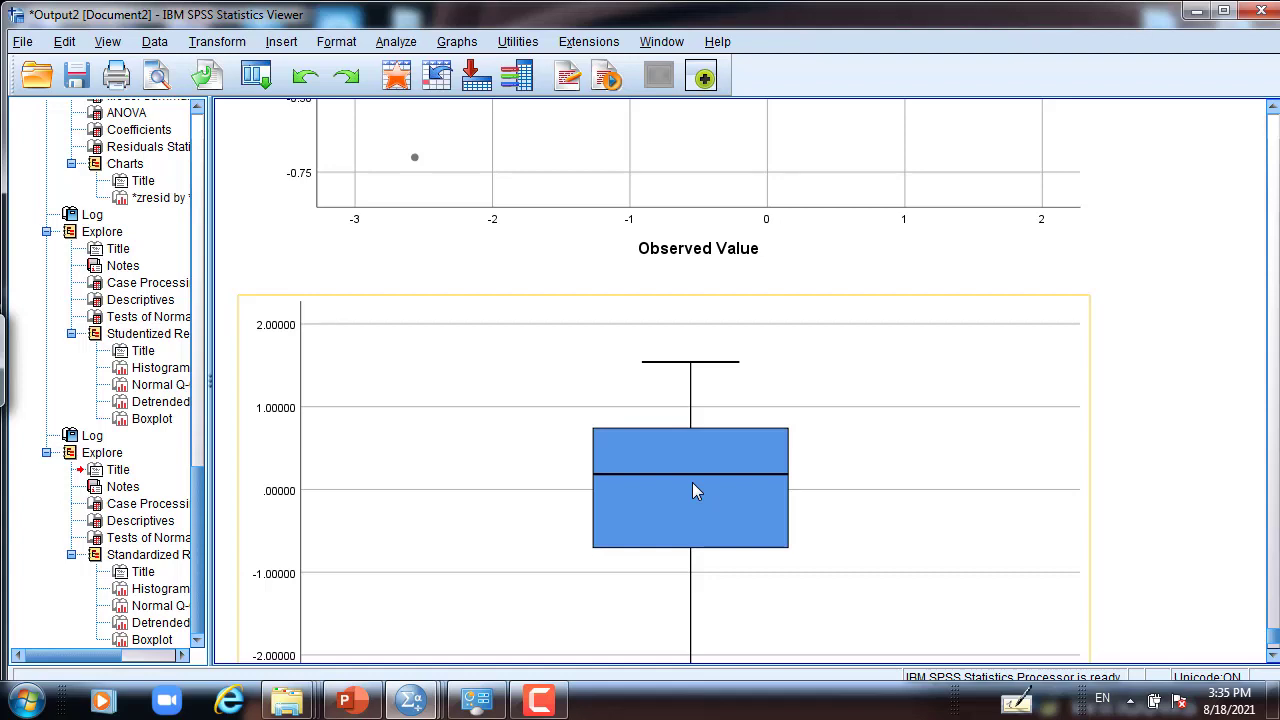
left_click(626, 222)
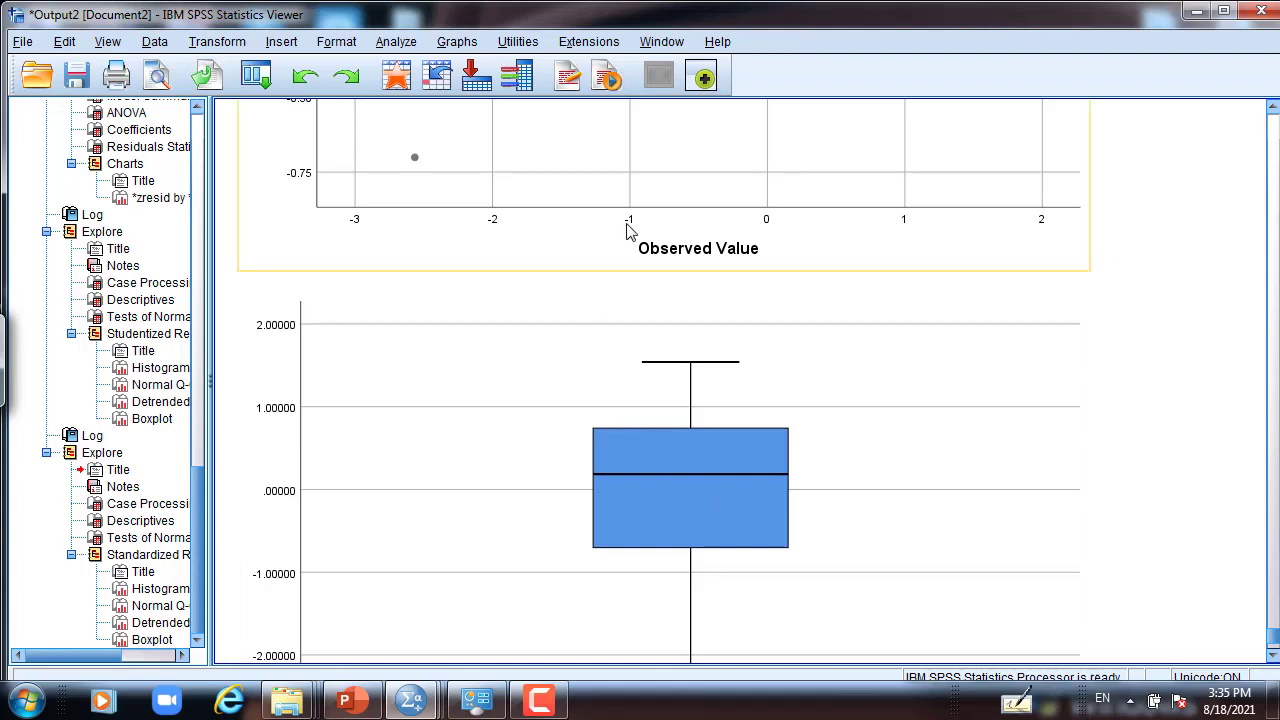
left_click_drag(1268, 572, 1273, 640)
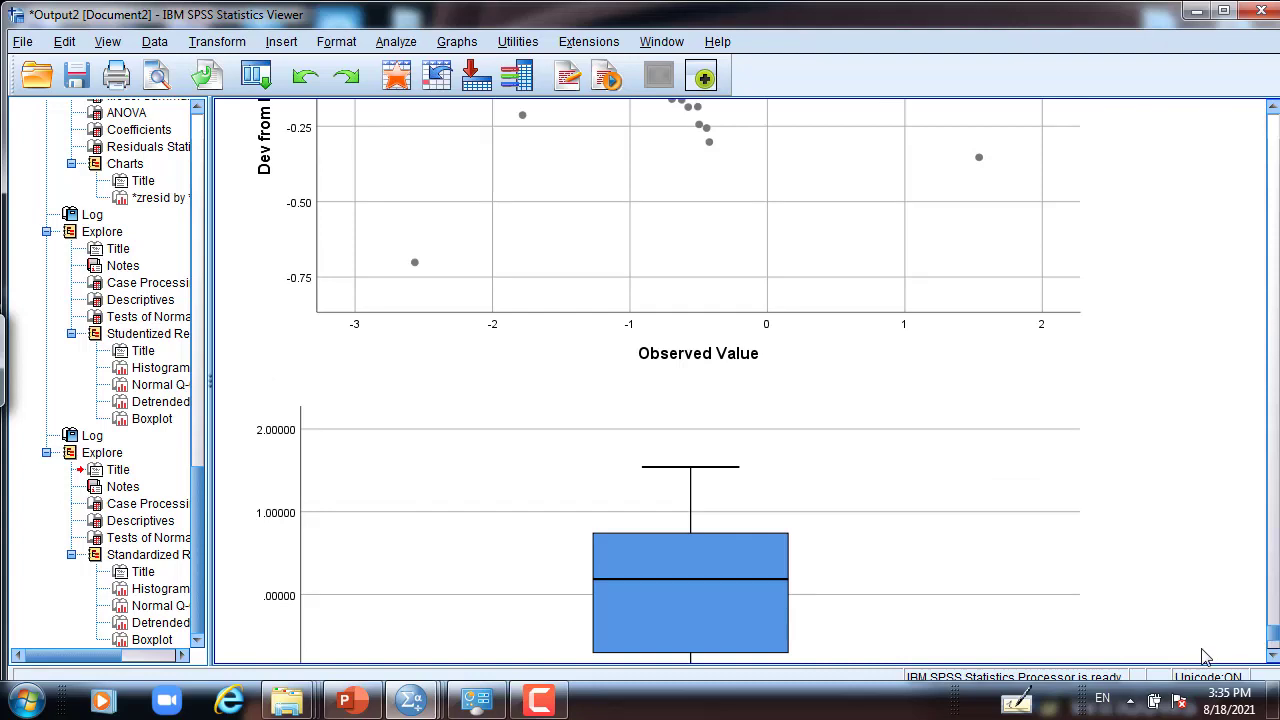